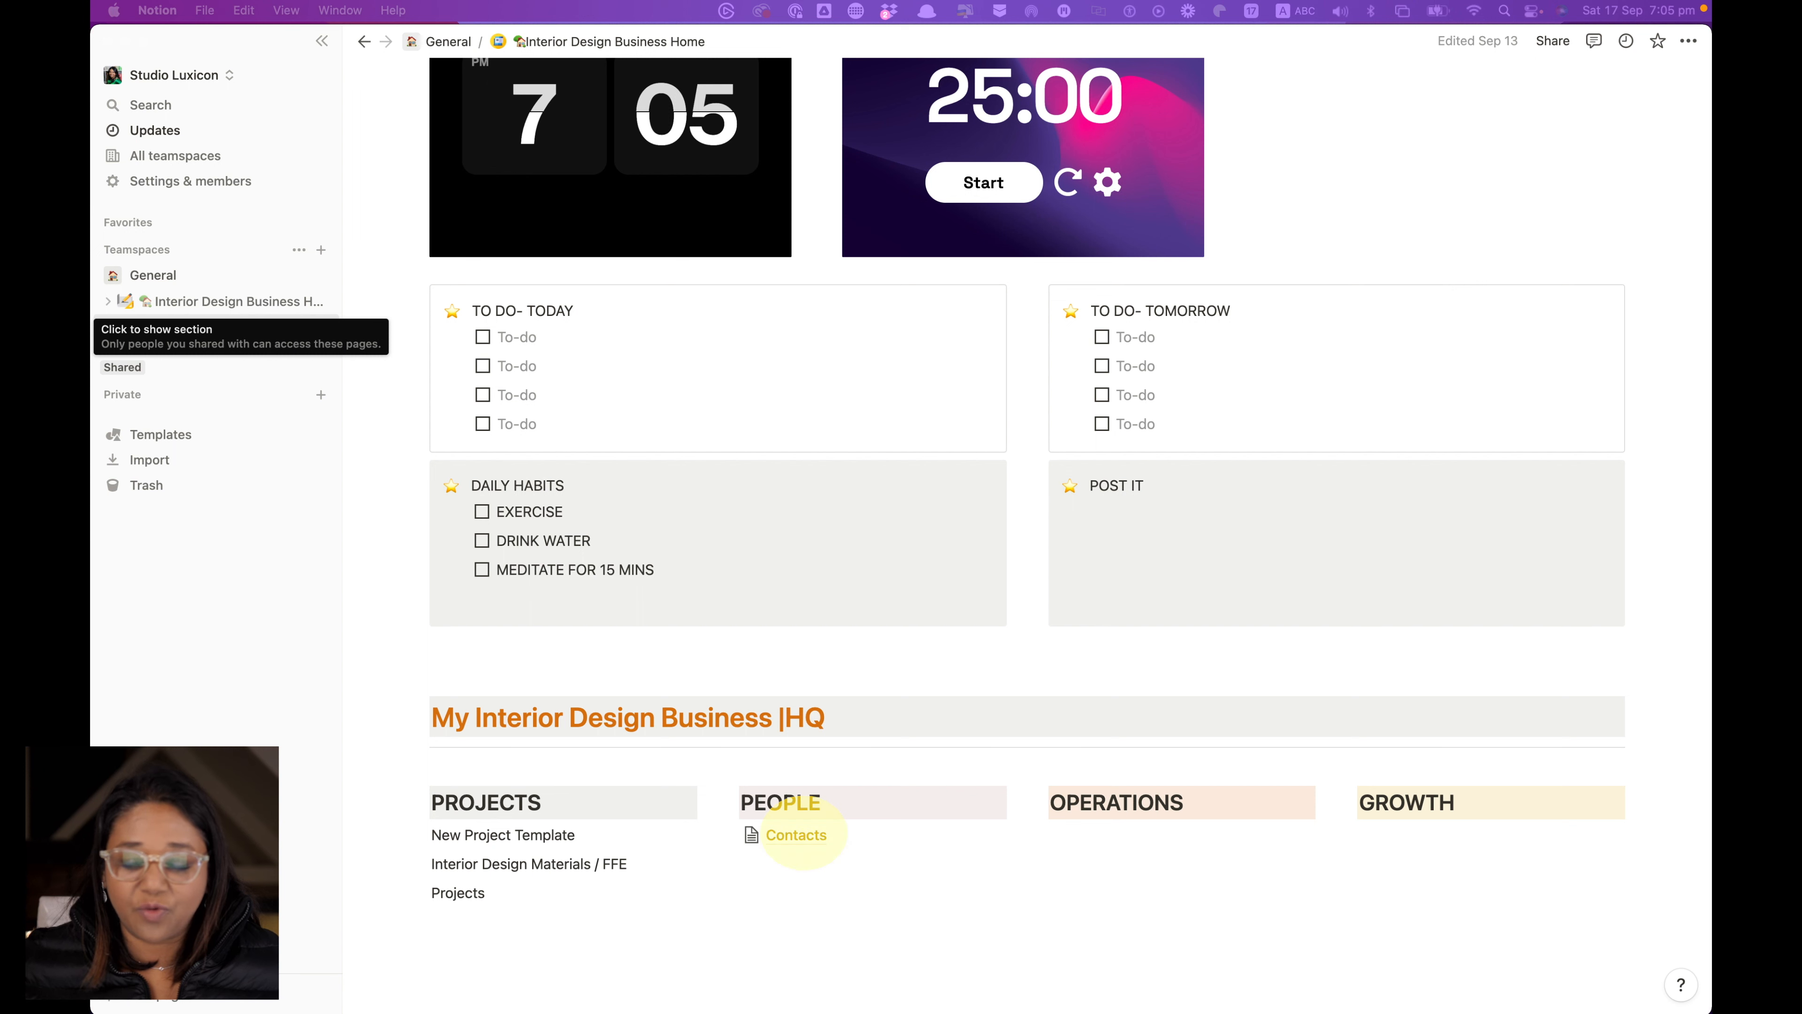
# Open the Contacts database table listing four contacts: one Supplier, one Client and two Staff
pyautogui.click(796, 835)
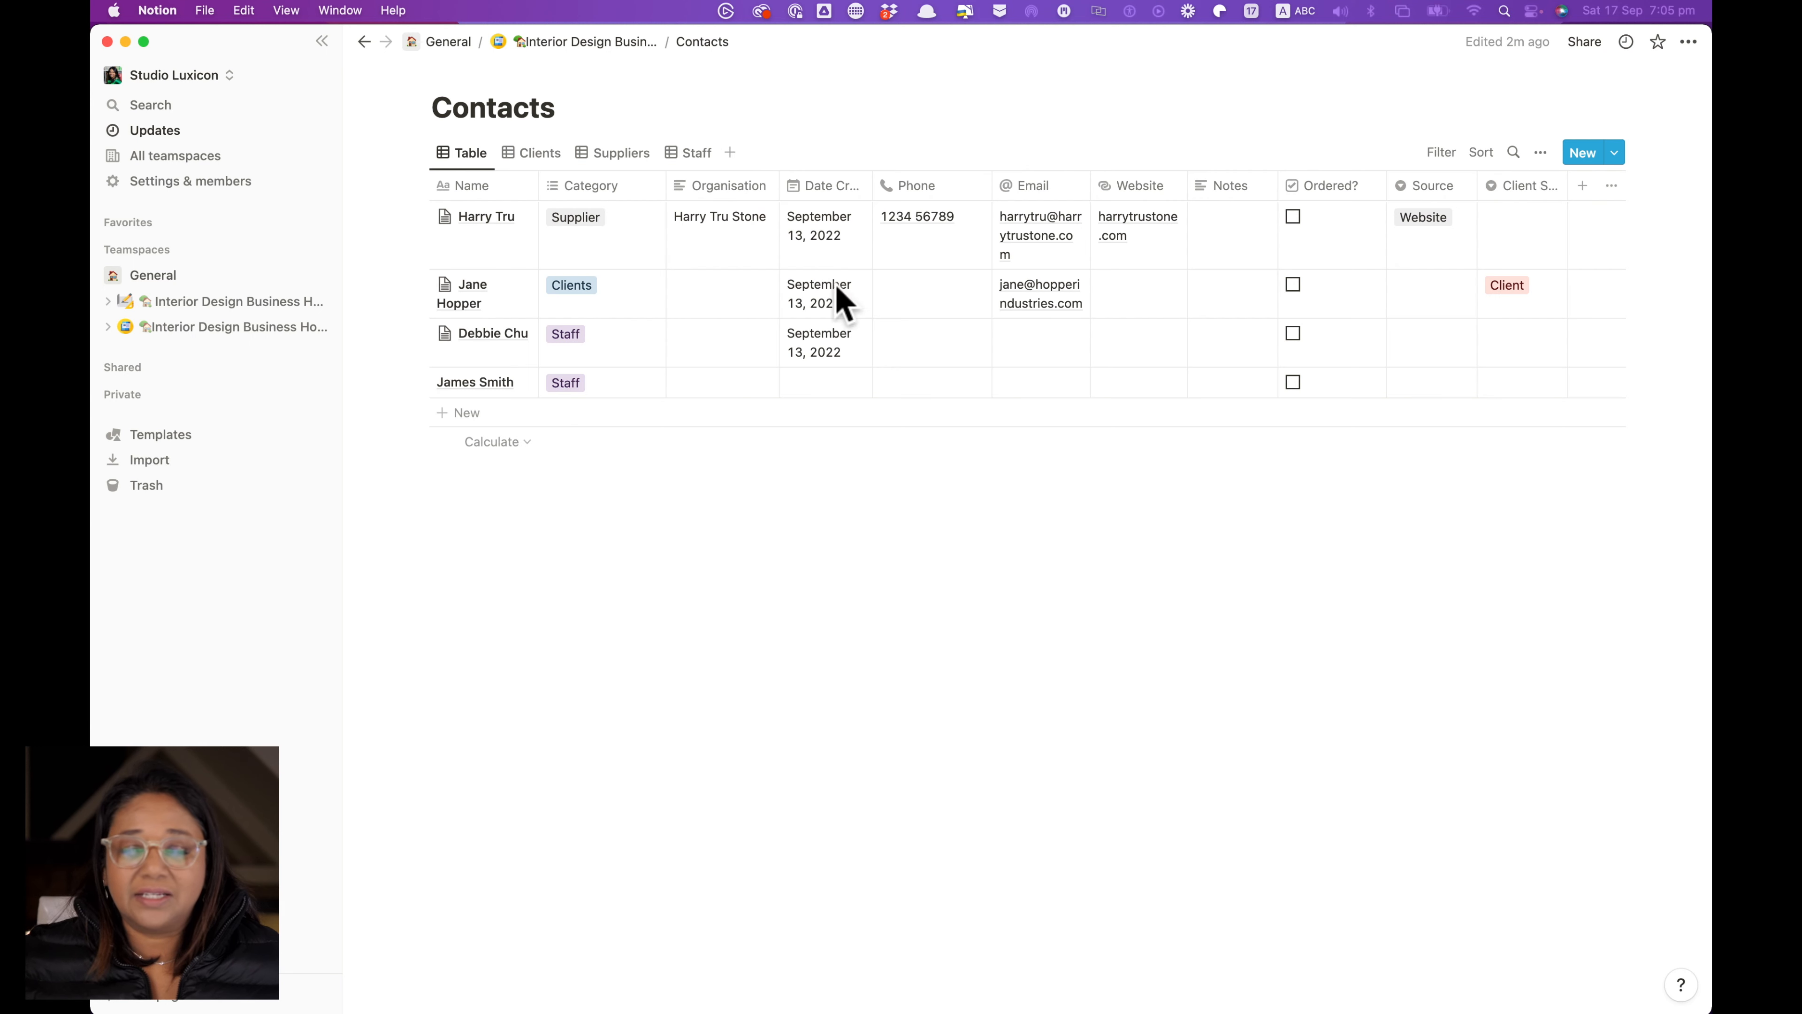
pyautogui.moveTo(503, 245)
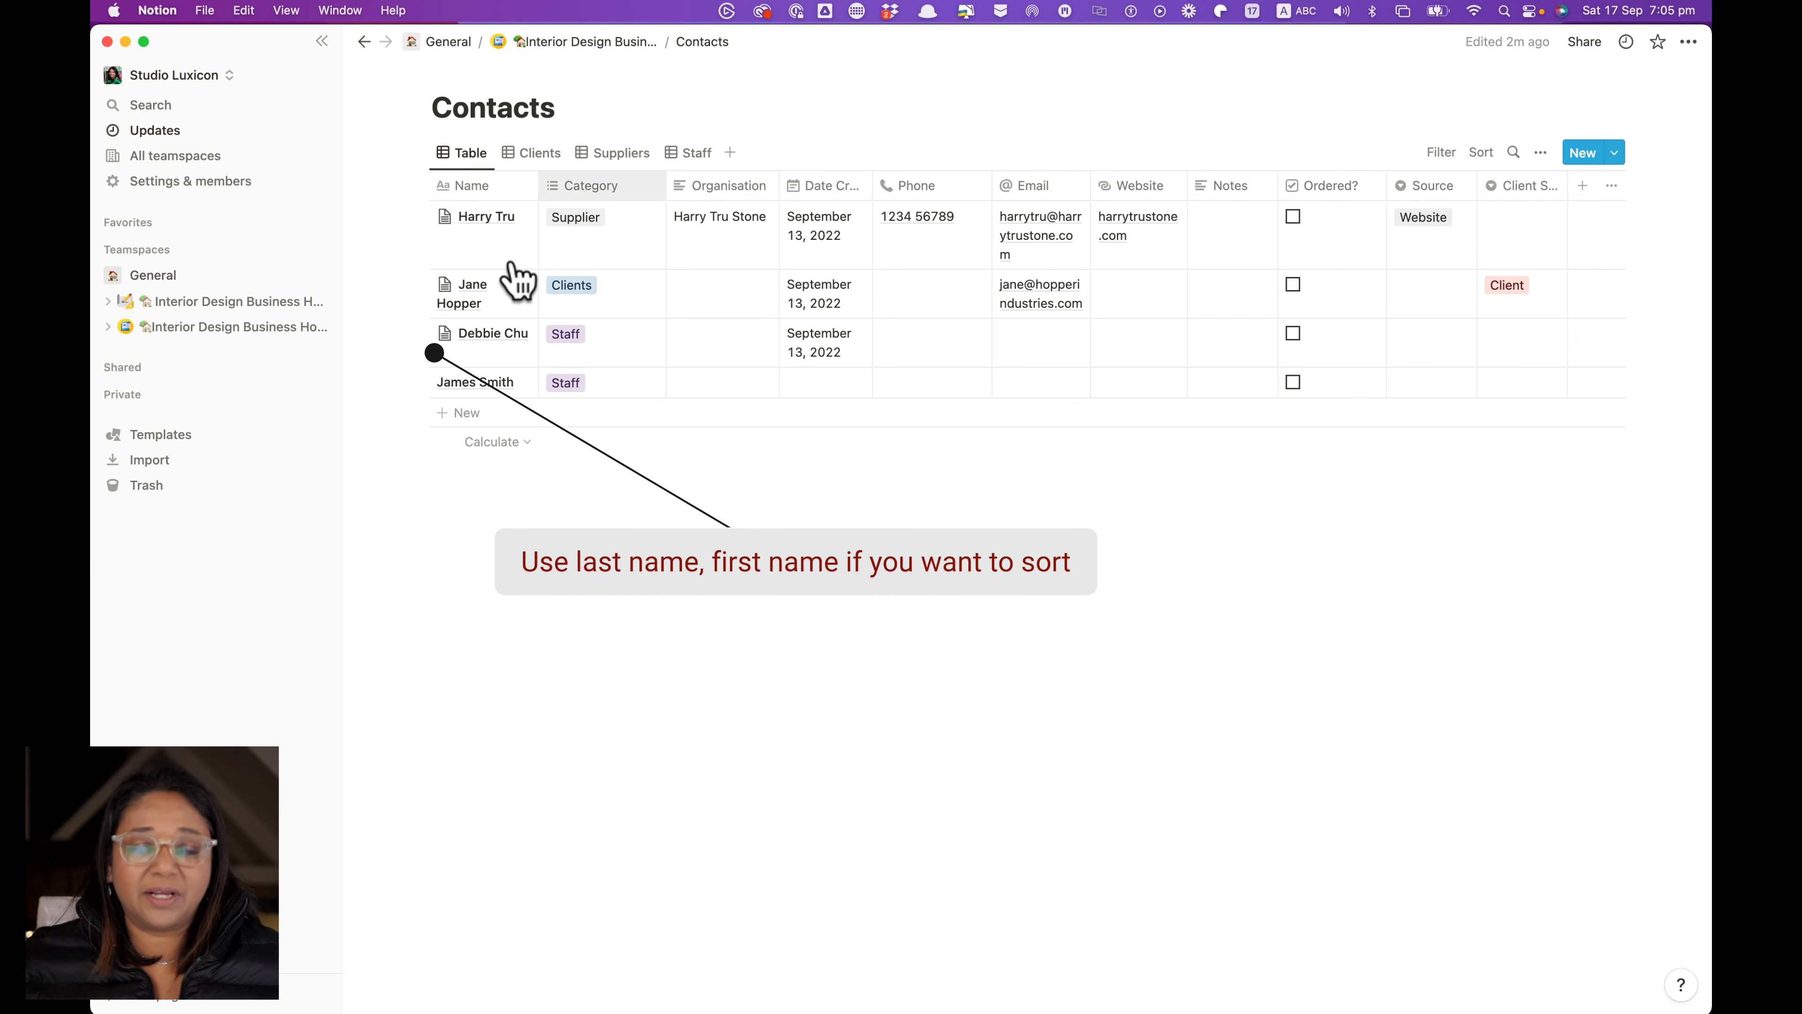
pyautogui.moveTo(449, 249)
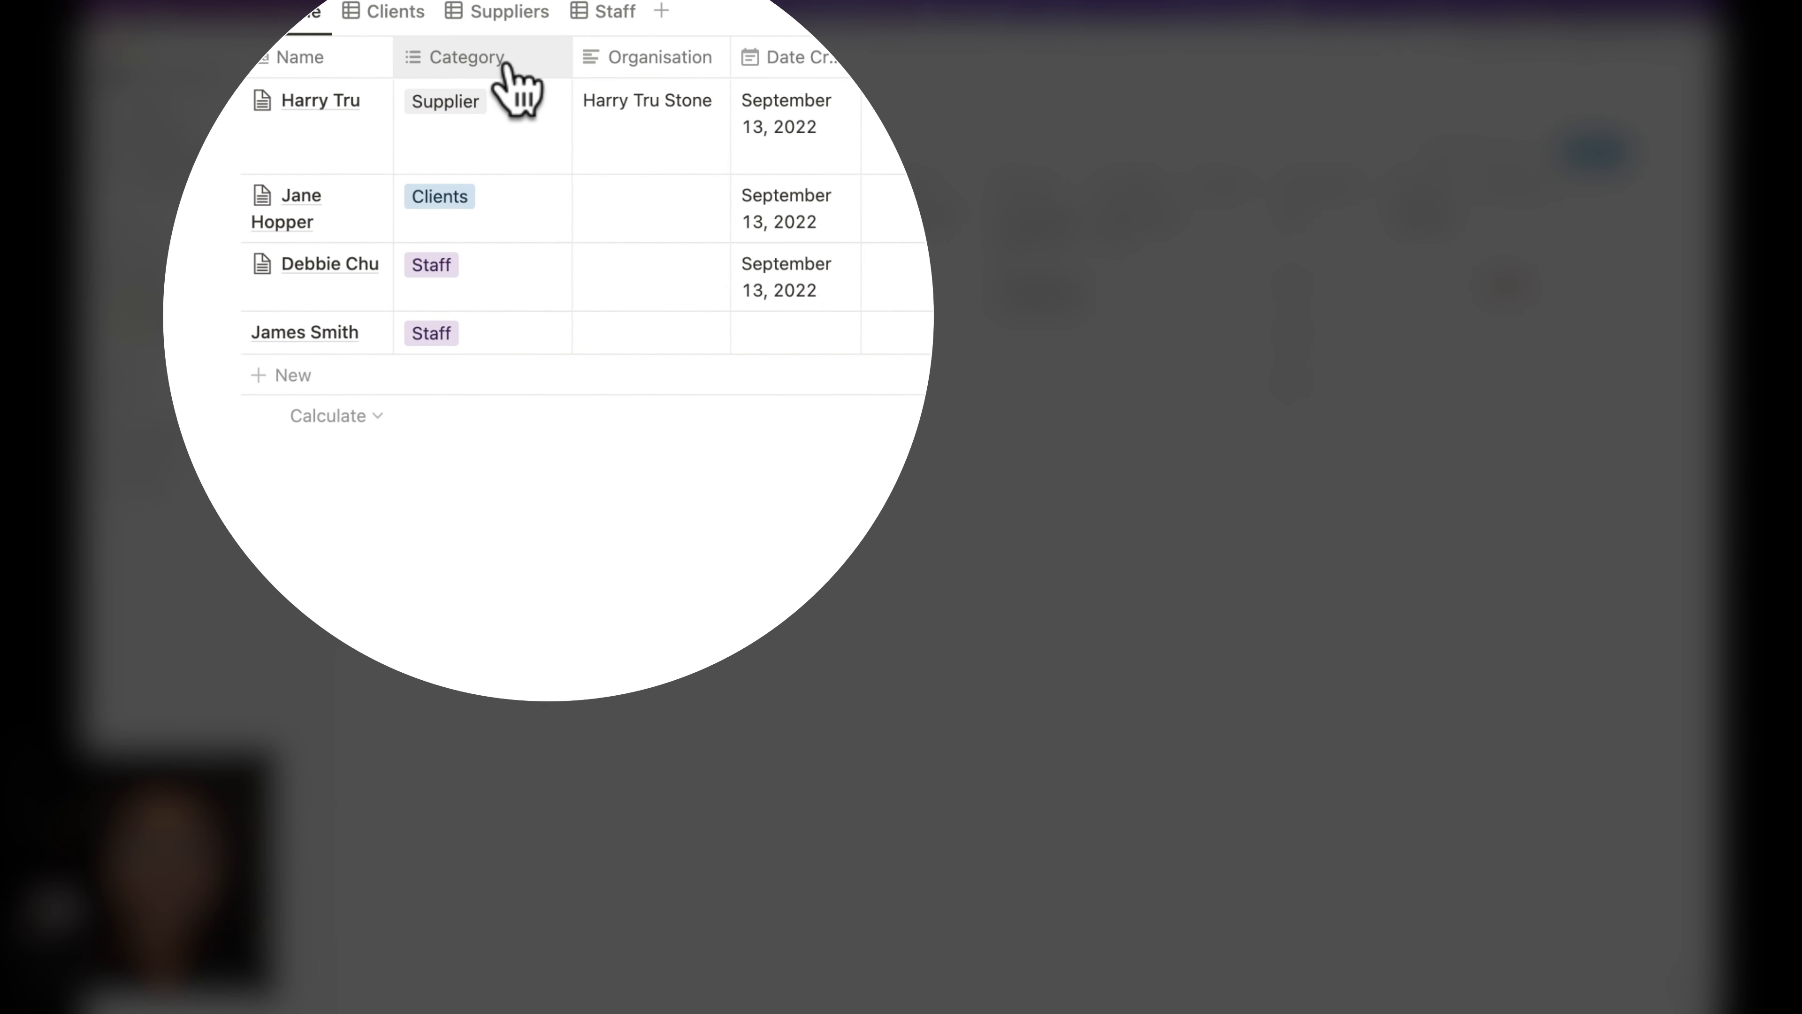
pyautogui.click(500, 67)
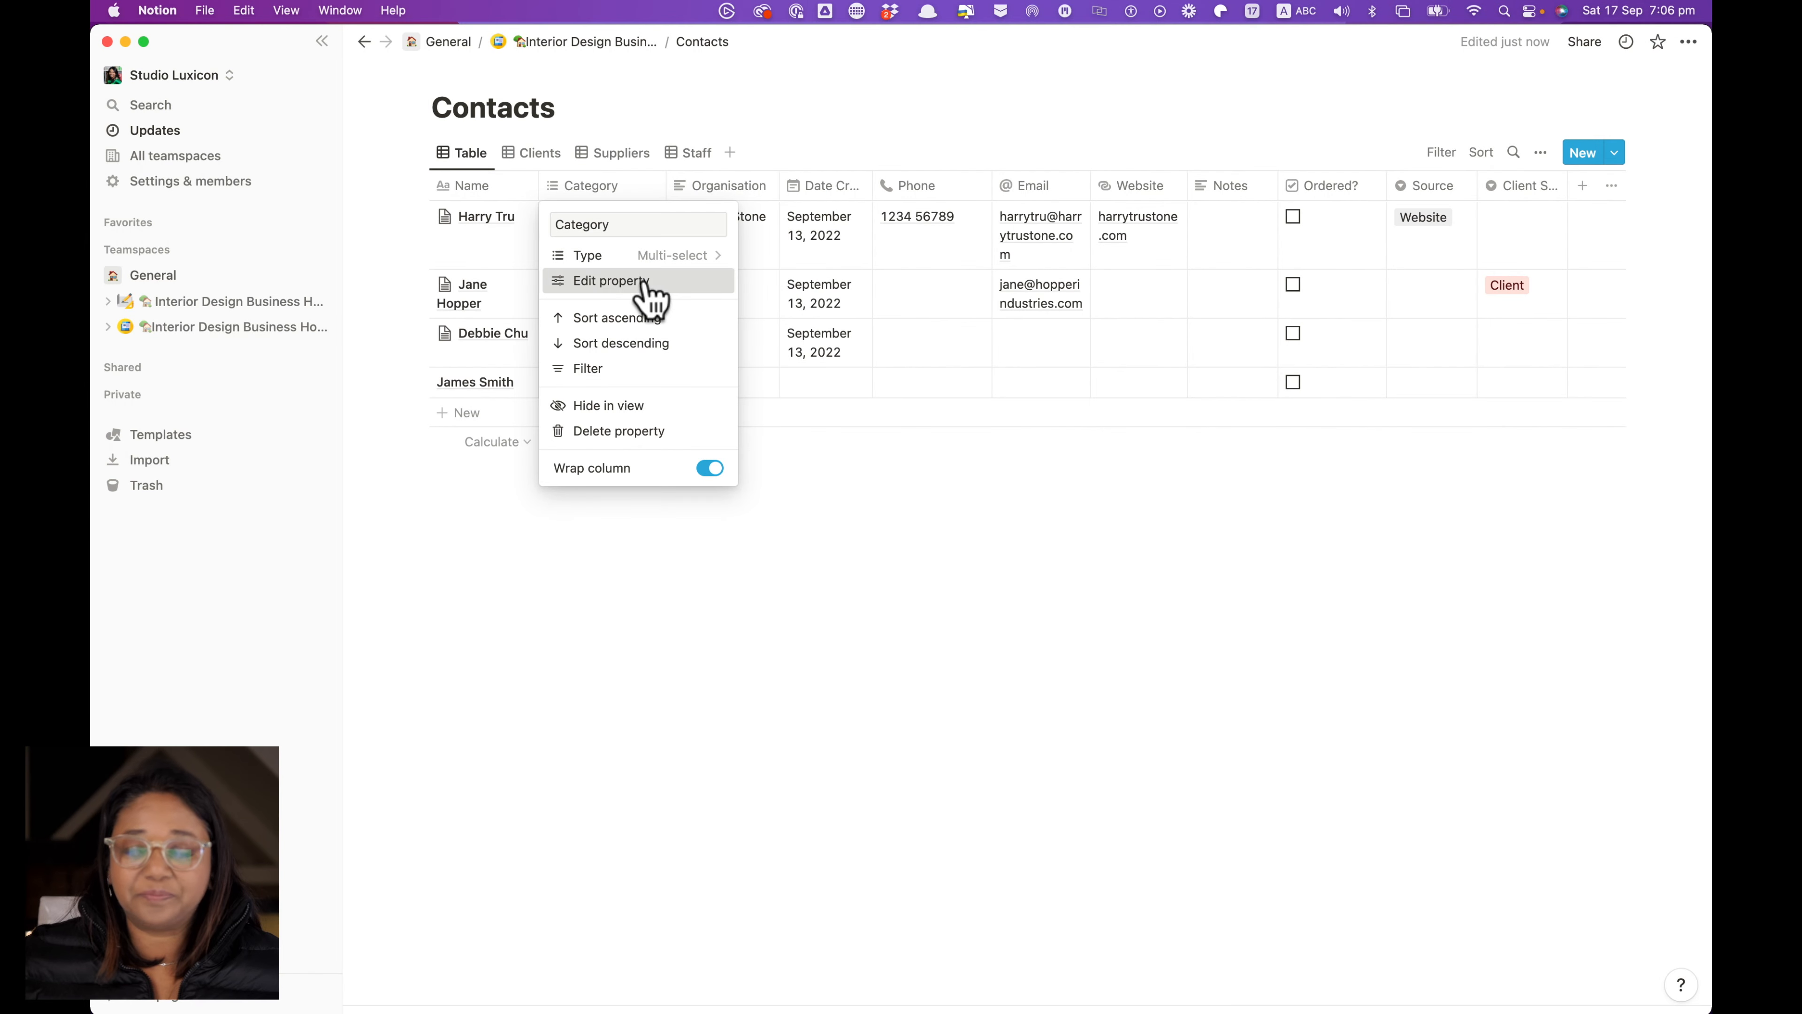
pyautogui.click(642, 284)
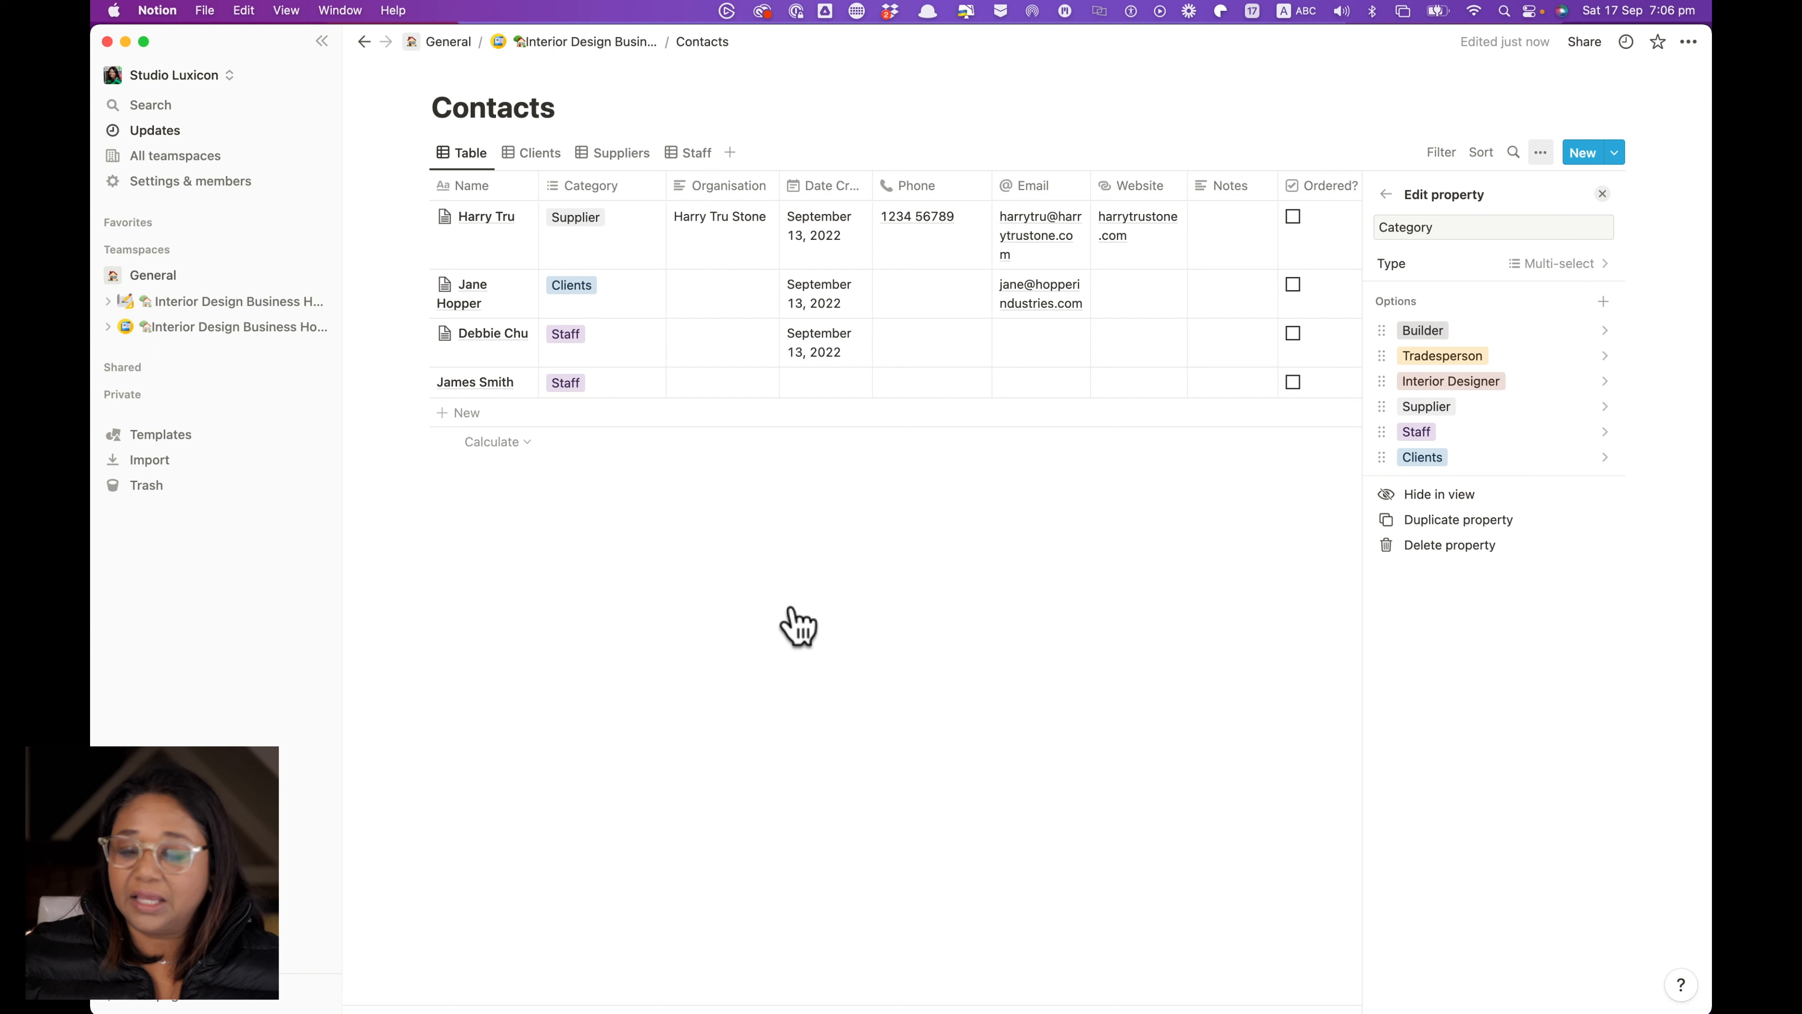
pyautogui.click(792, 609)
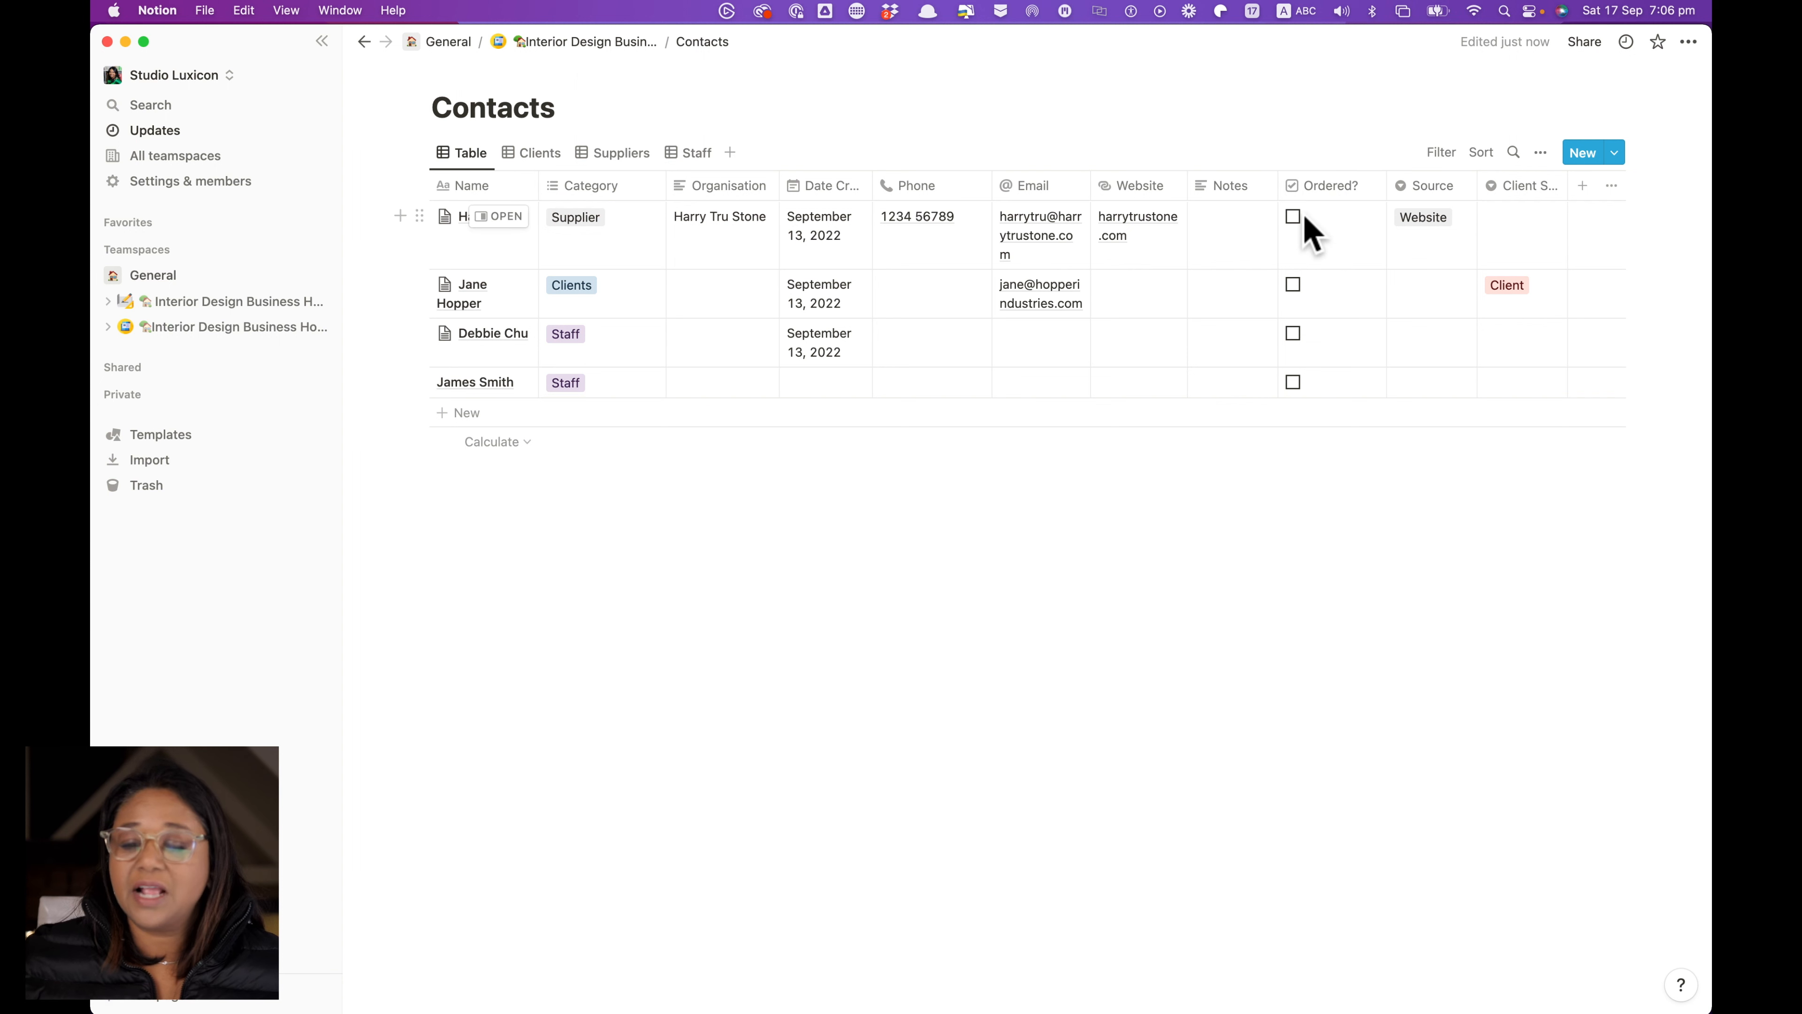
# Review the option lists of the Source and Client Status properties without changing them
pyautogui.click(1430, 190)
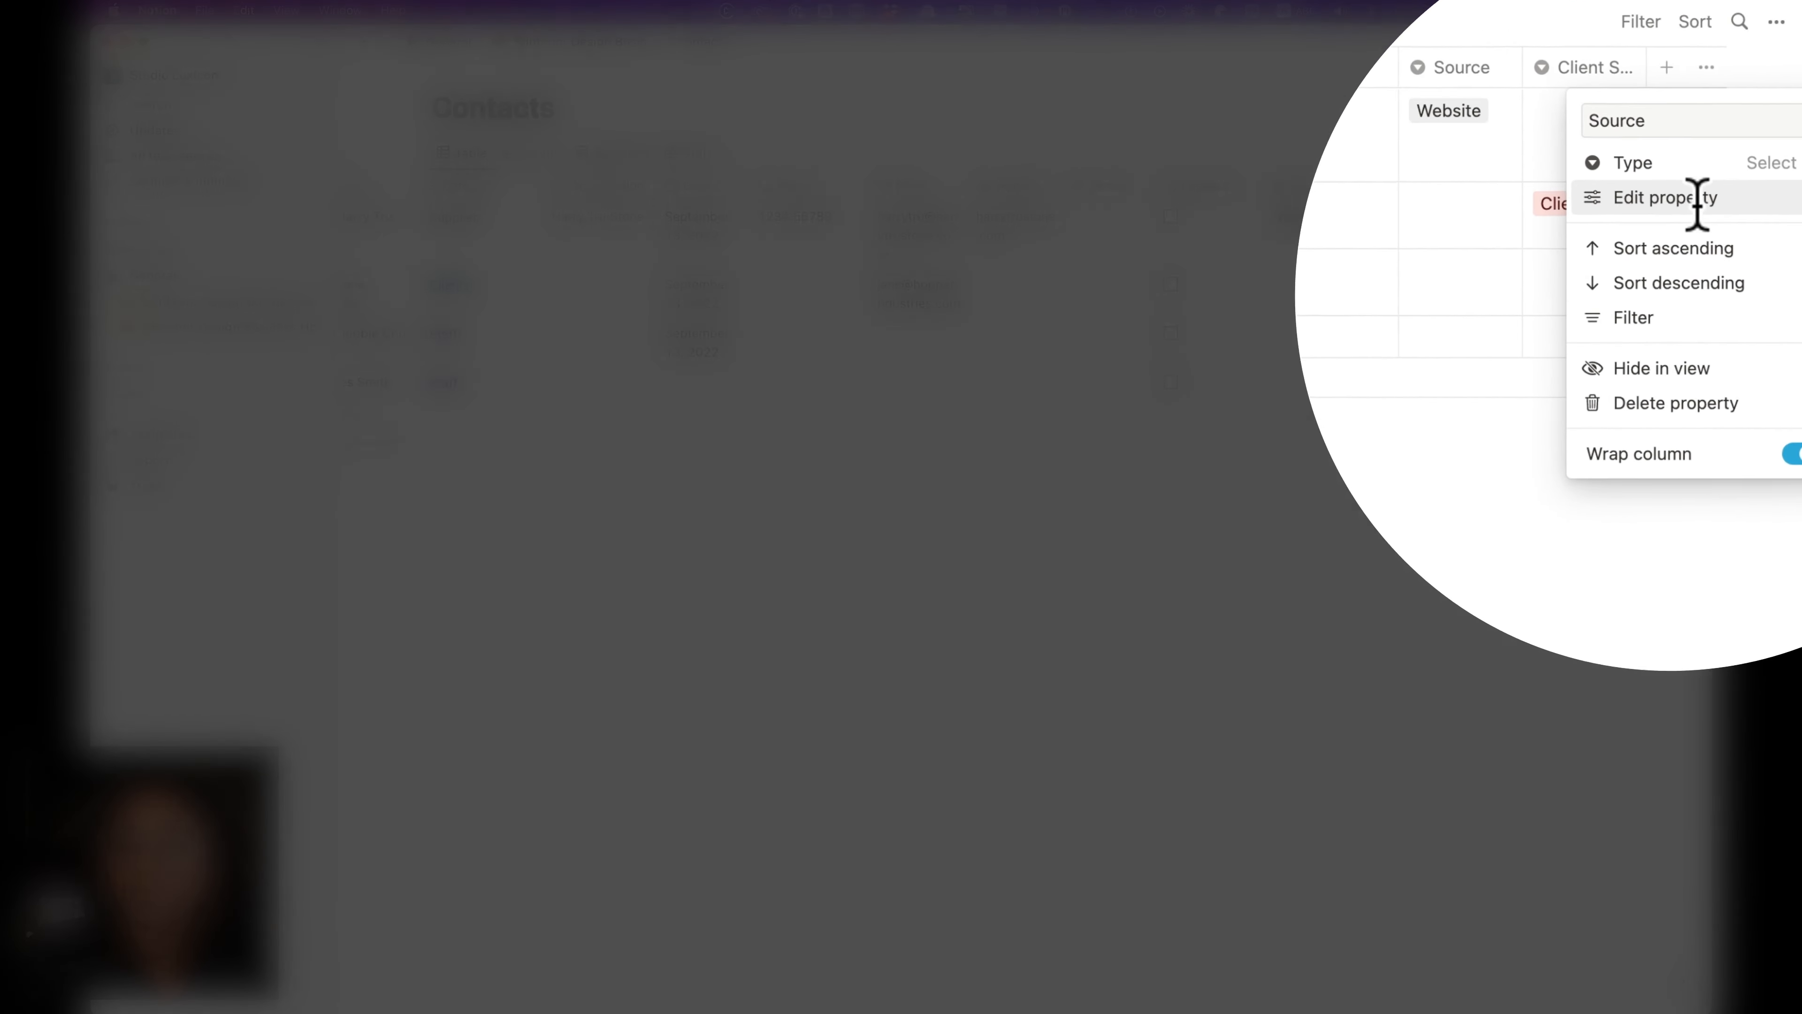
pyautogui.click(1487, 288)
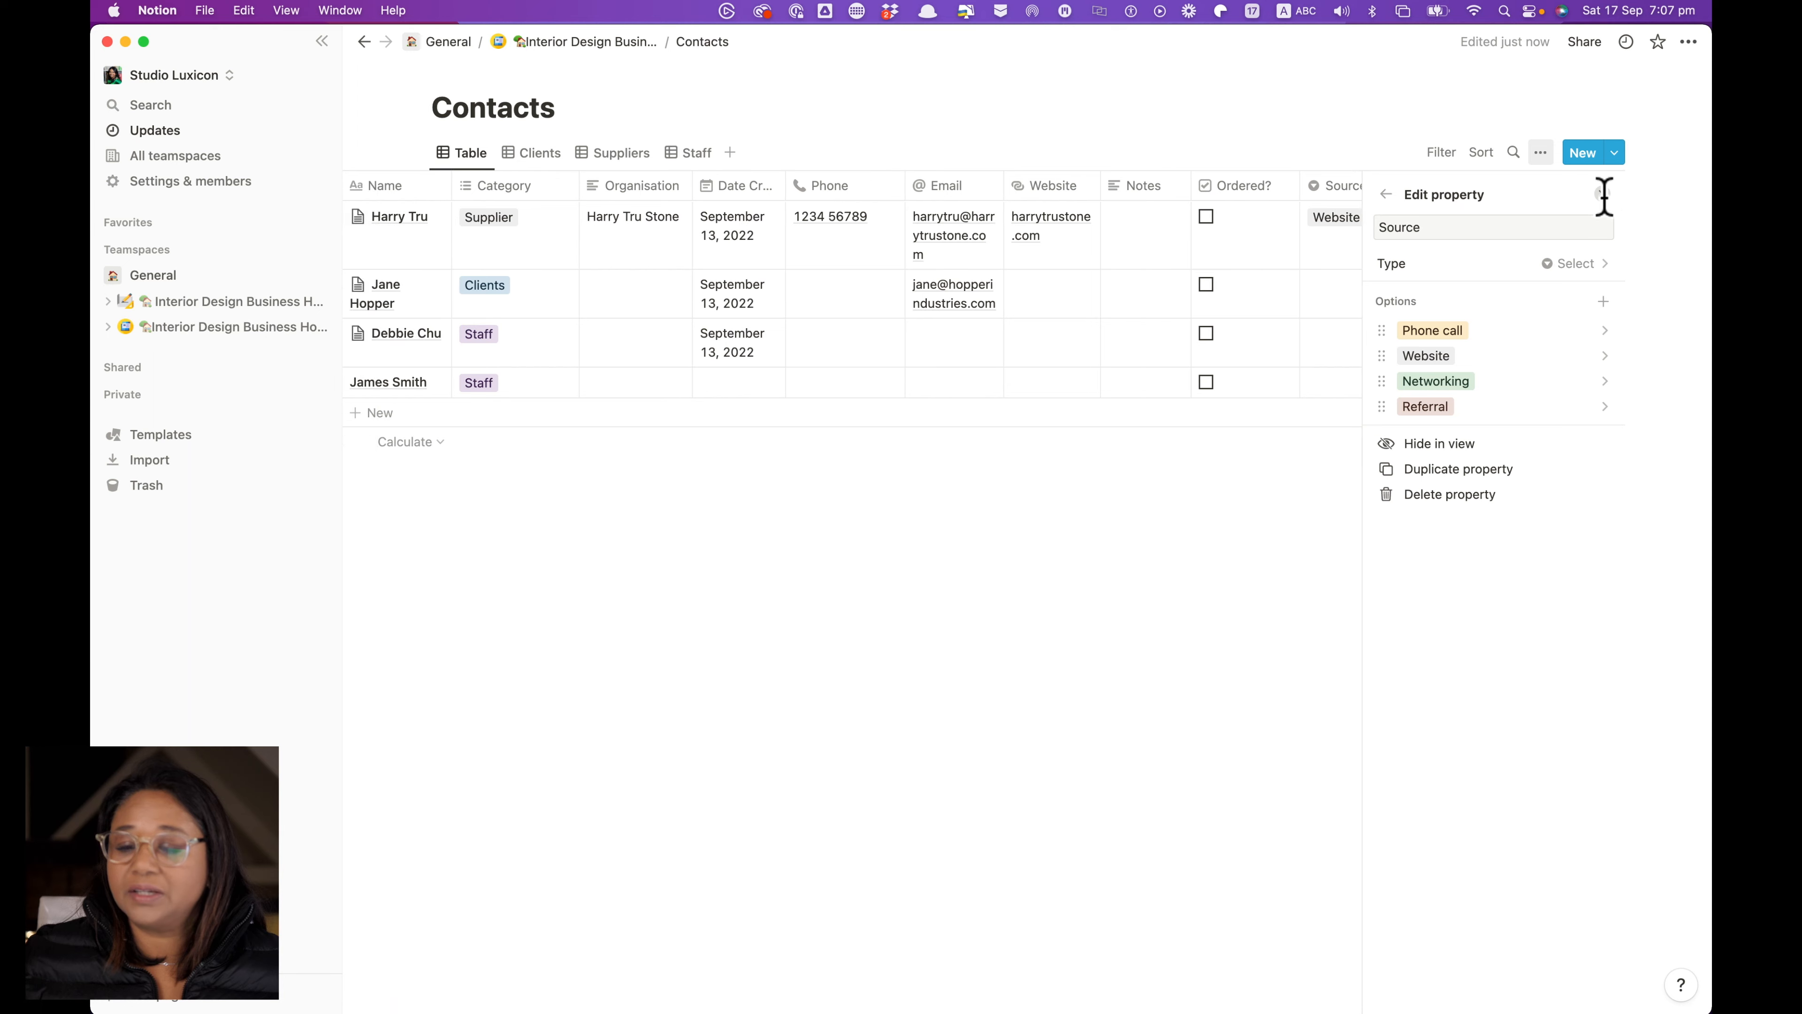
pyautogui.click(1603, 194)
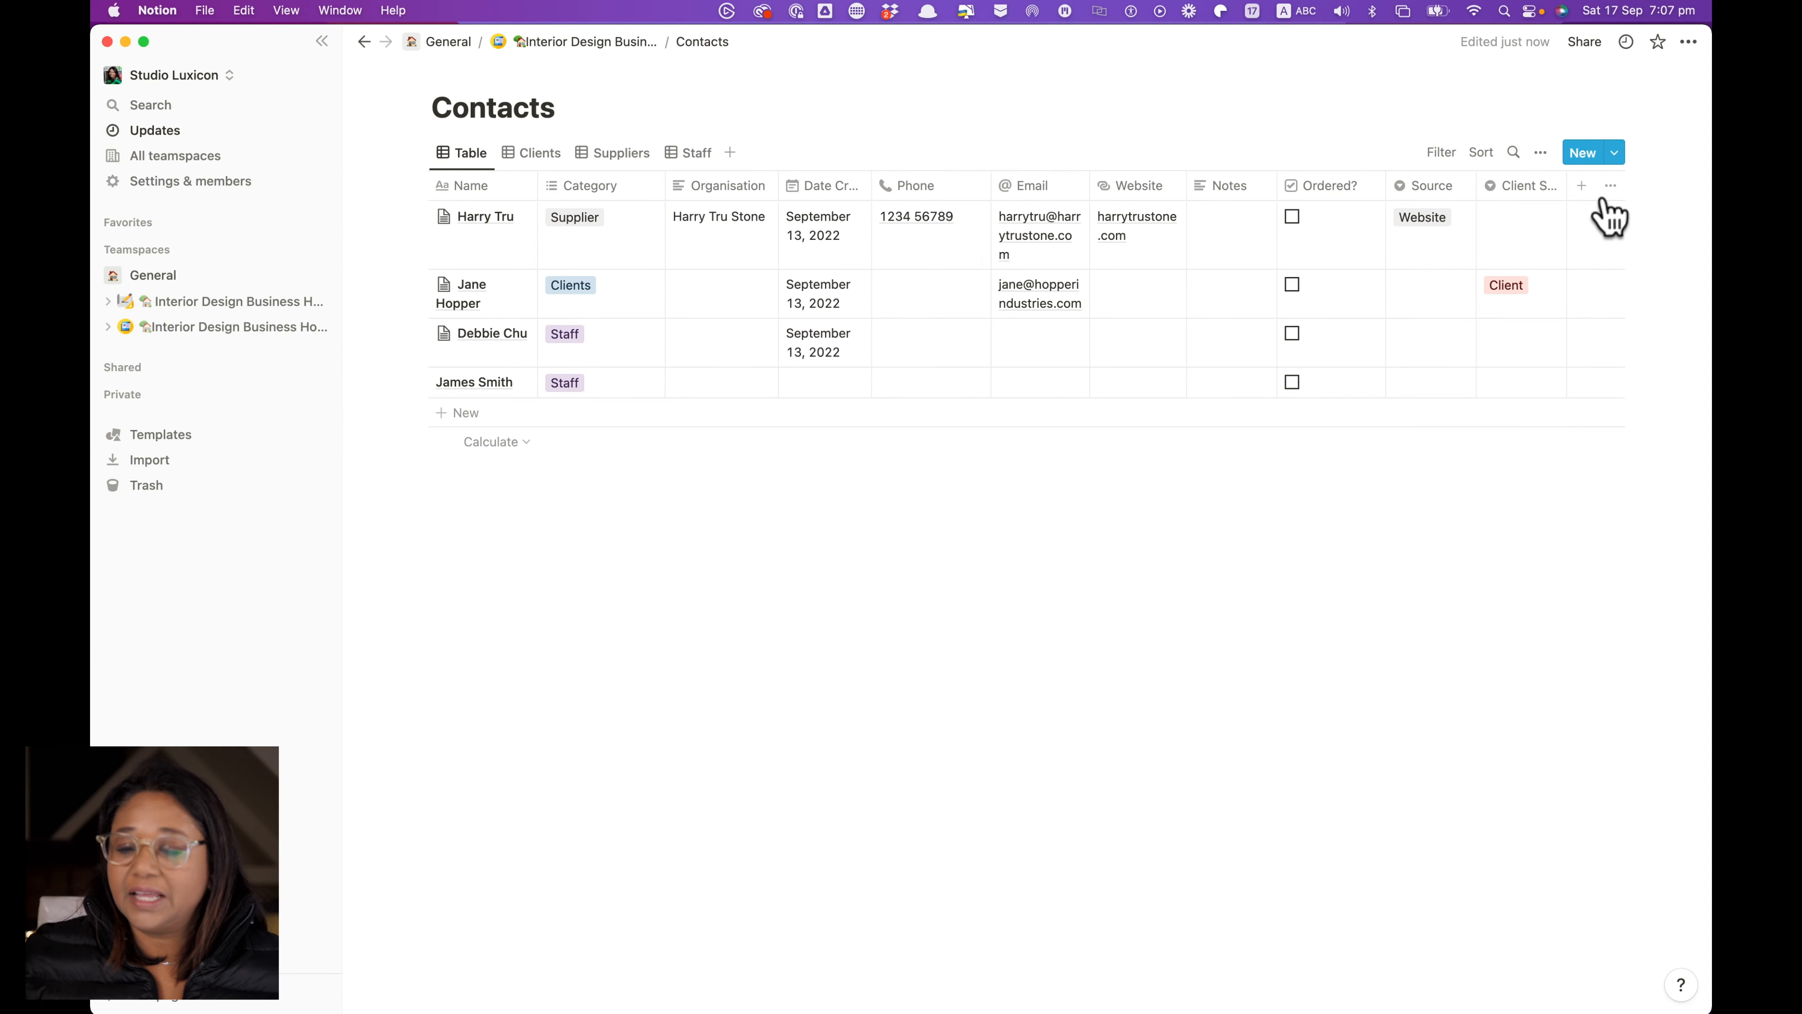
pyautogui.click(1510, 188)
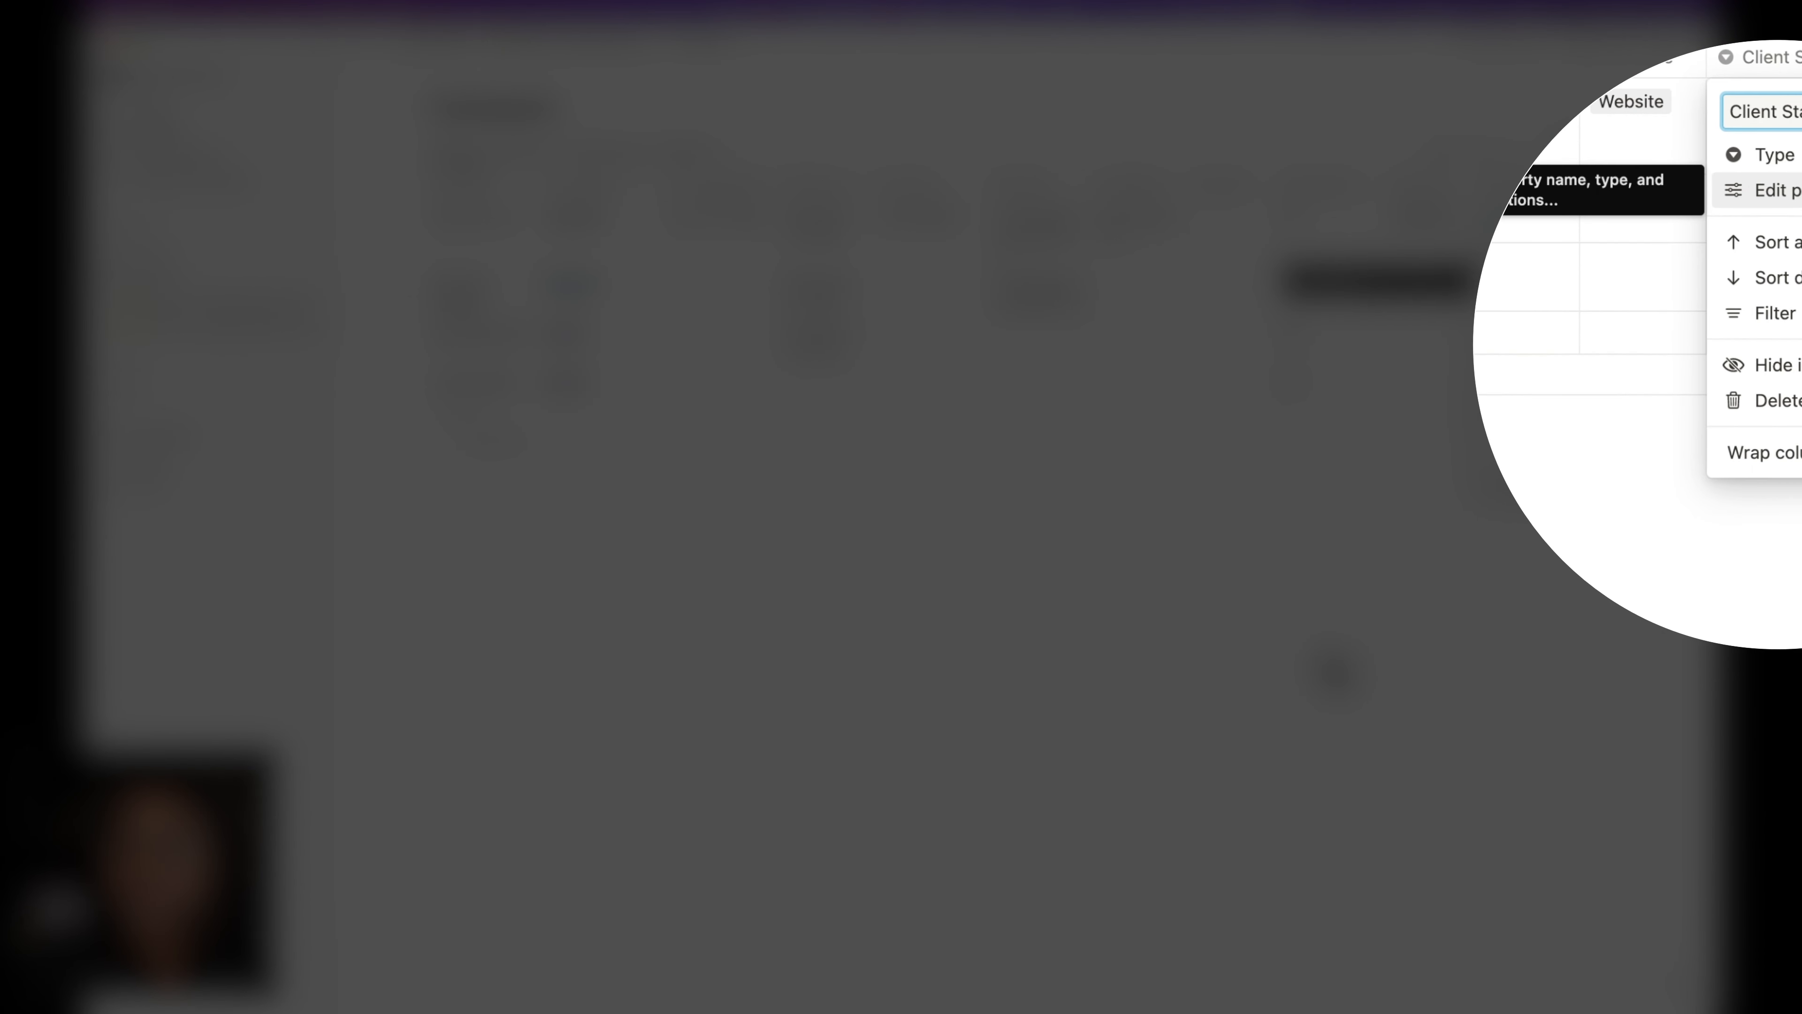
pyautogui.click(1777, 190)
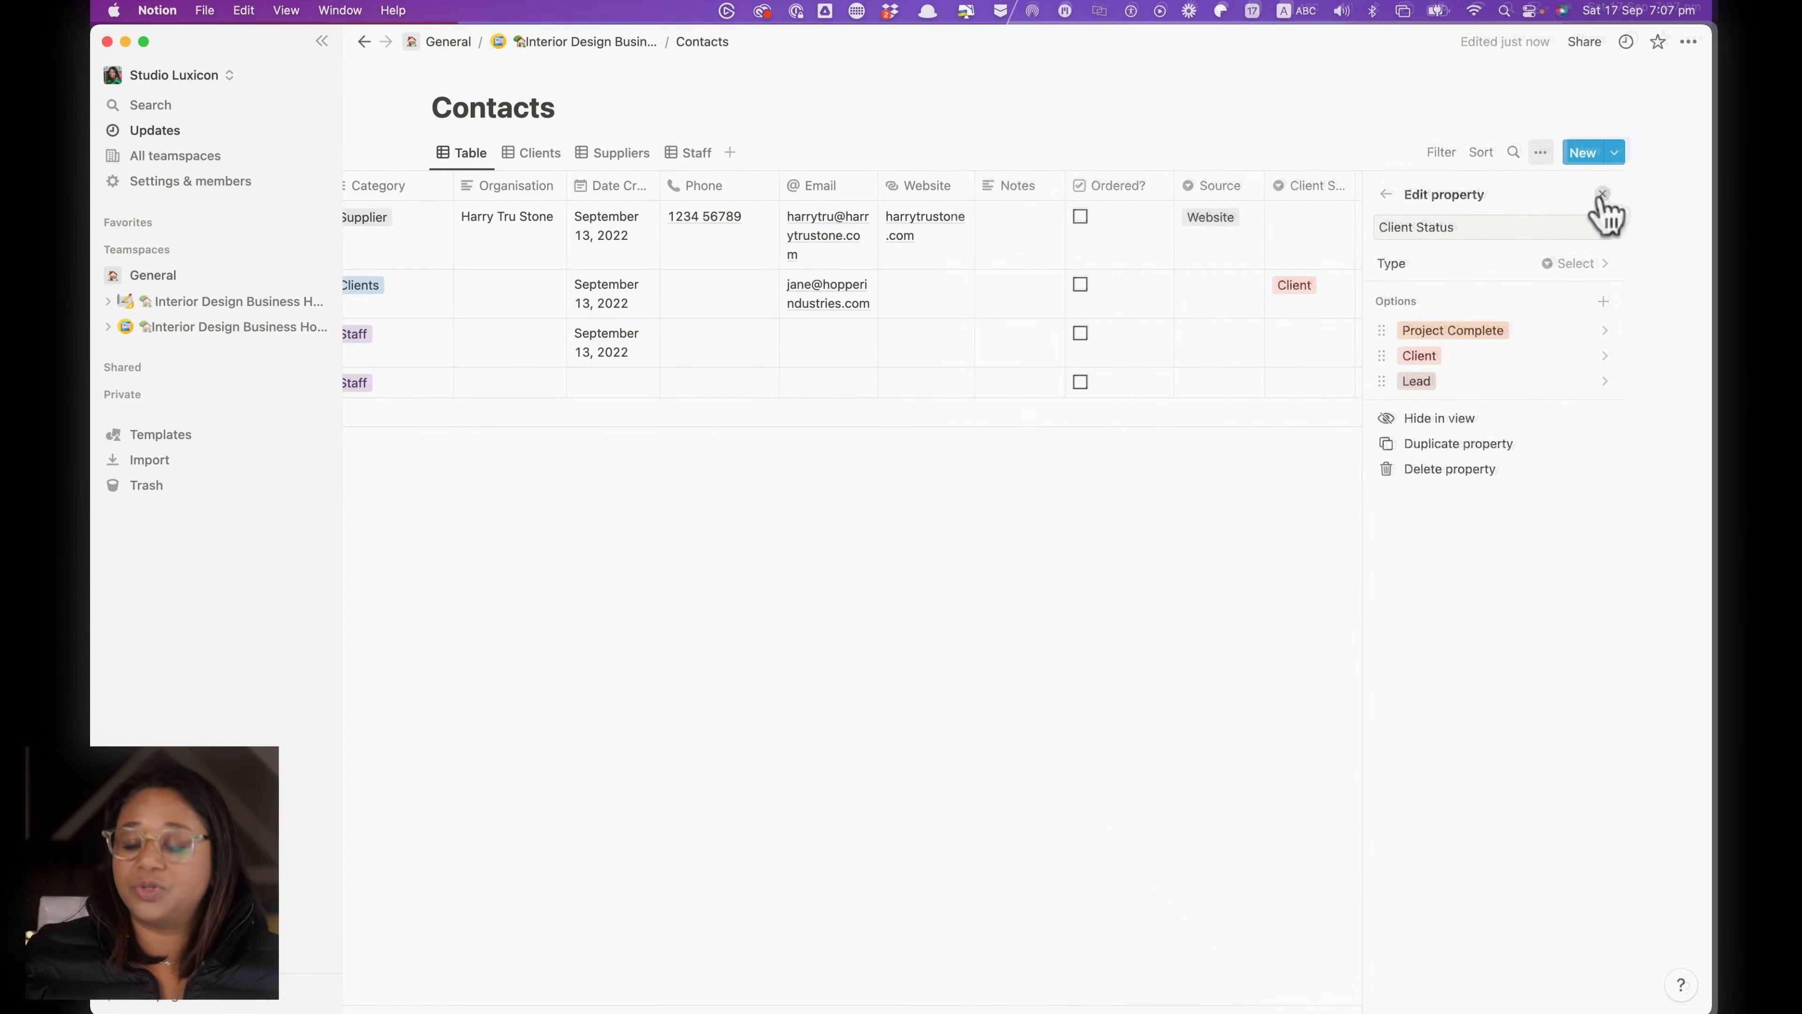
pyautogui.click(1601, 198)
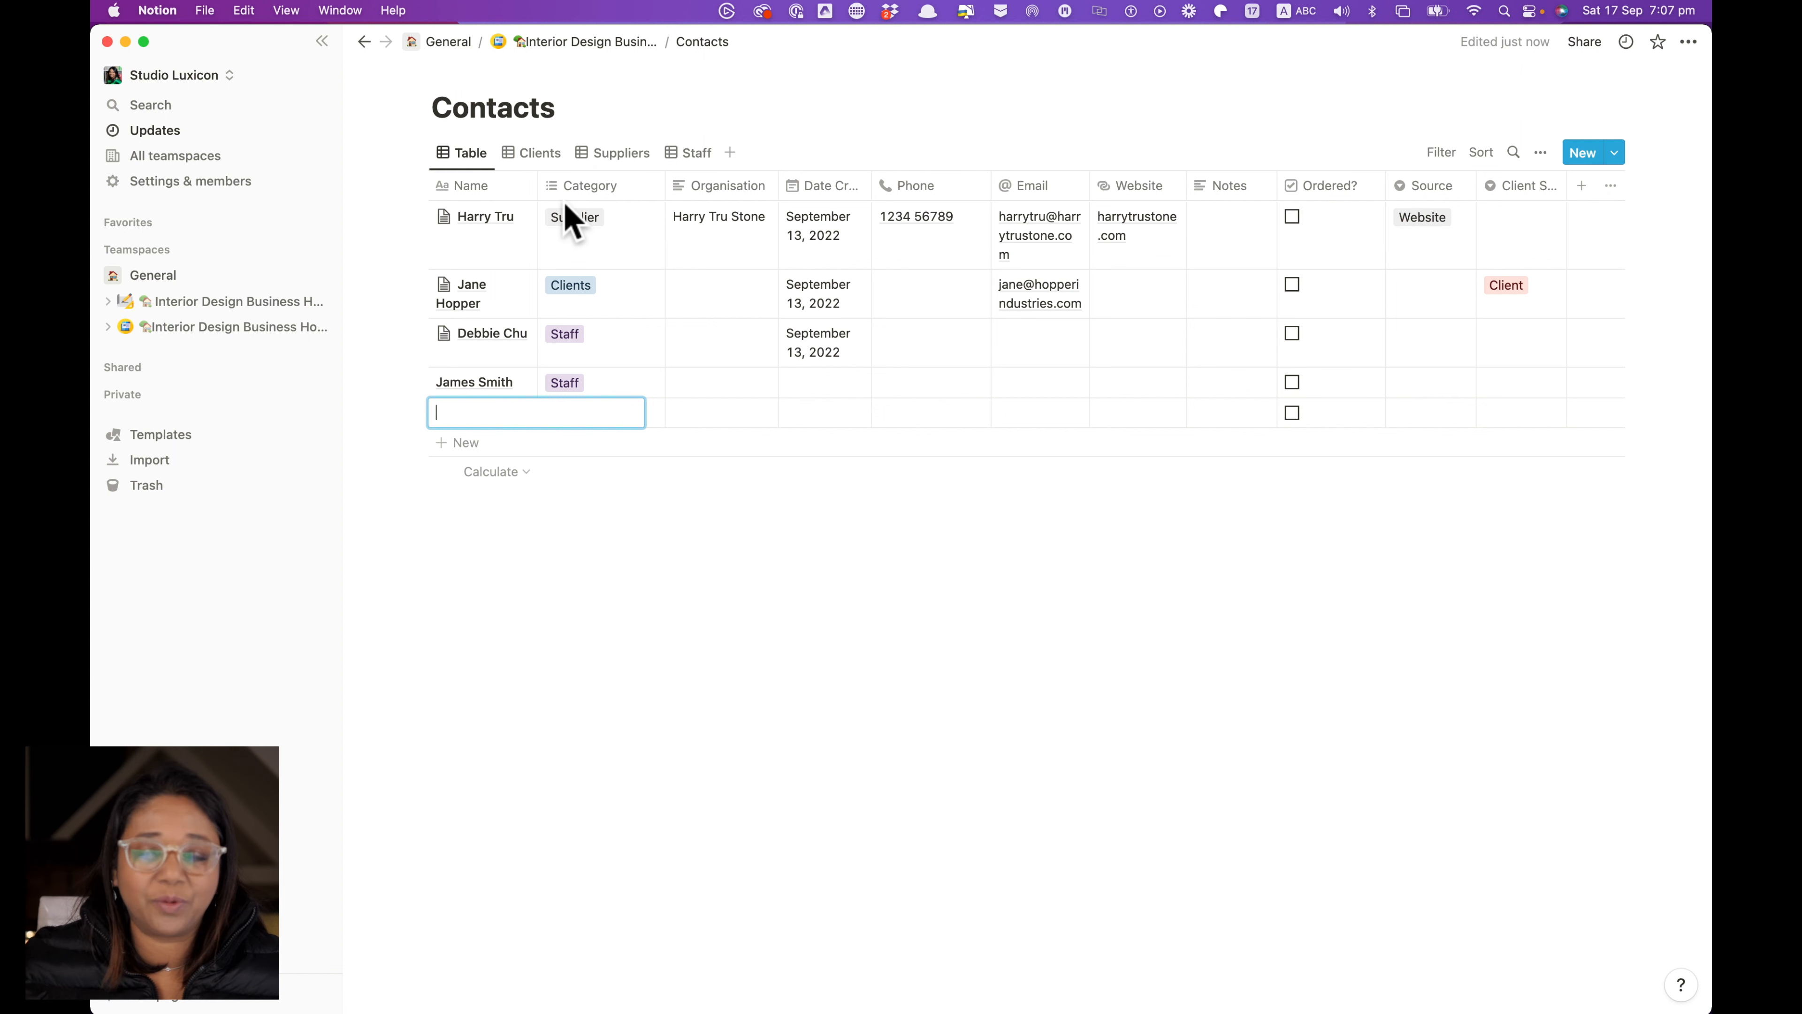
# Leave the empty name cell and check the Clients view's Category filter
pyautogui.press('Escape')
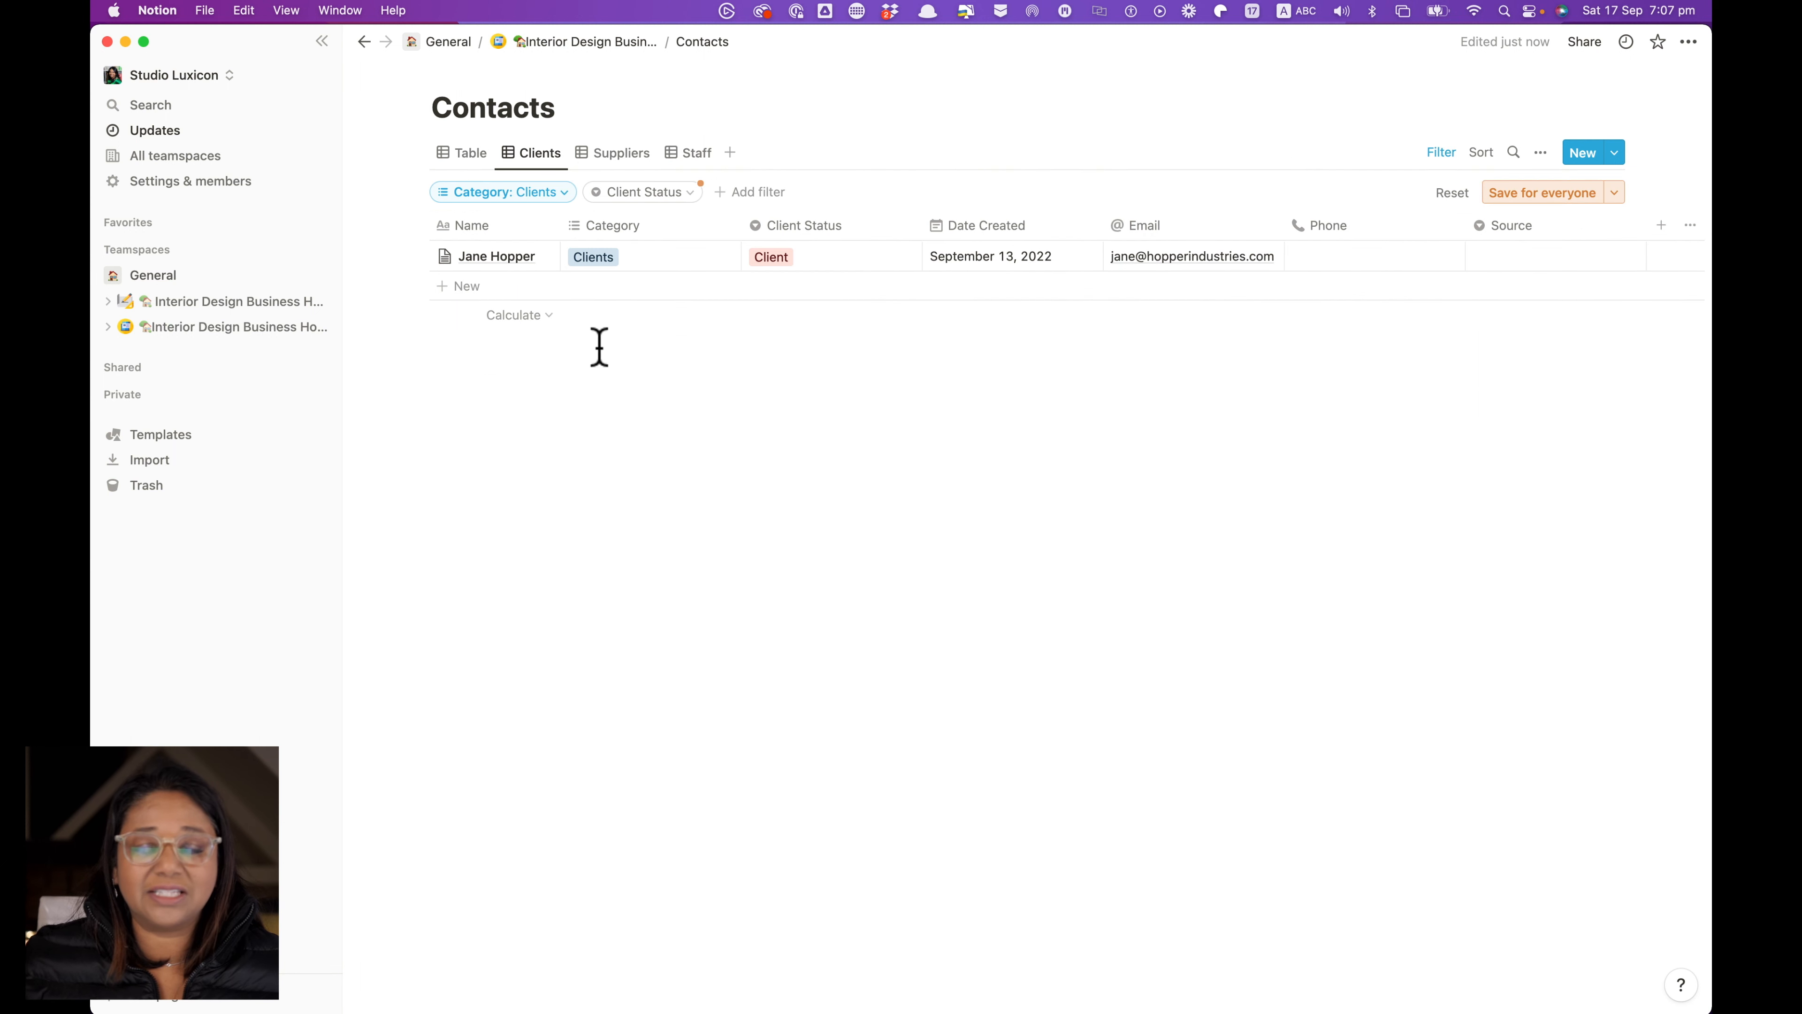
pyautogui.click(568, 191)
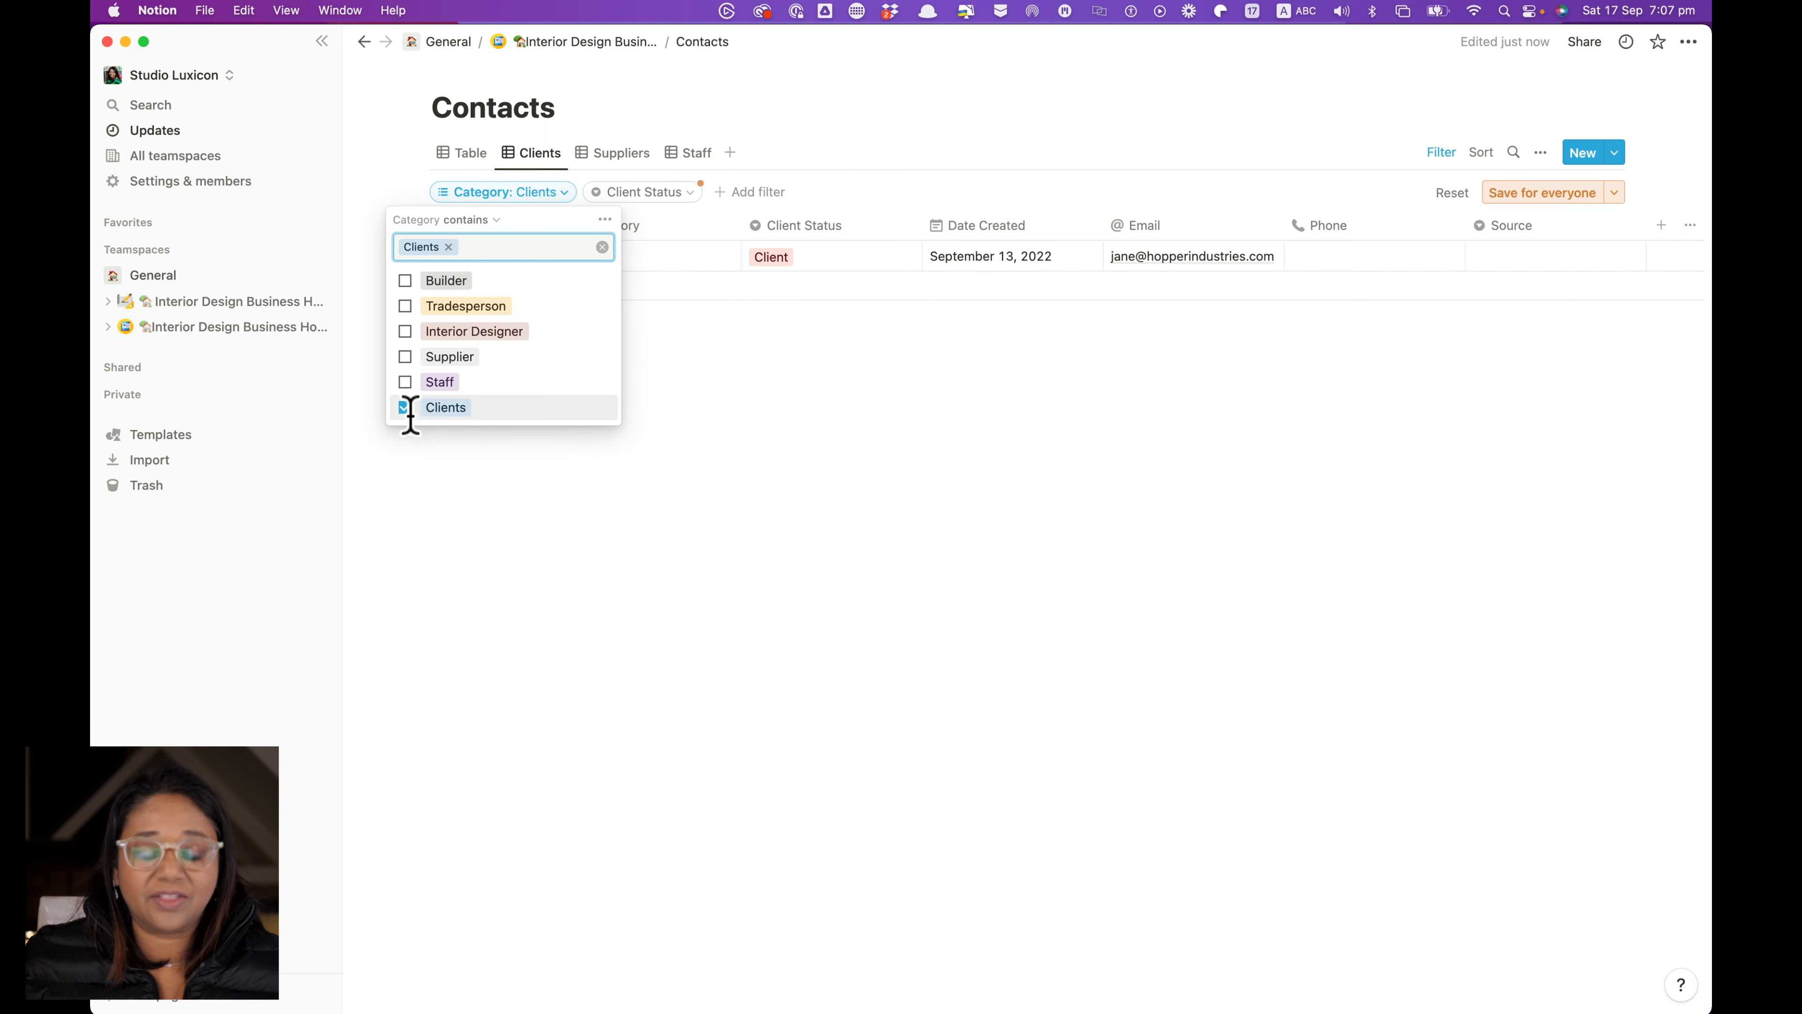
pyautogui.click(1449, 153)
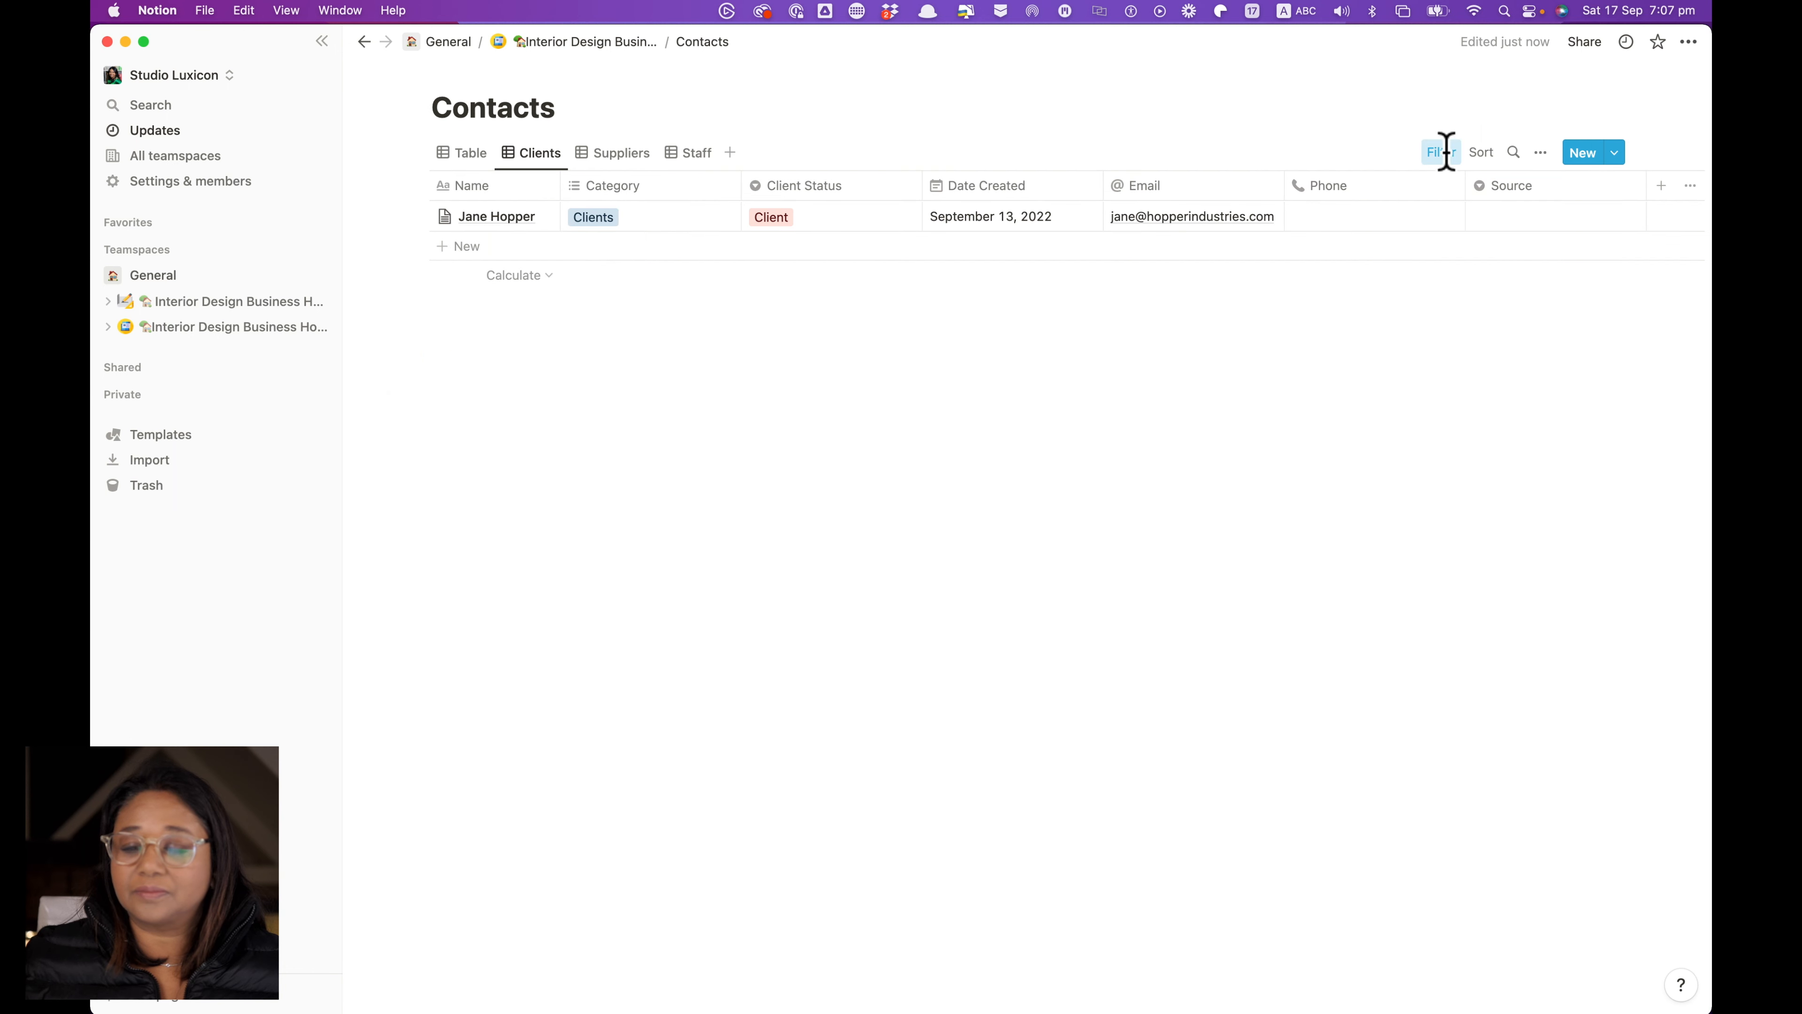
pyautogui.click(1447, 152)
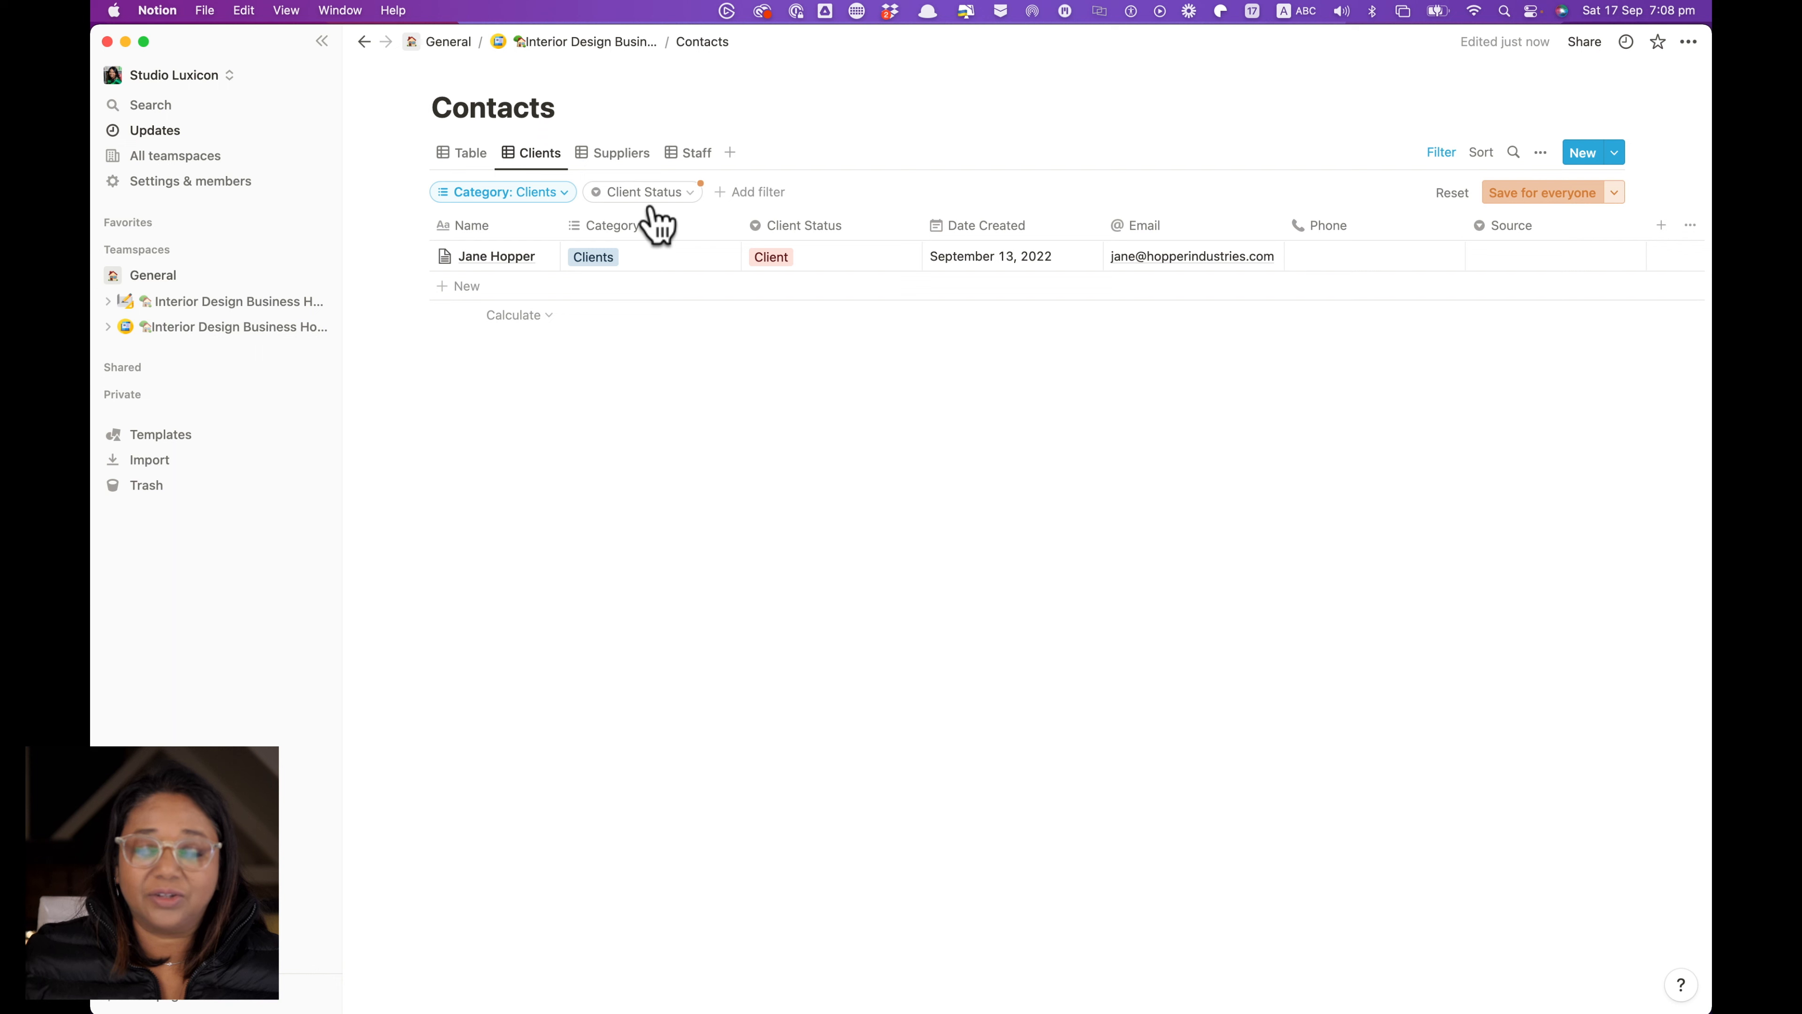
# Add a Date Created filter to the Clients view, then delete it again
pyautogui.click(756, 193)
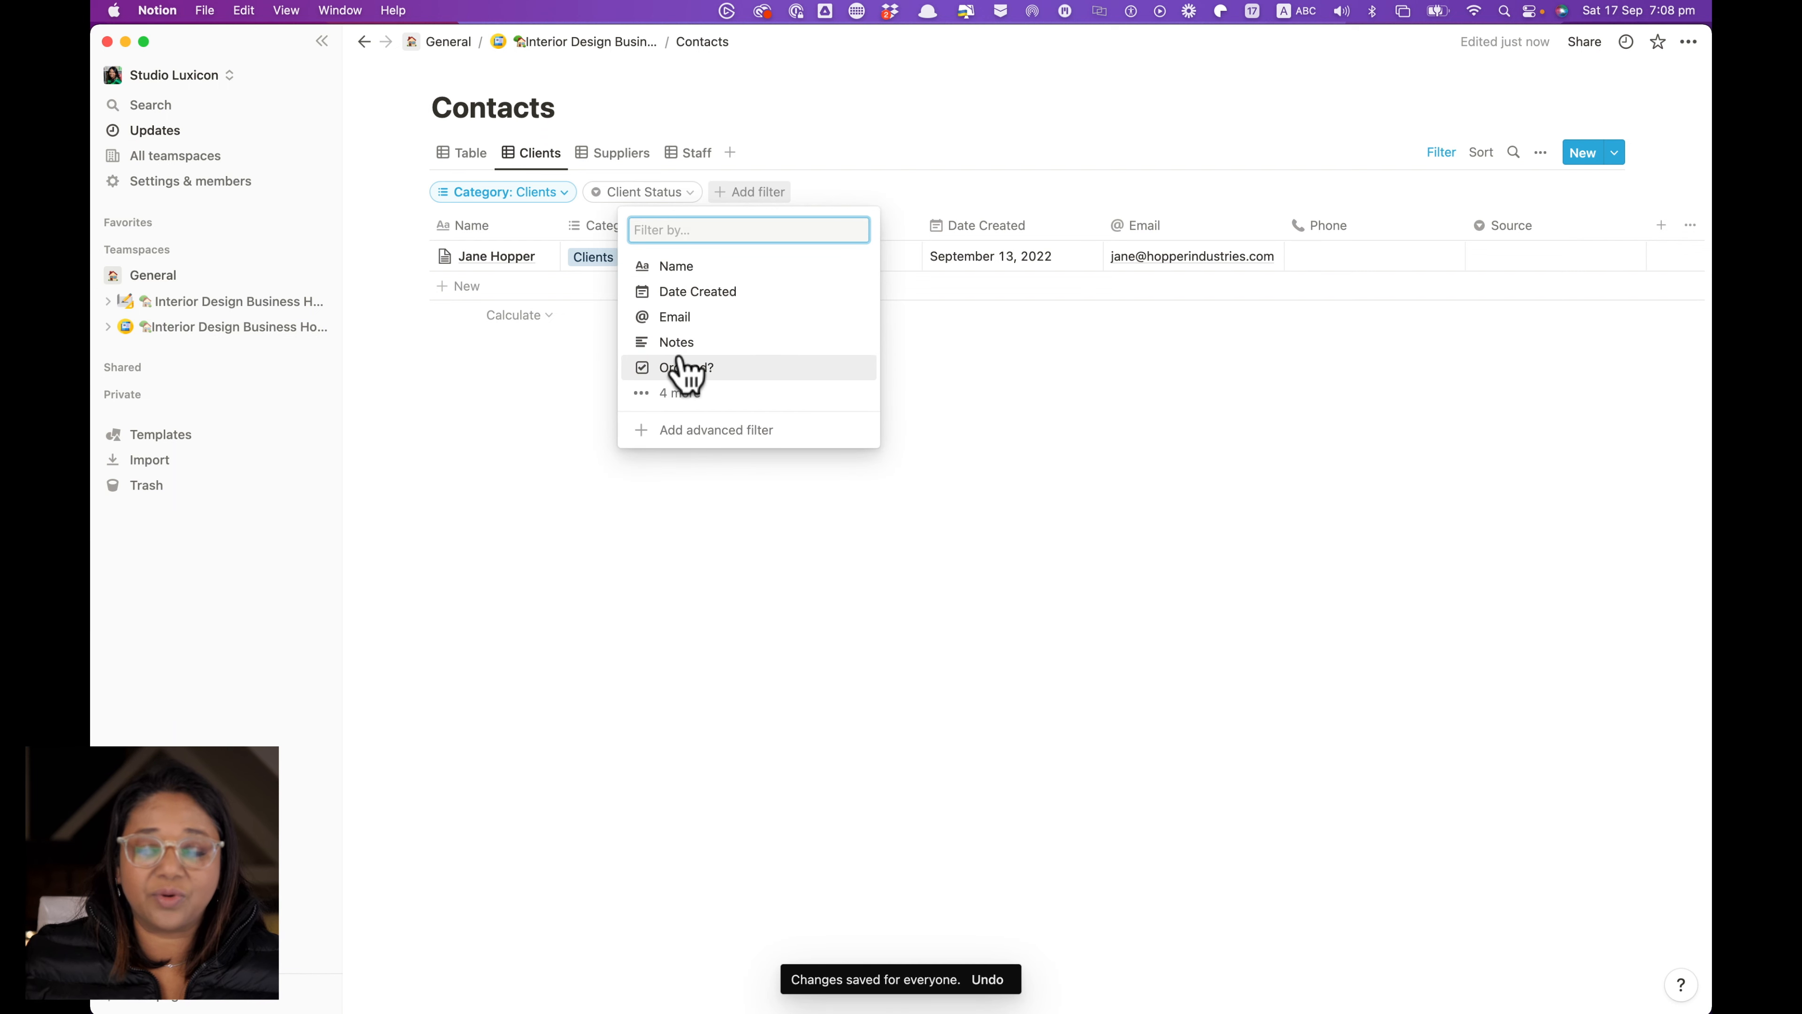
pyautogui.click(708, 295)
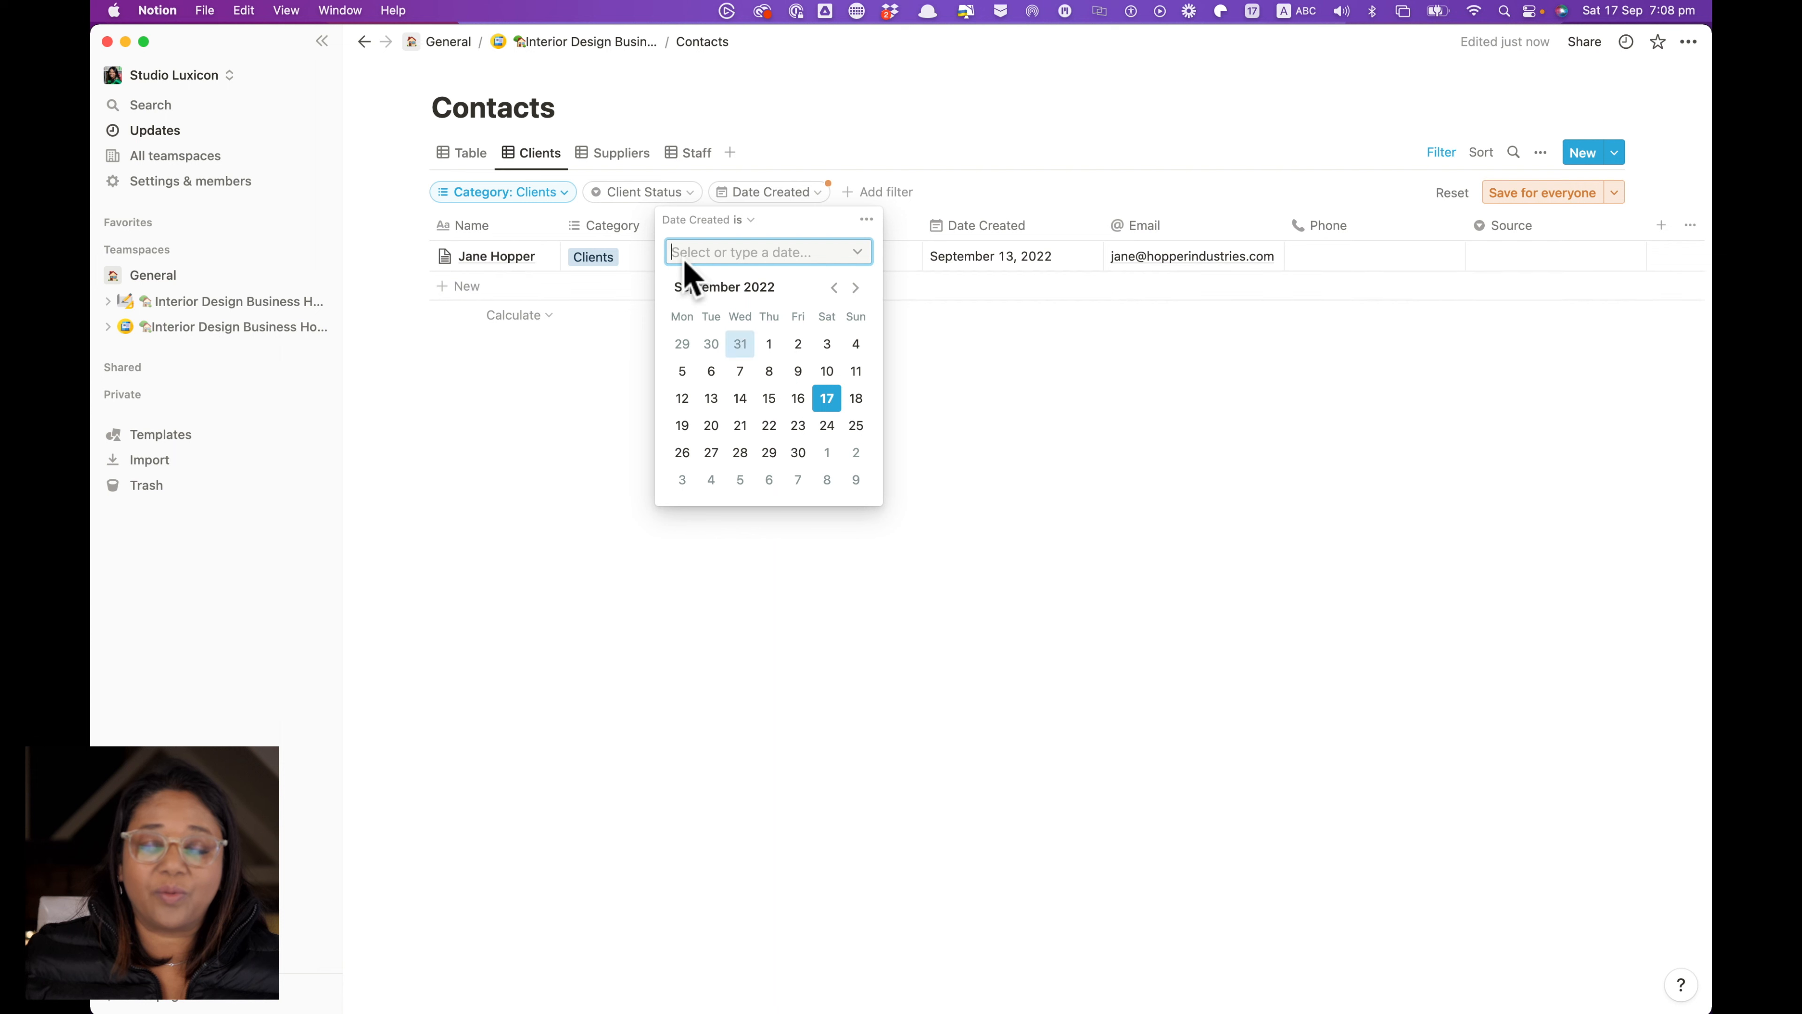
pyautogui.click(821, 208)
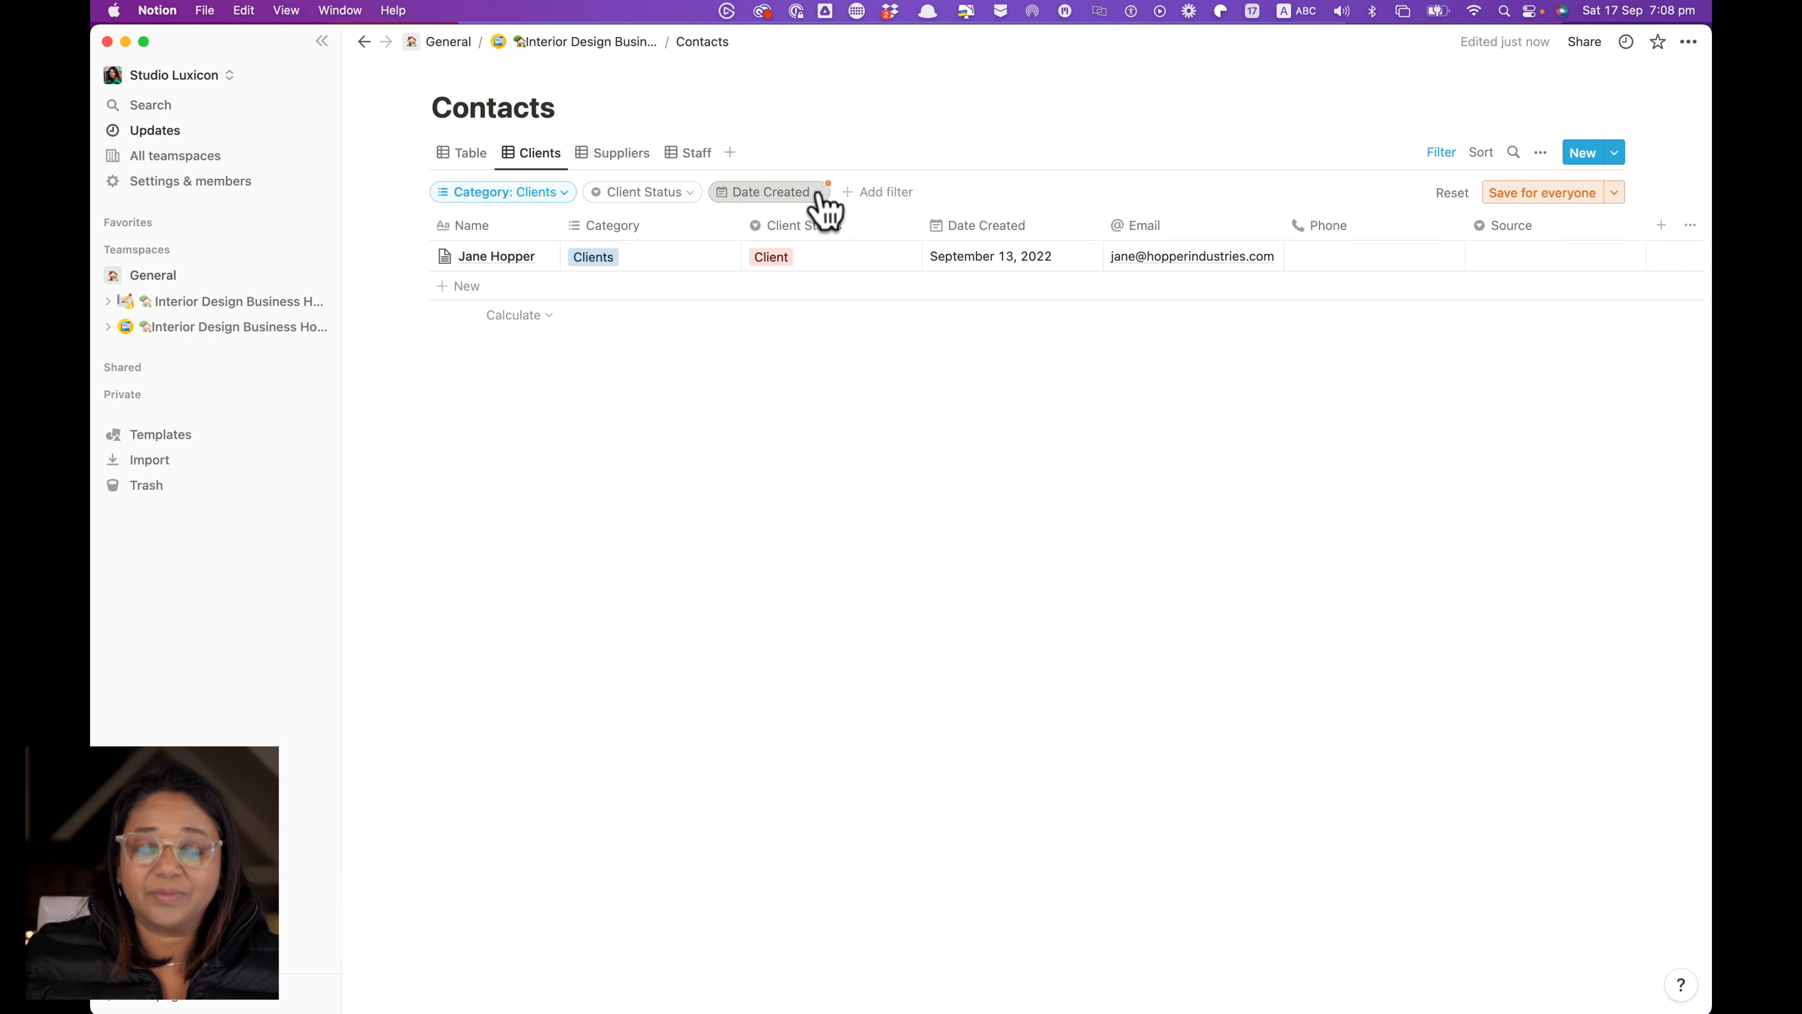
pyautogui.click(819, 201)
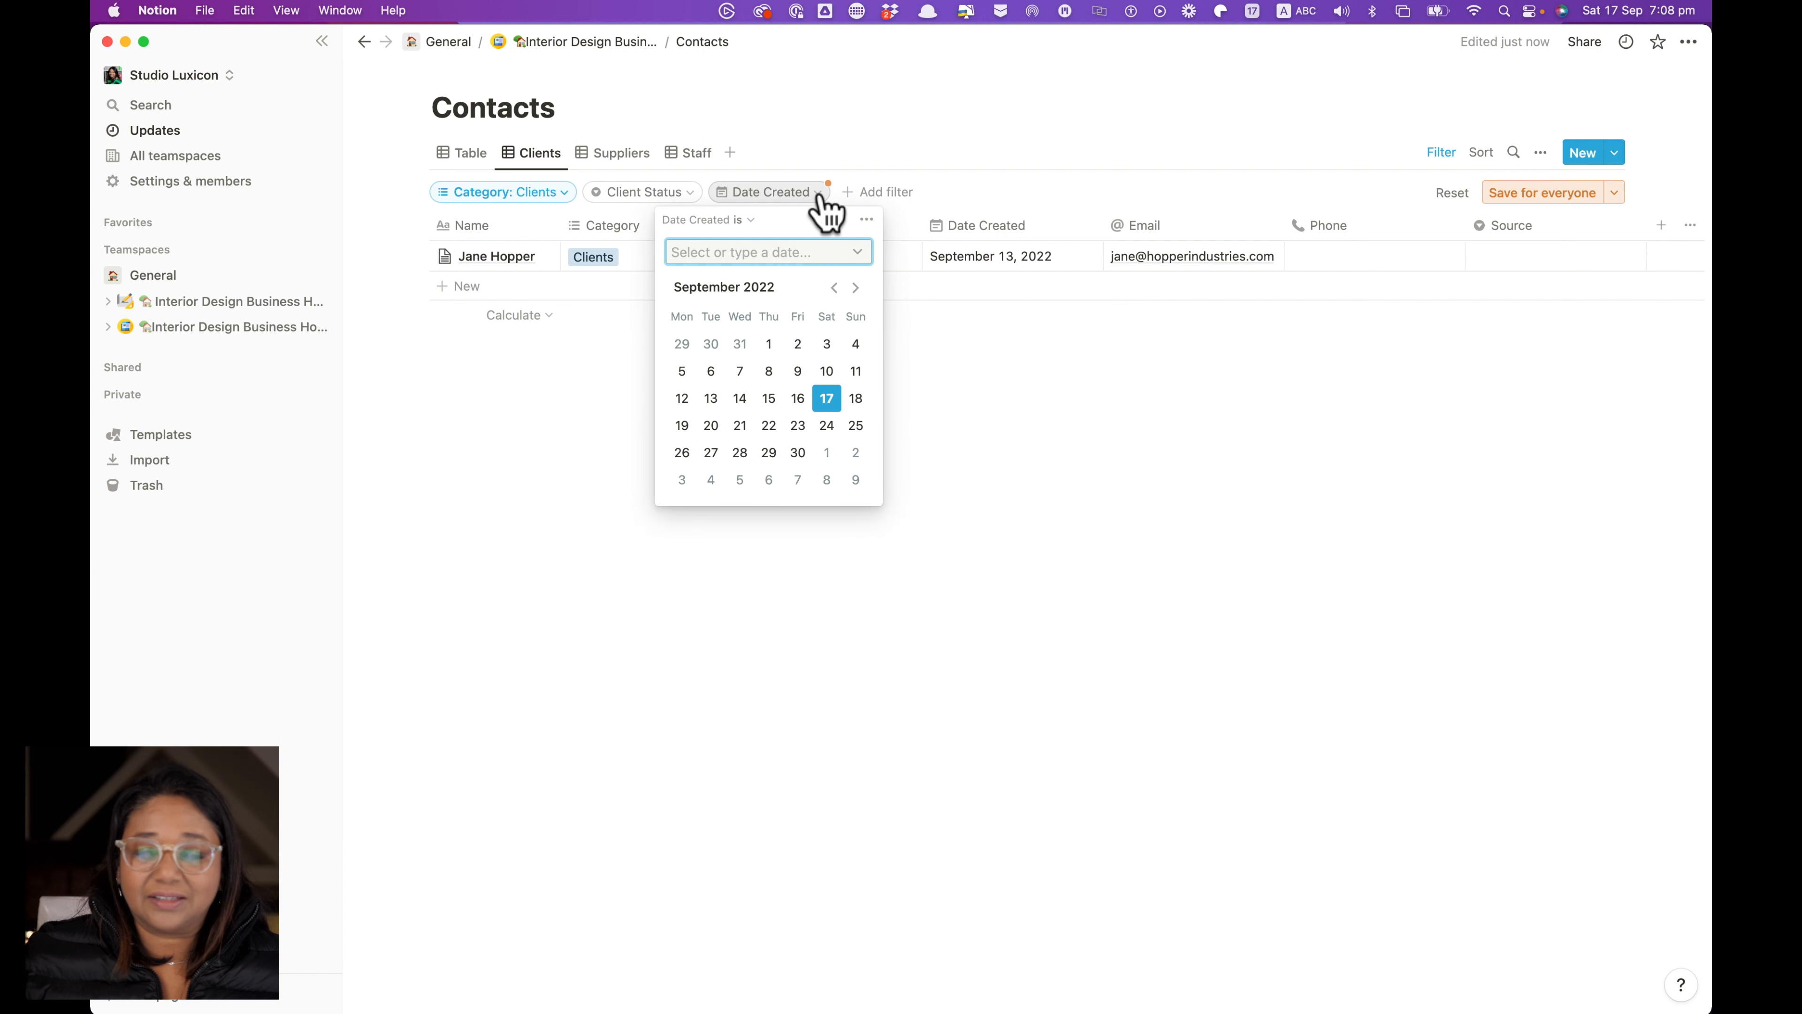
pyautogui.click(866, 221)
pyautogui.click(918, 229)
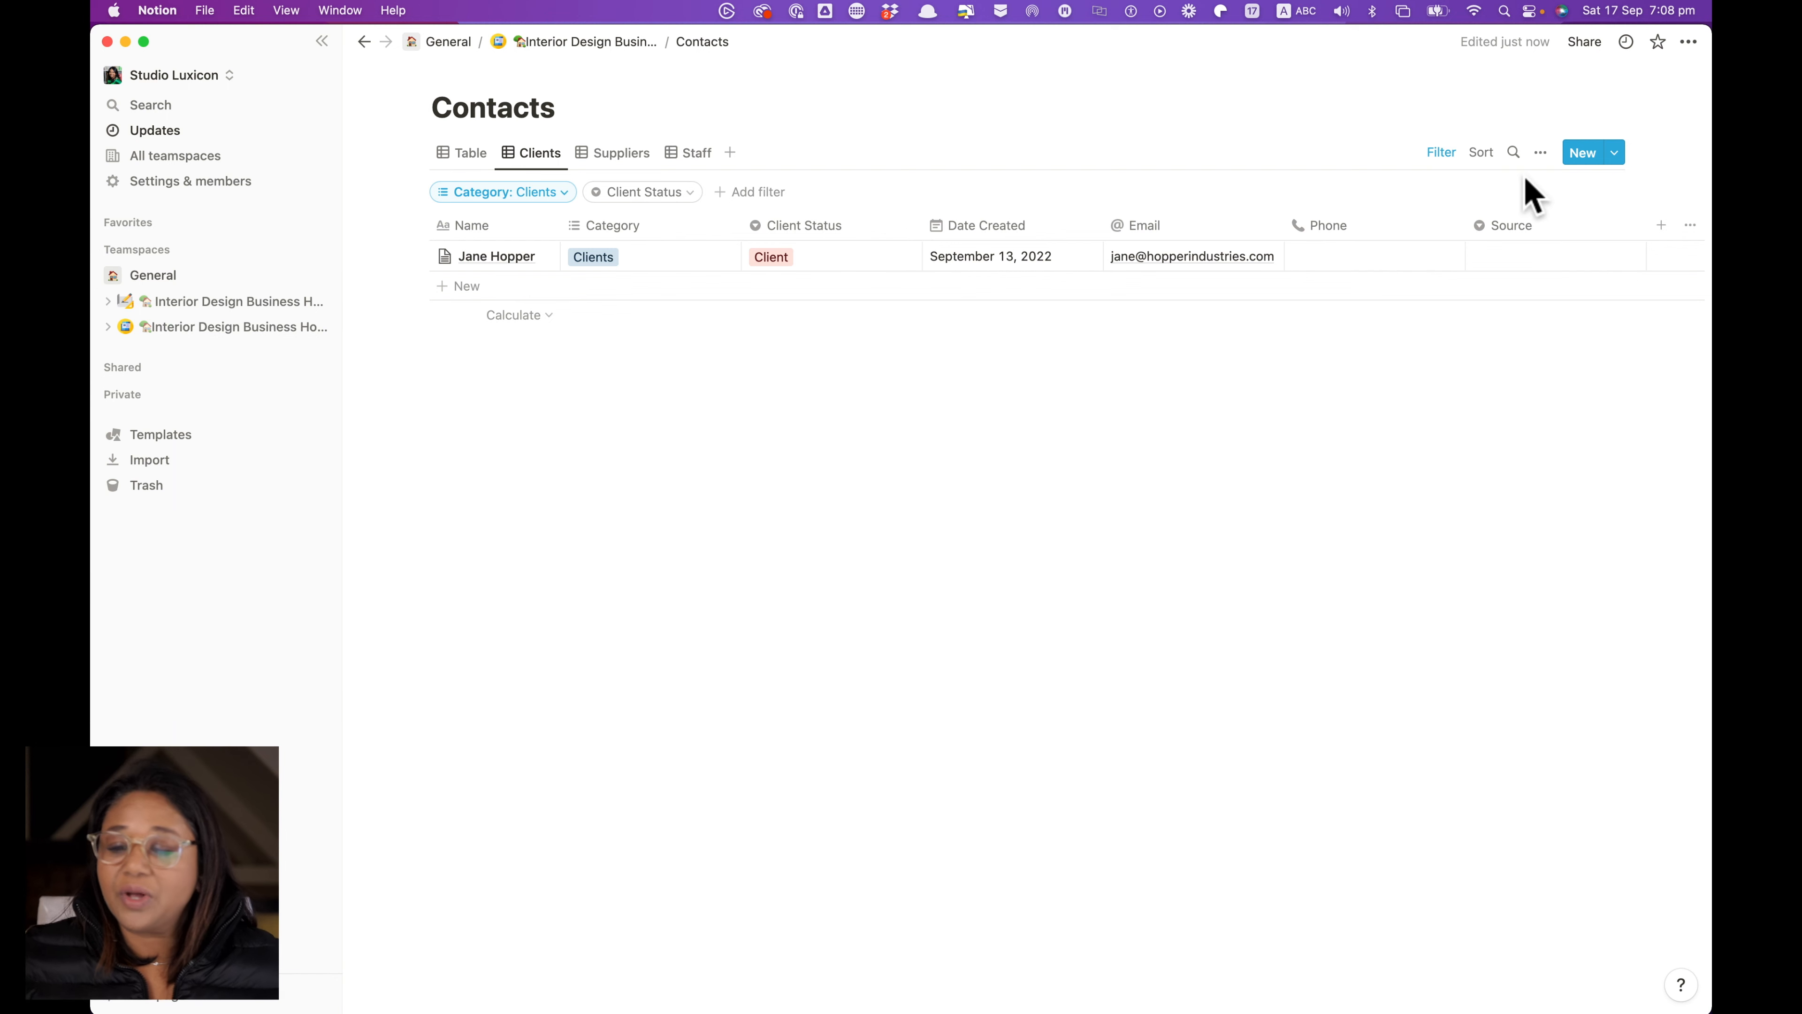
# Check which properties the Clients view shows, then switch to the Suppliers view
pyautogui.click(1541, 154)
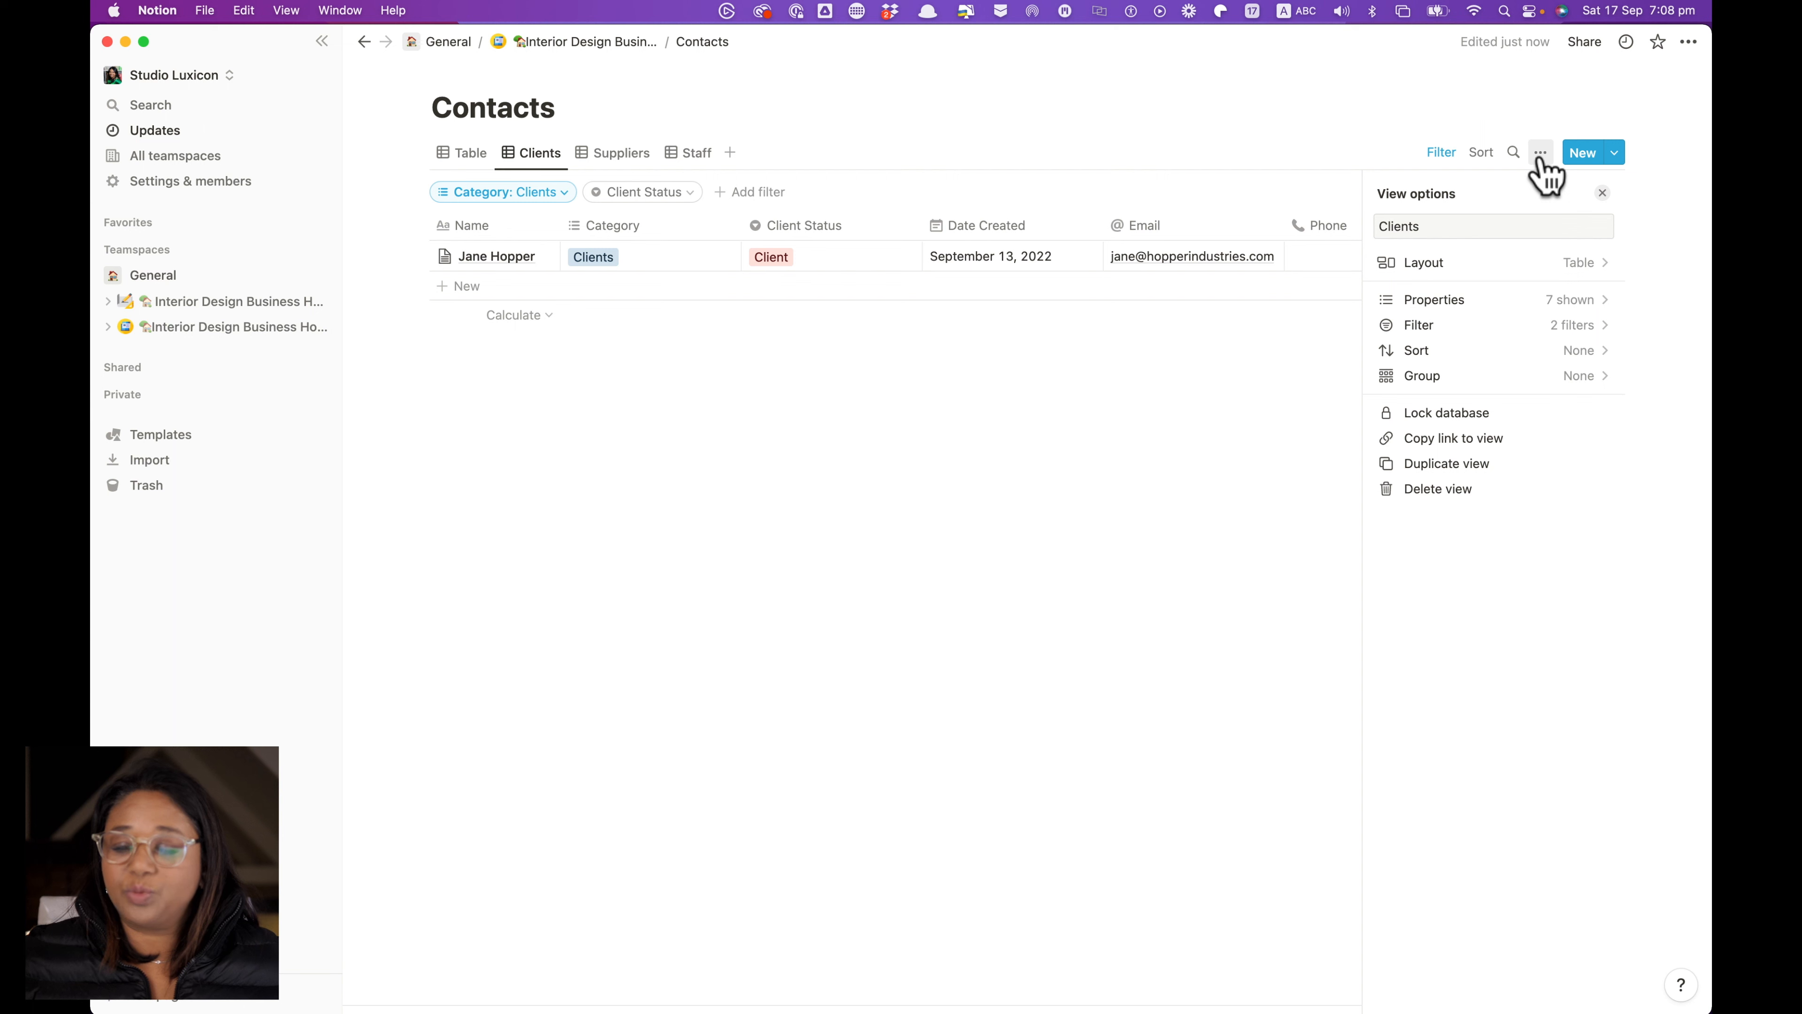
pyautogui.click(1440, 299)
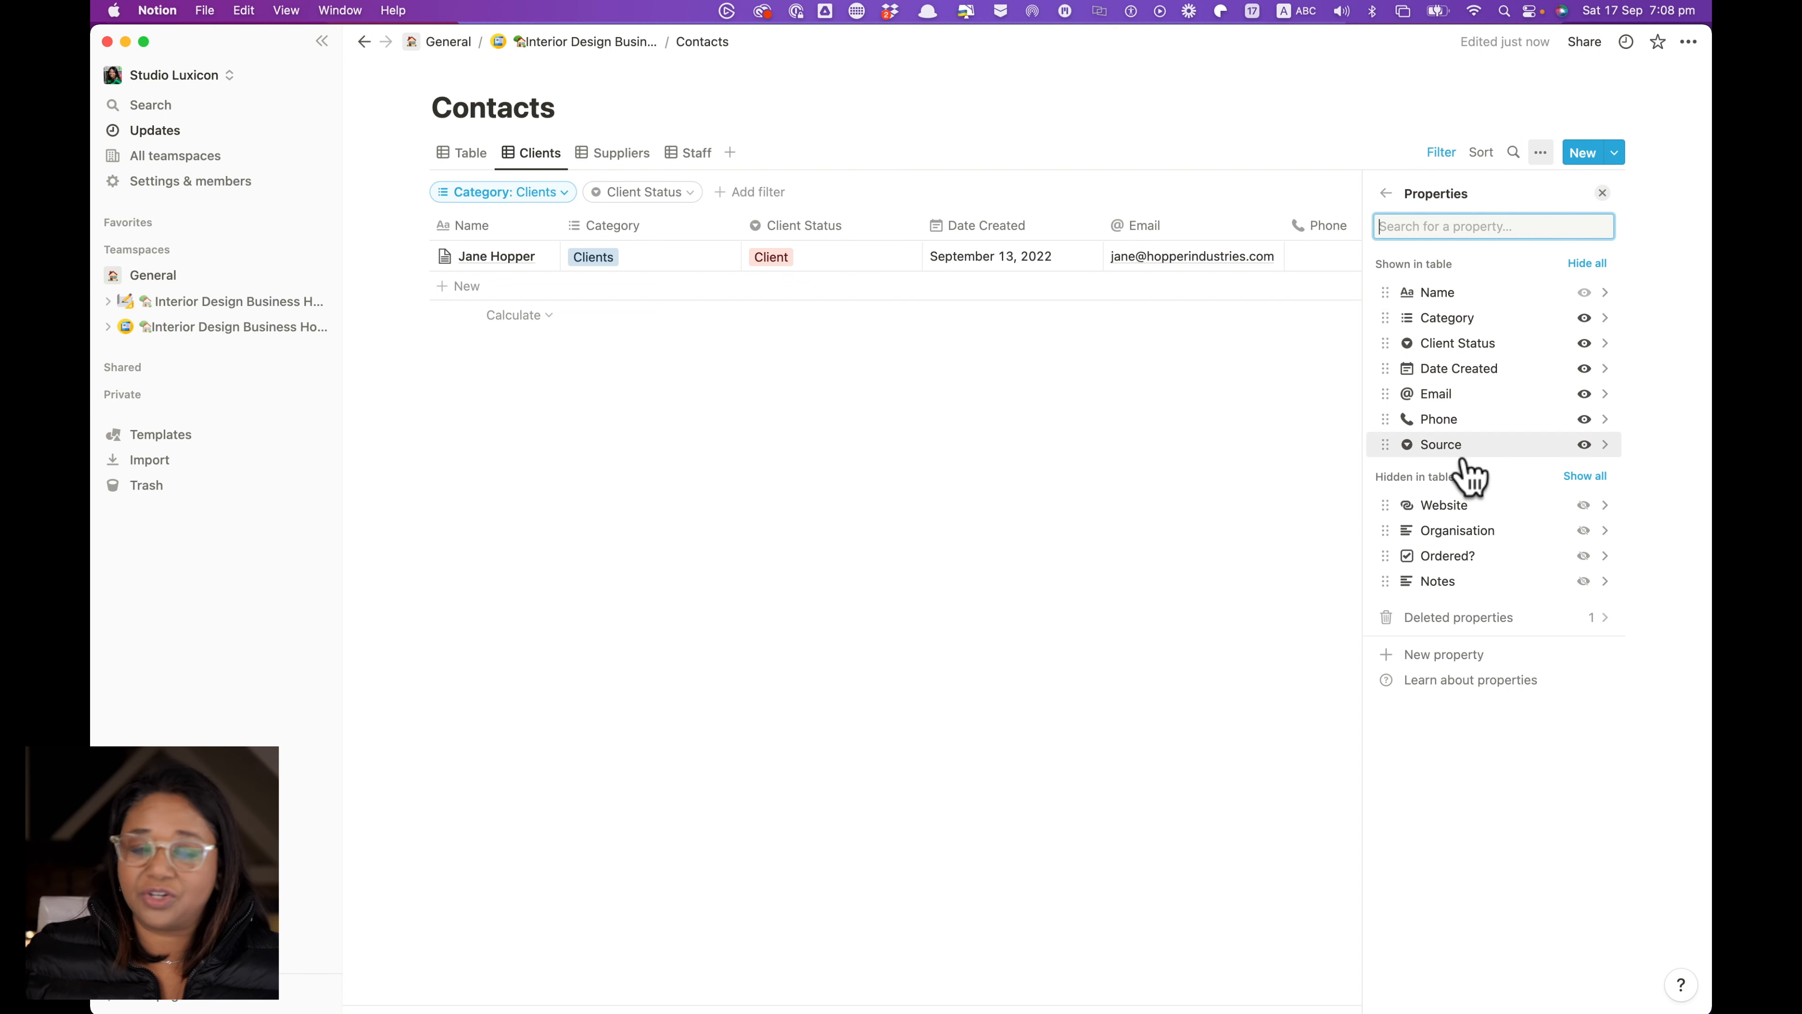
pyautogui.click(933, 561)
pyautogui.click(927, 549)
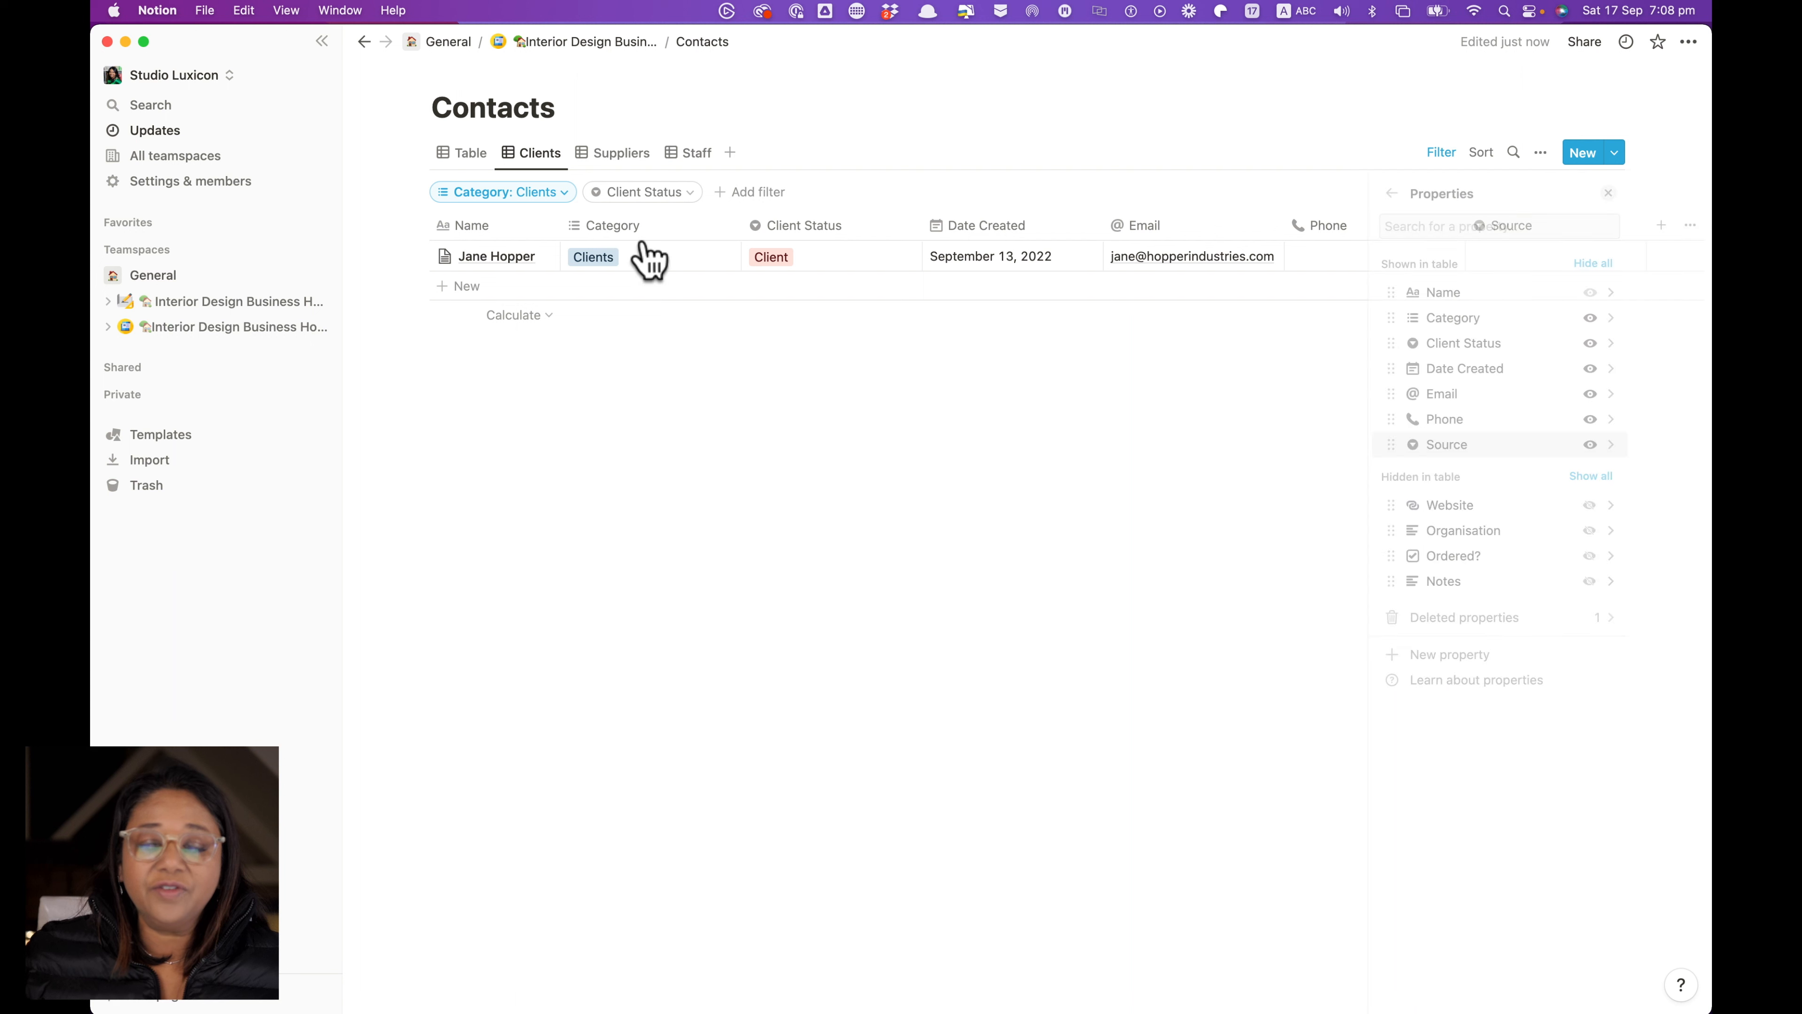
pyautogui.click(619, 153)
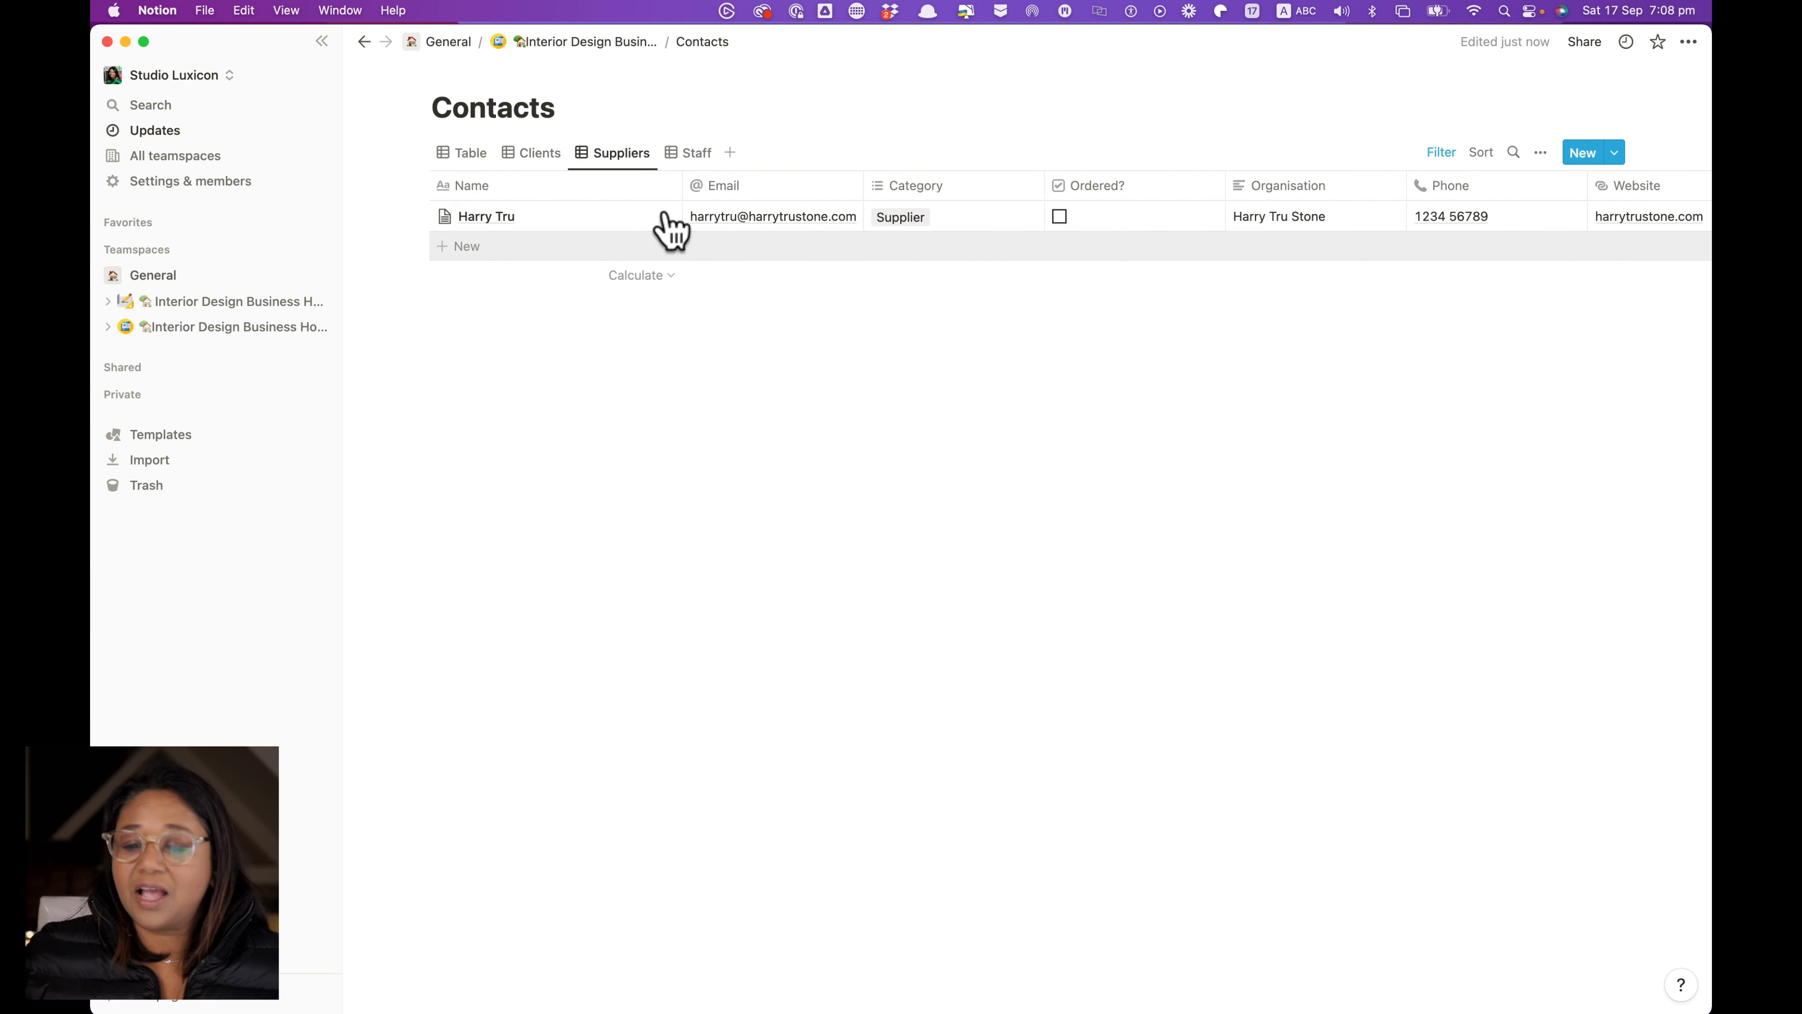
# Filter the Suppliers view to Ordered? Unchecked and save the filter for everyone
pyautogui.click(1456, 157)
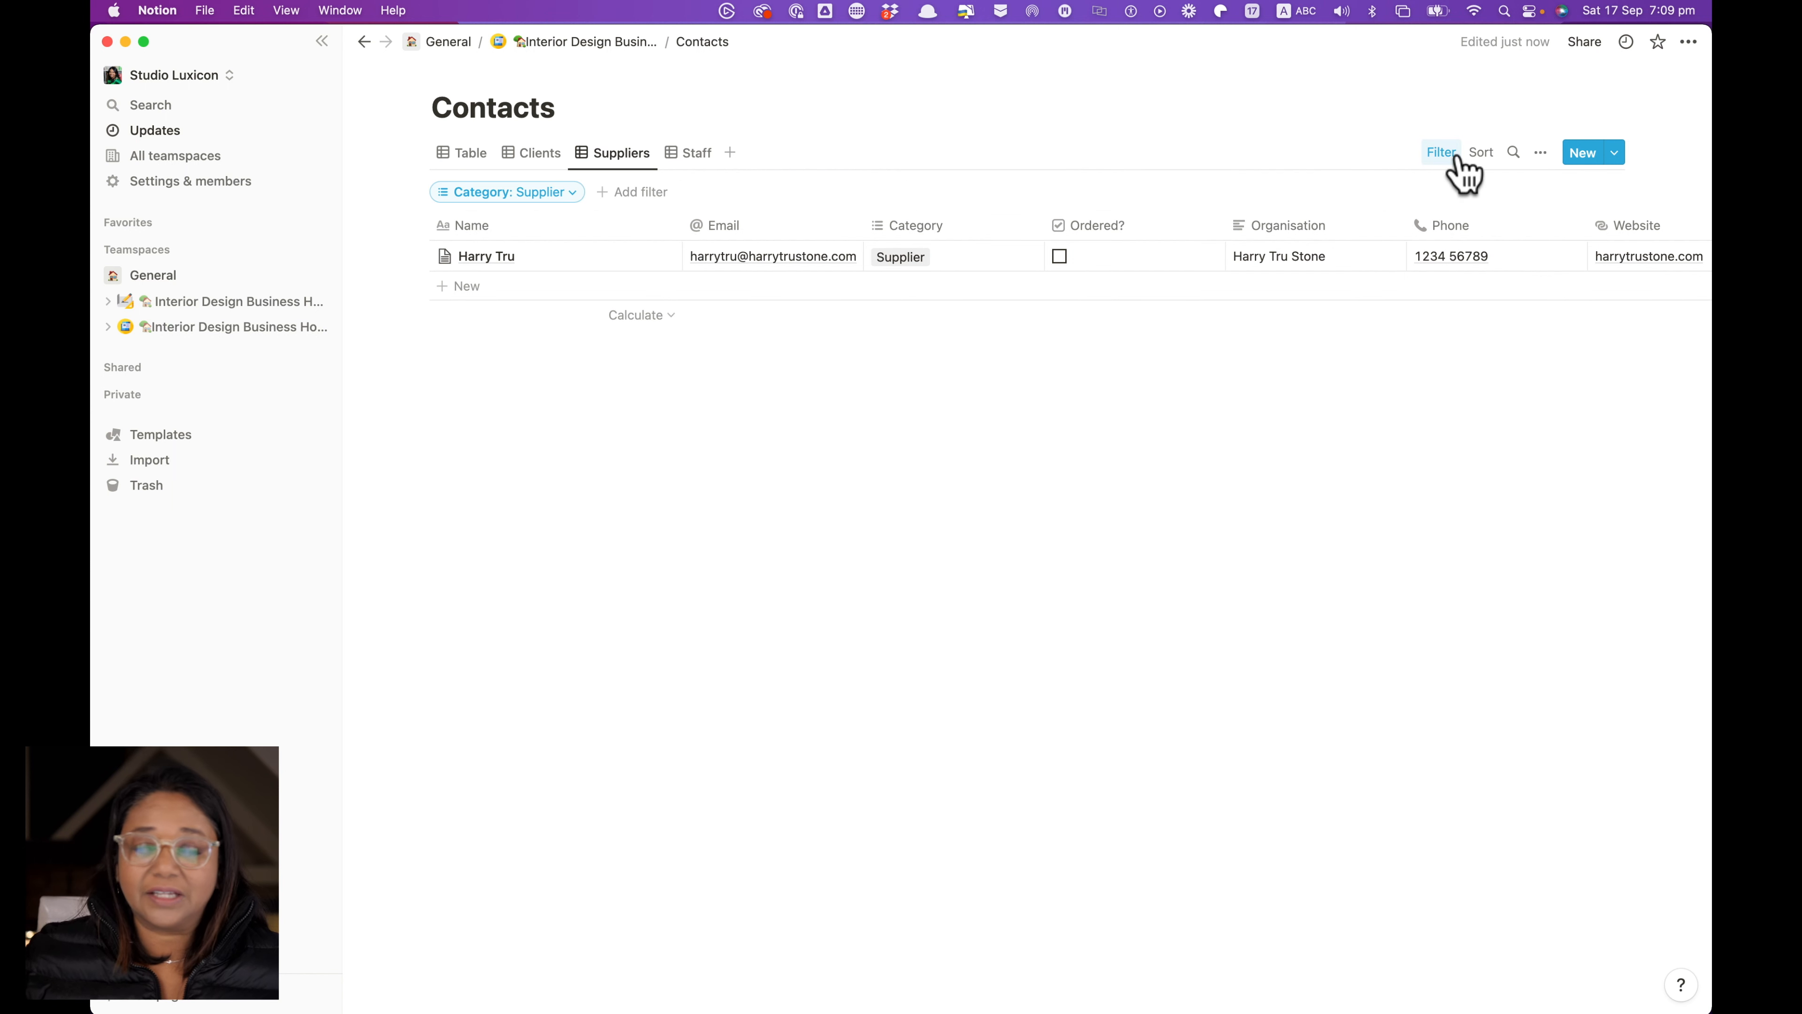
pyautogui.click(627, 193)
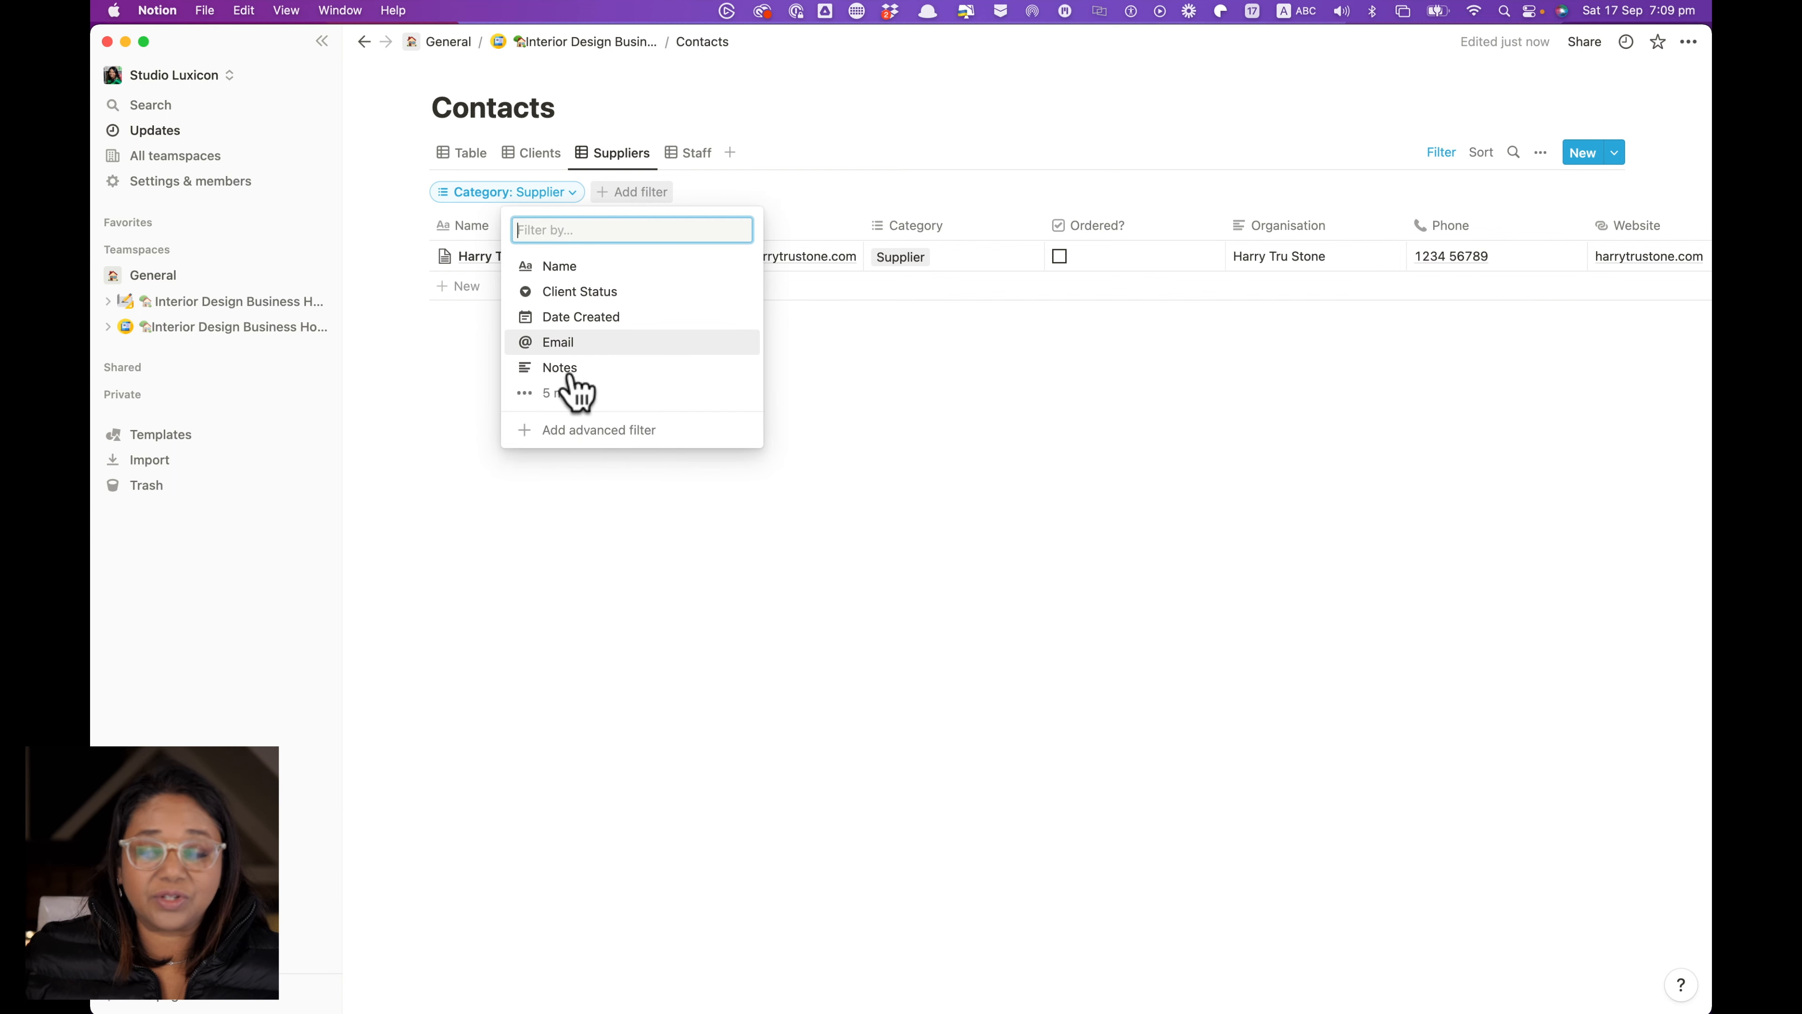
pyautogui.click(542, 402)
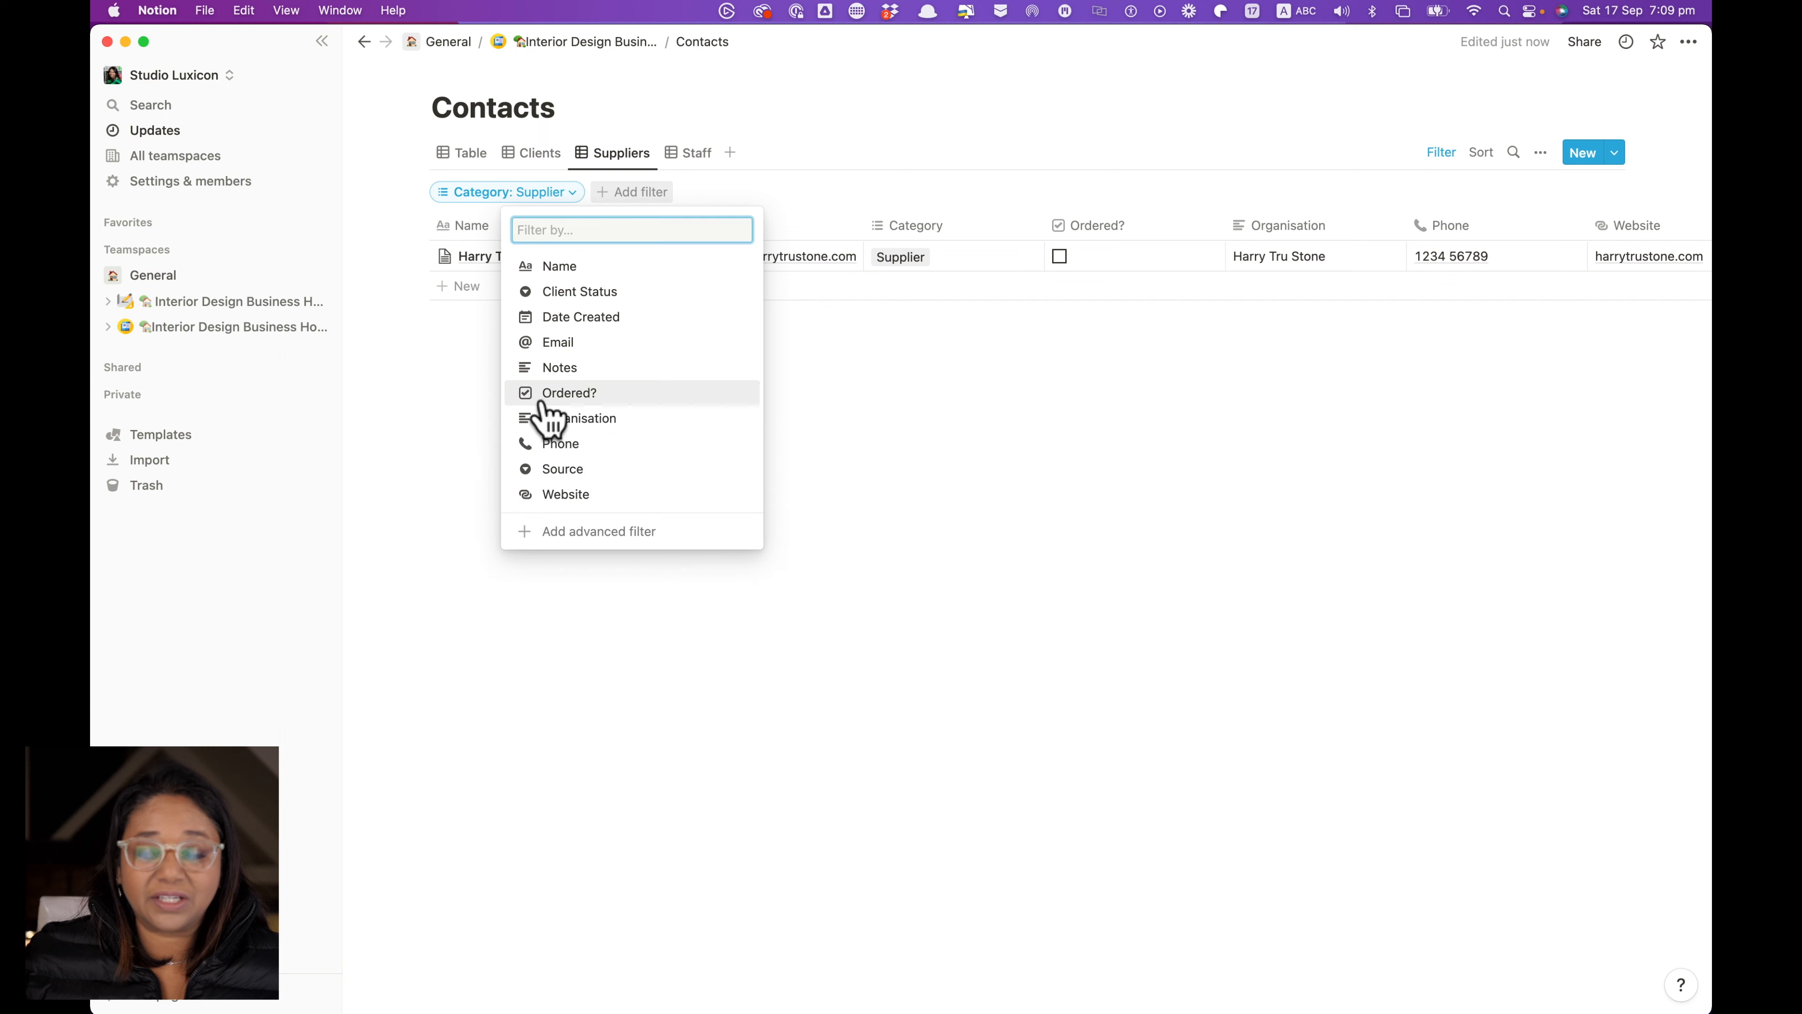
pyautogui.click(564, 393)
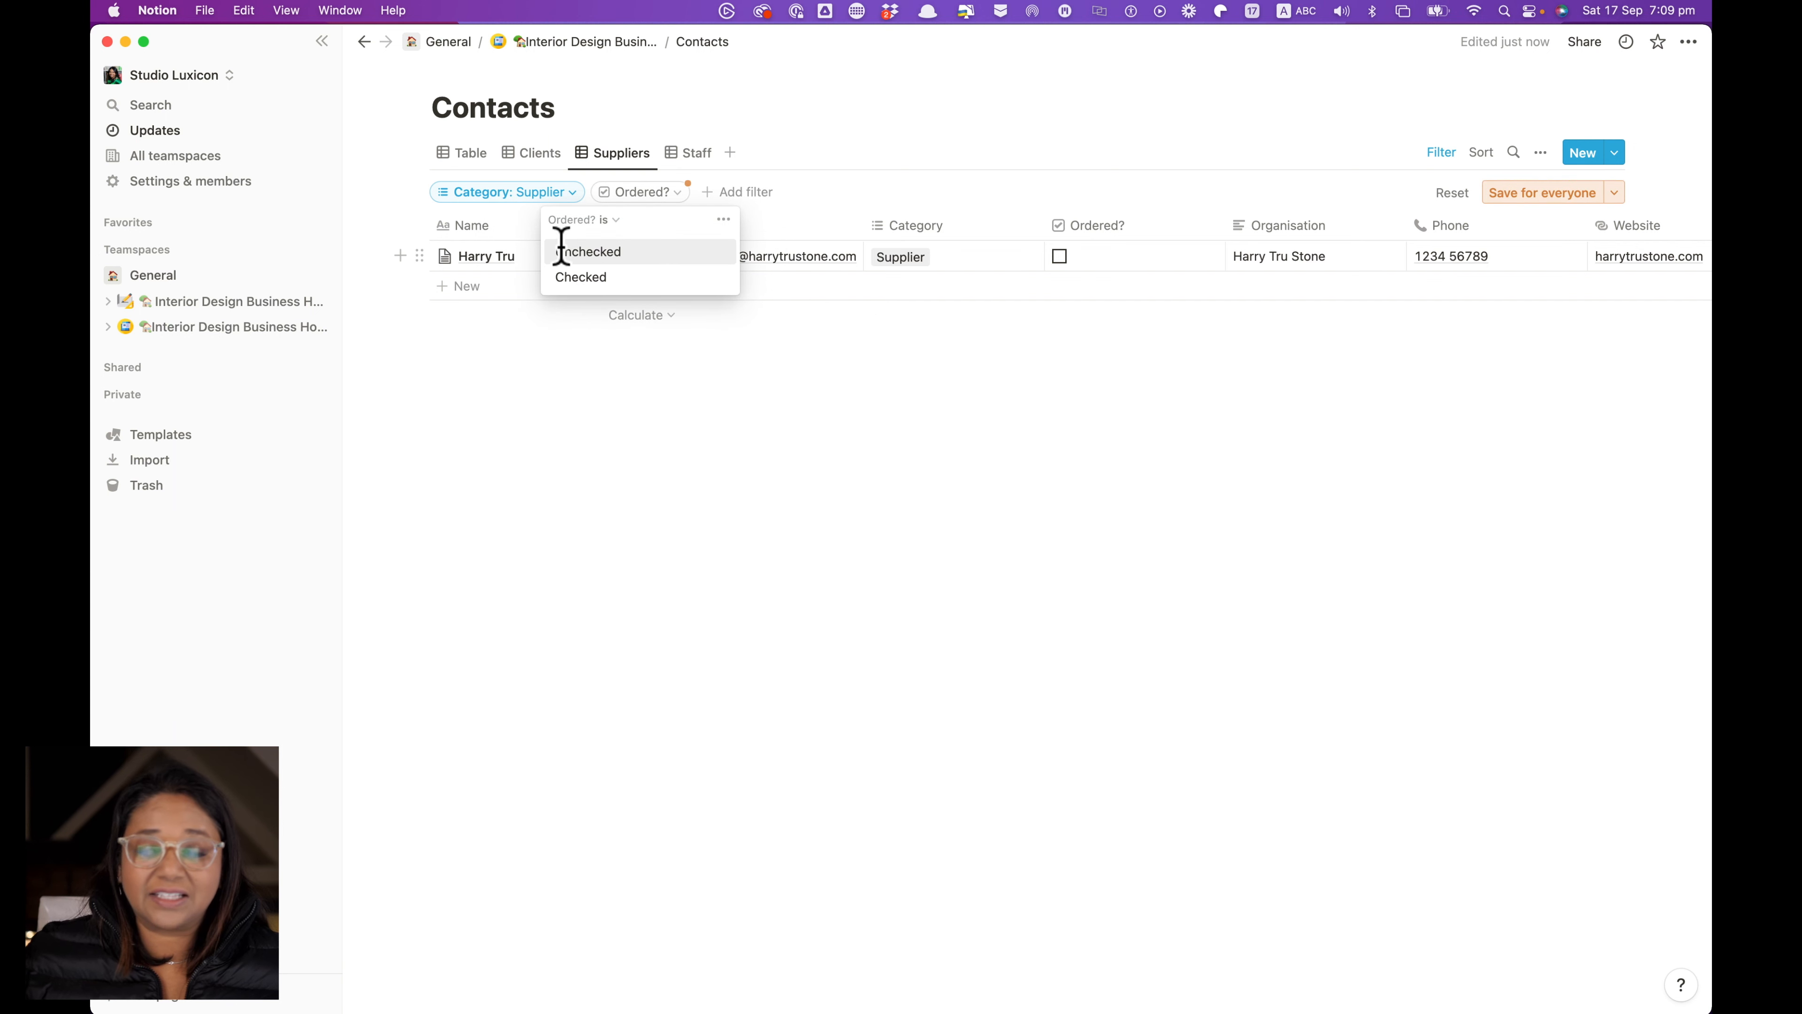
pyautogui.click(560, 251)
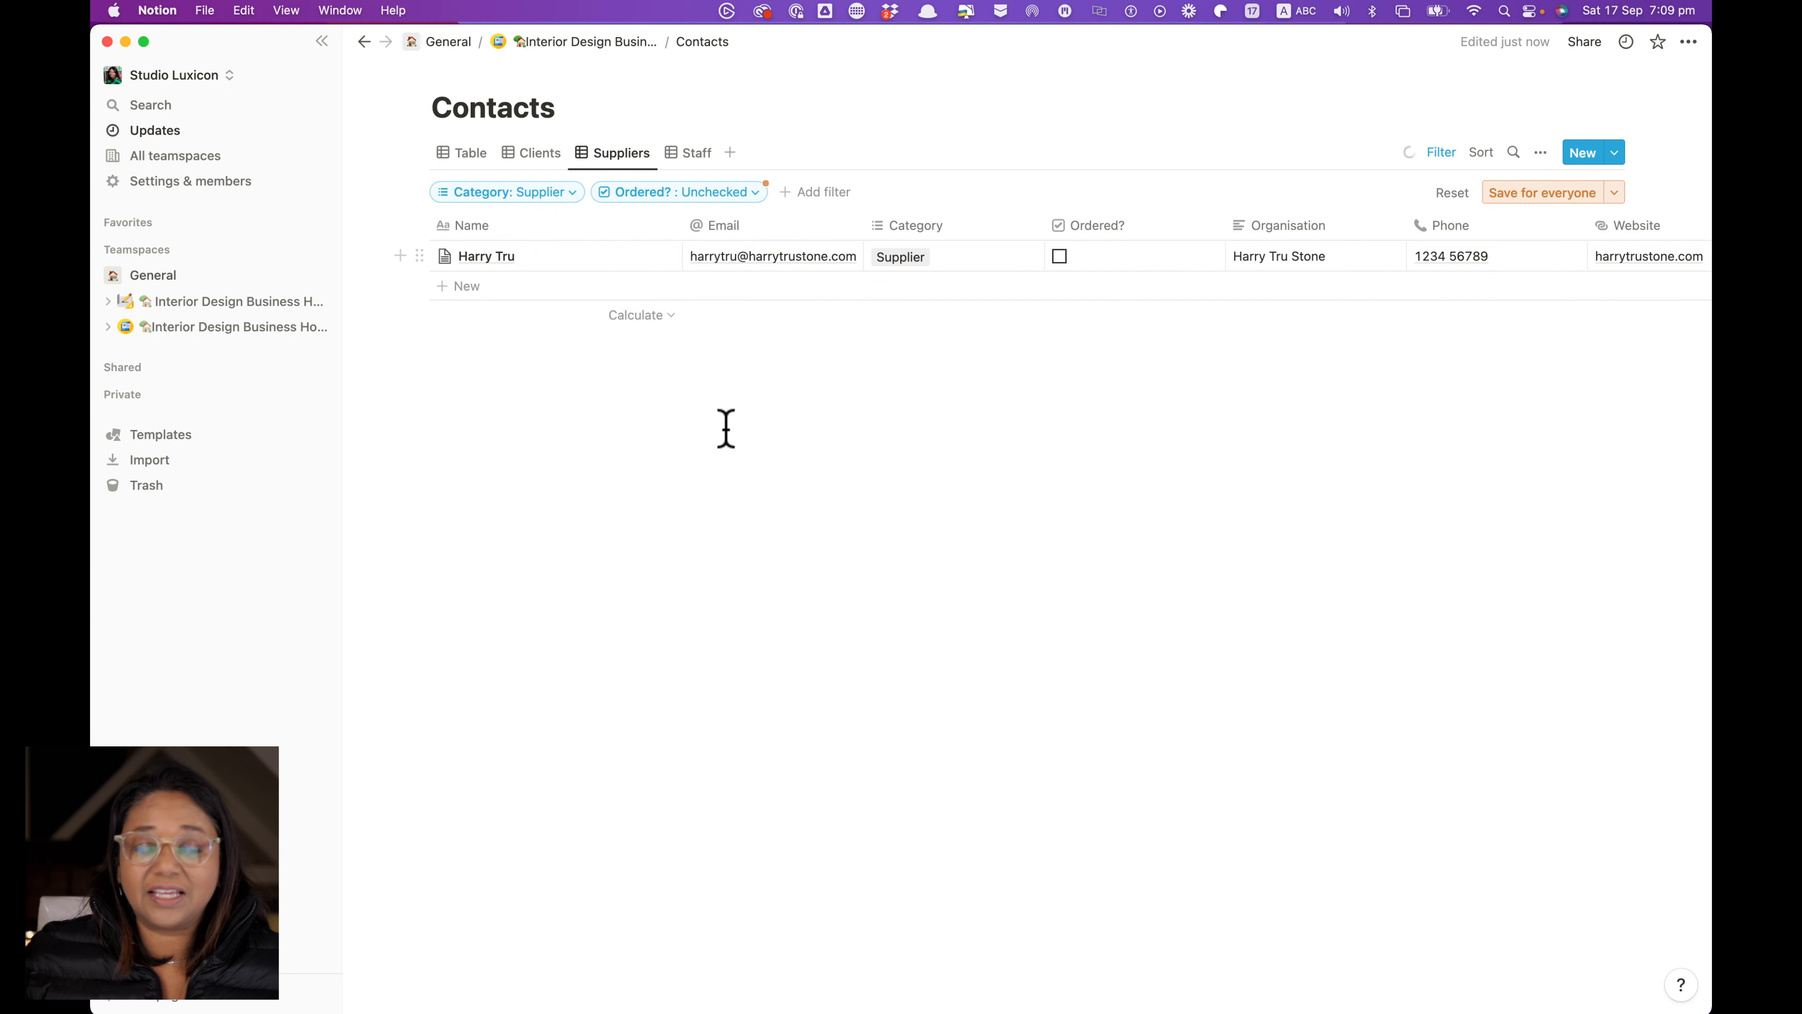
pyautogui.click(672, 193)
pyautogui.click(631, 278)
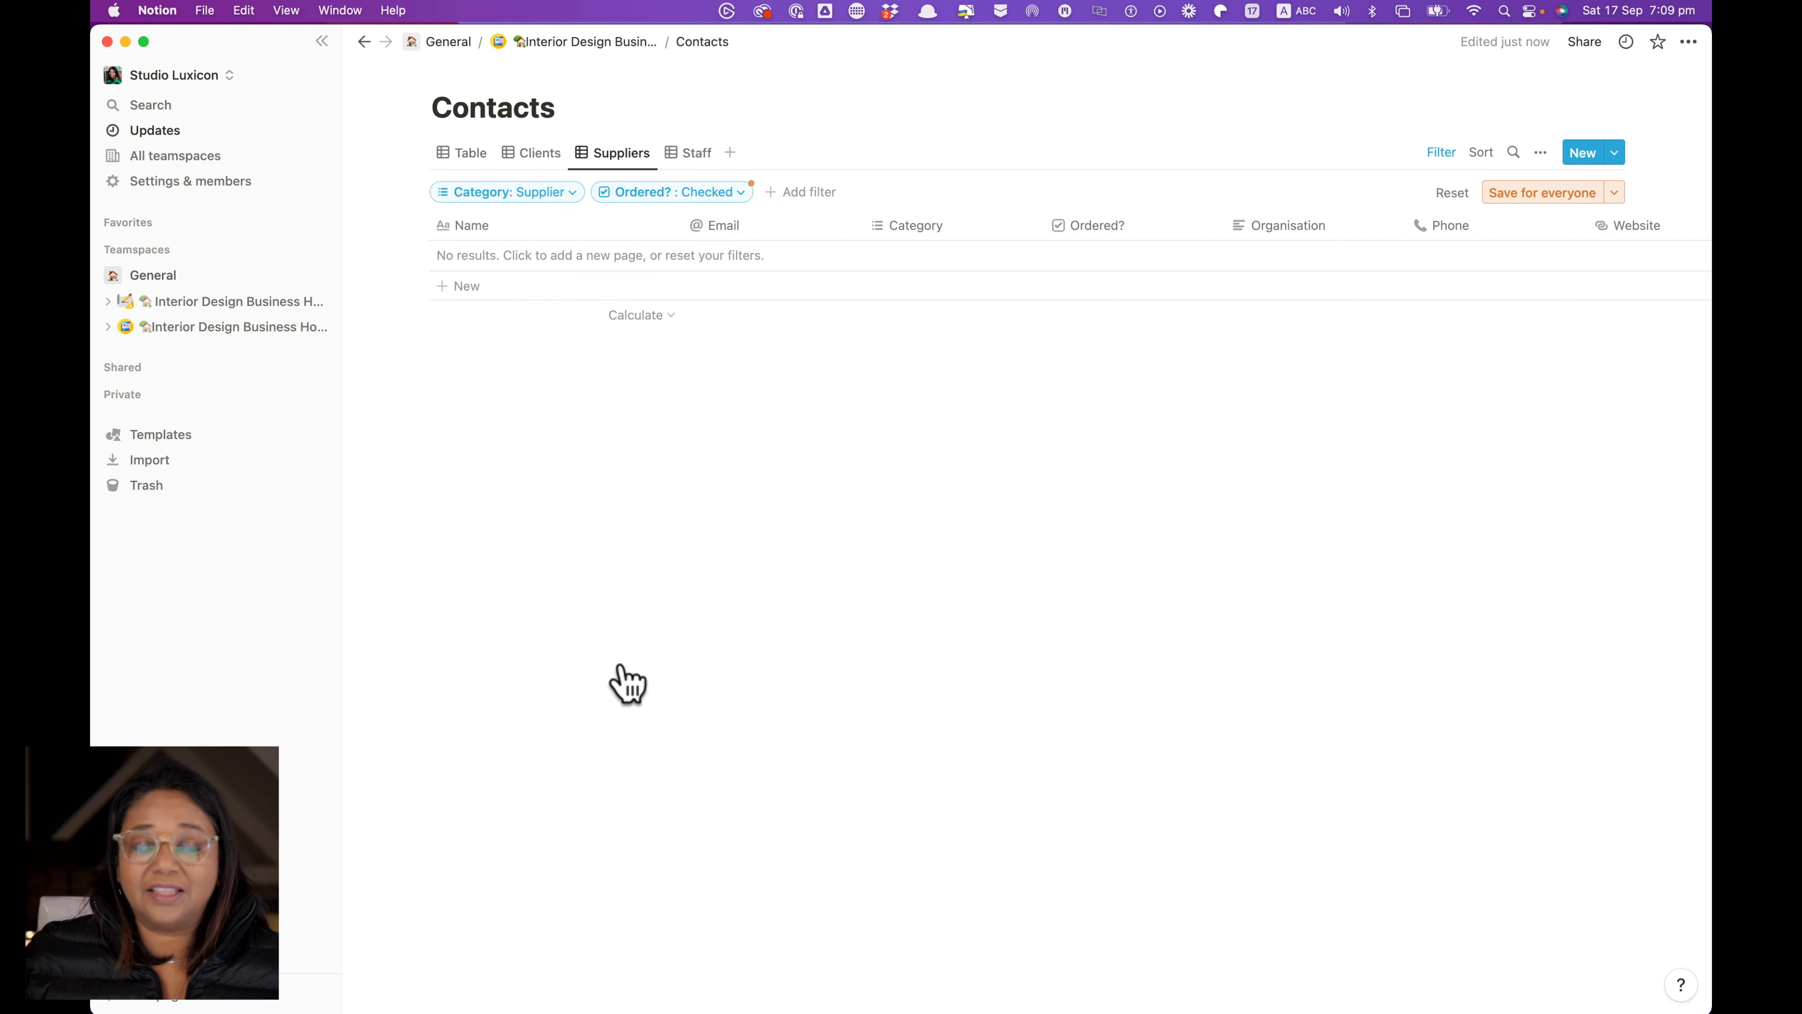
pyautogui.click(691, 195)
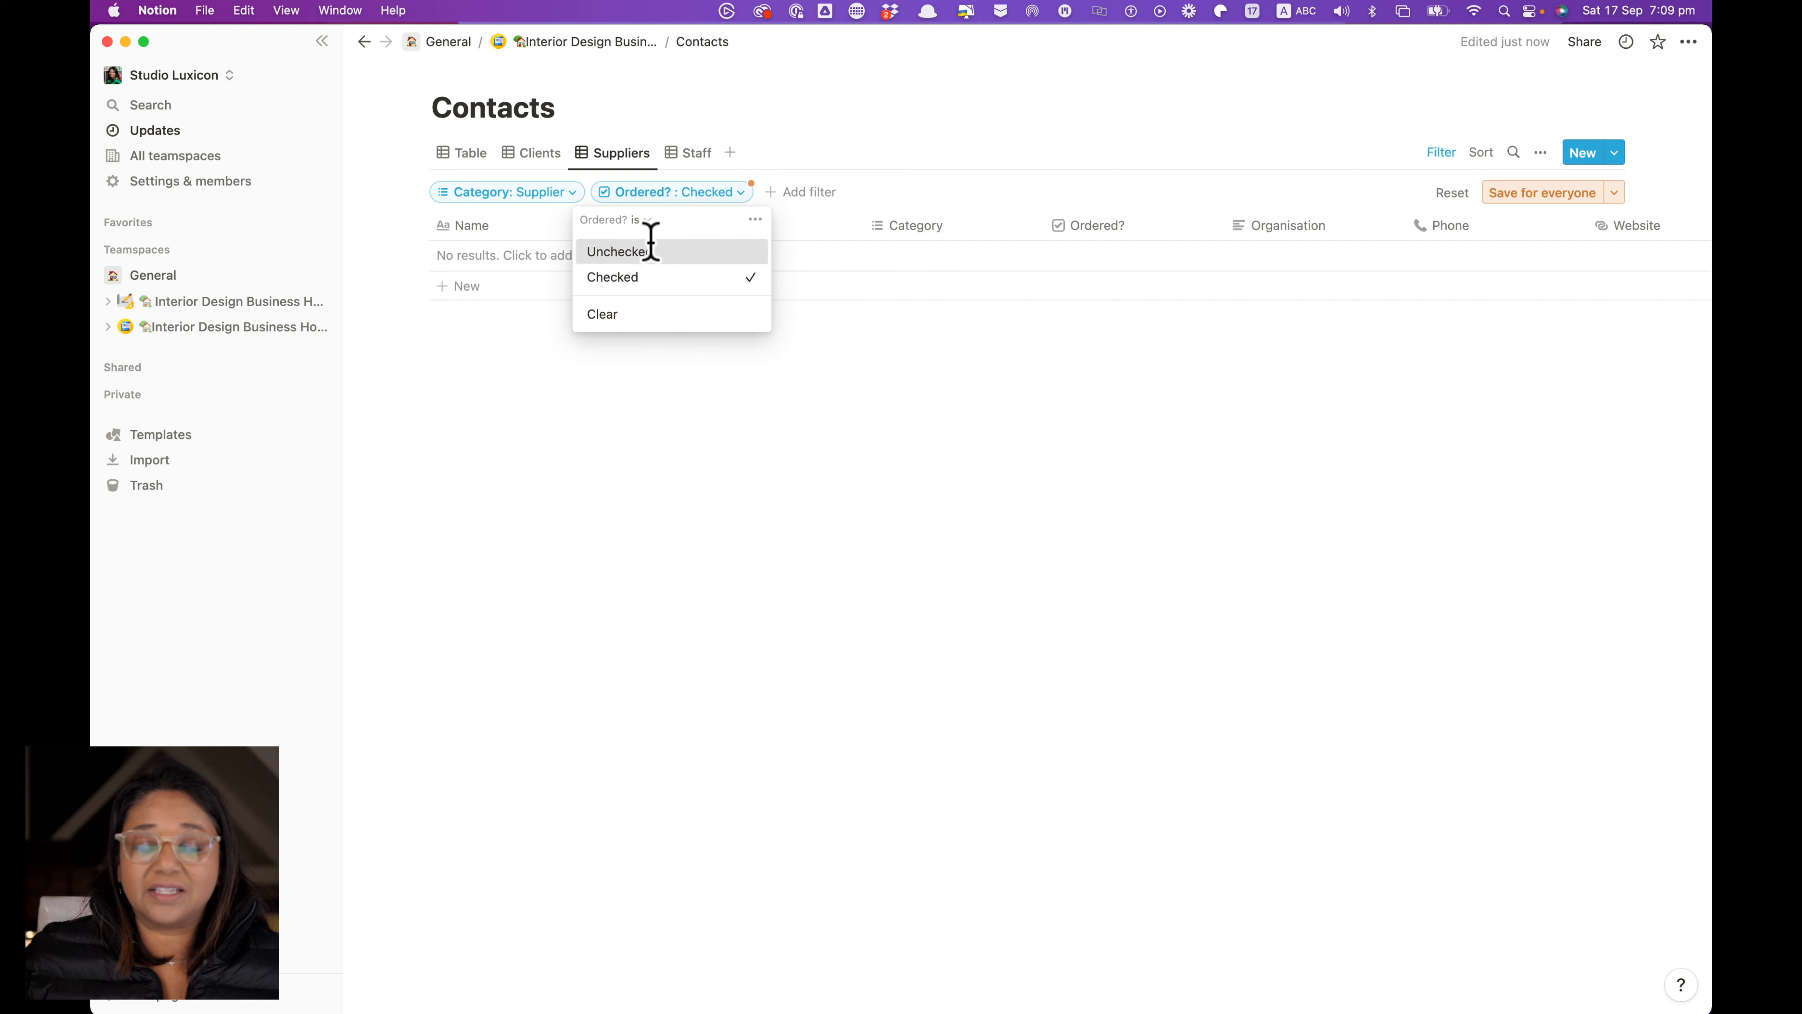
pyautogui.click(651, 249)
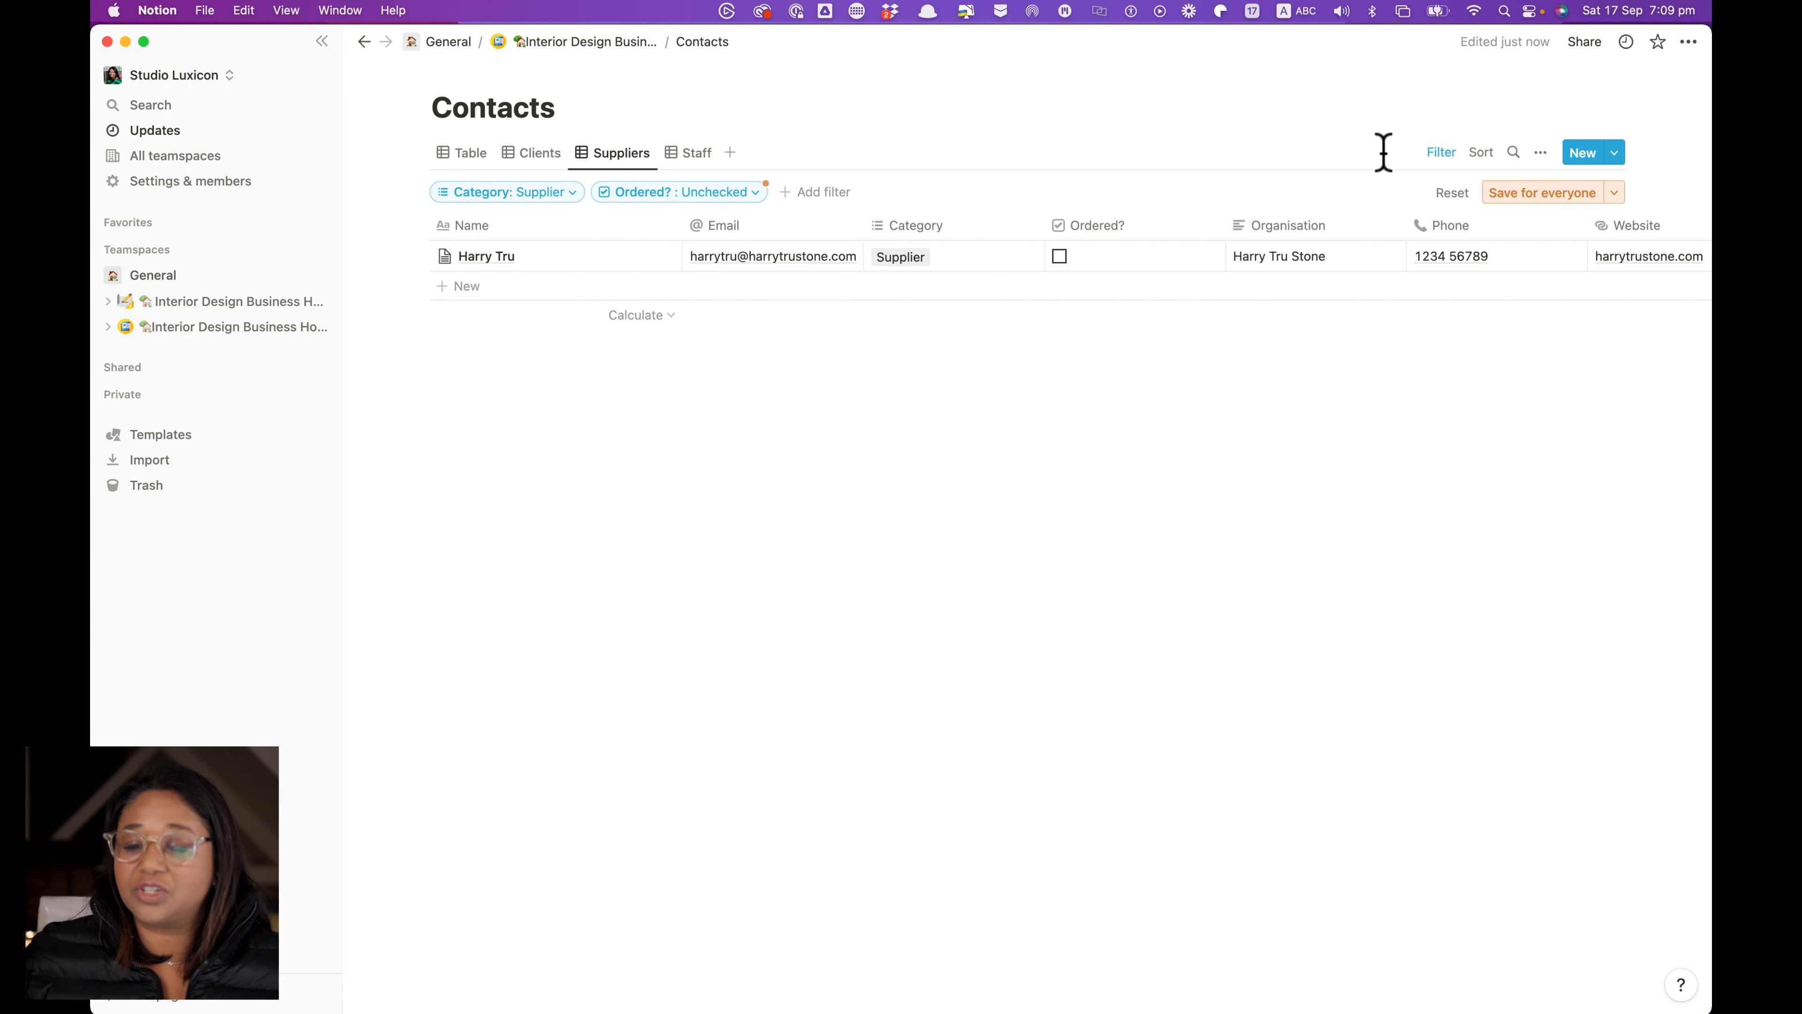
pyautogui.click(1540, 190)
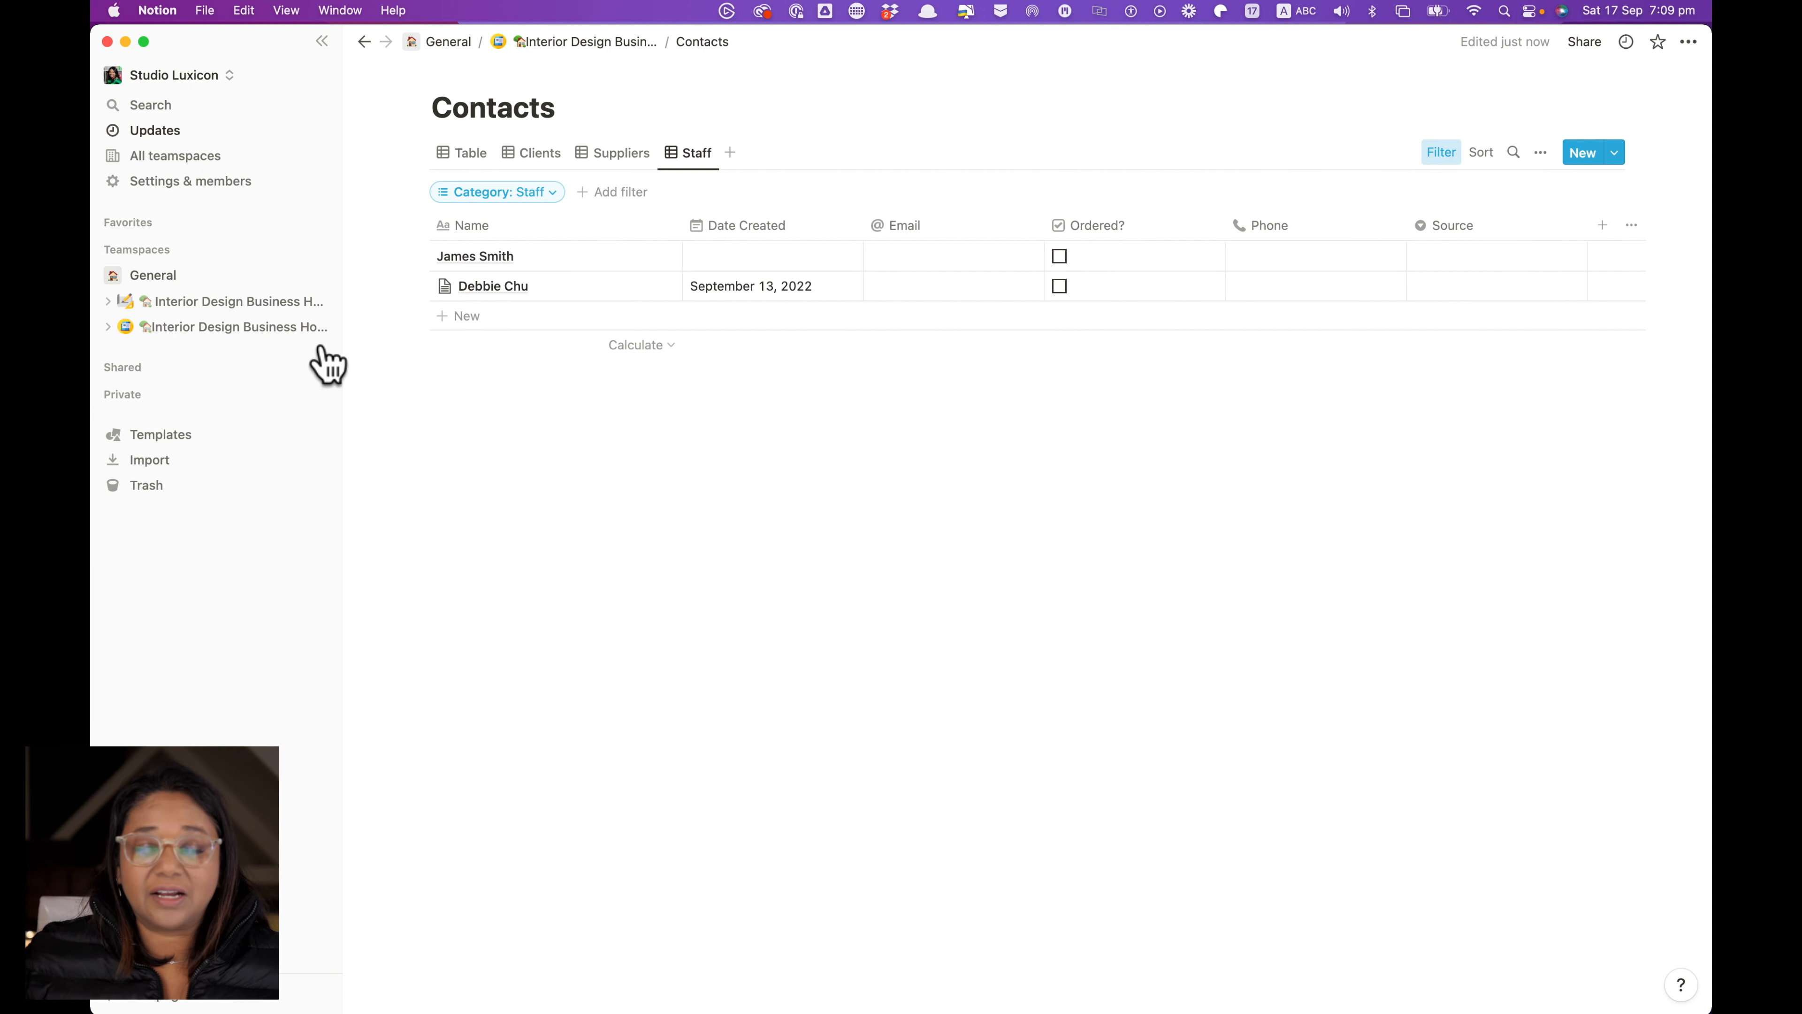
# Check the Staff view's Category filter, then add Agency as a new Source option
pyautogui.click(529, 195)
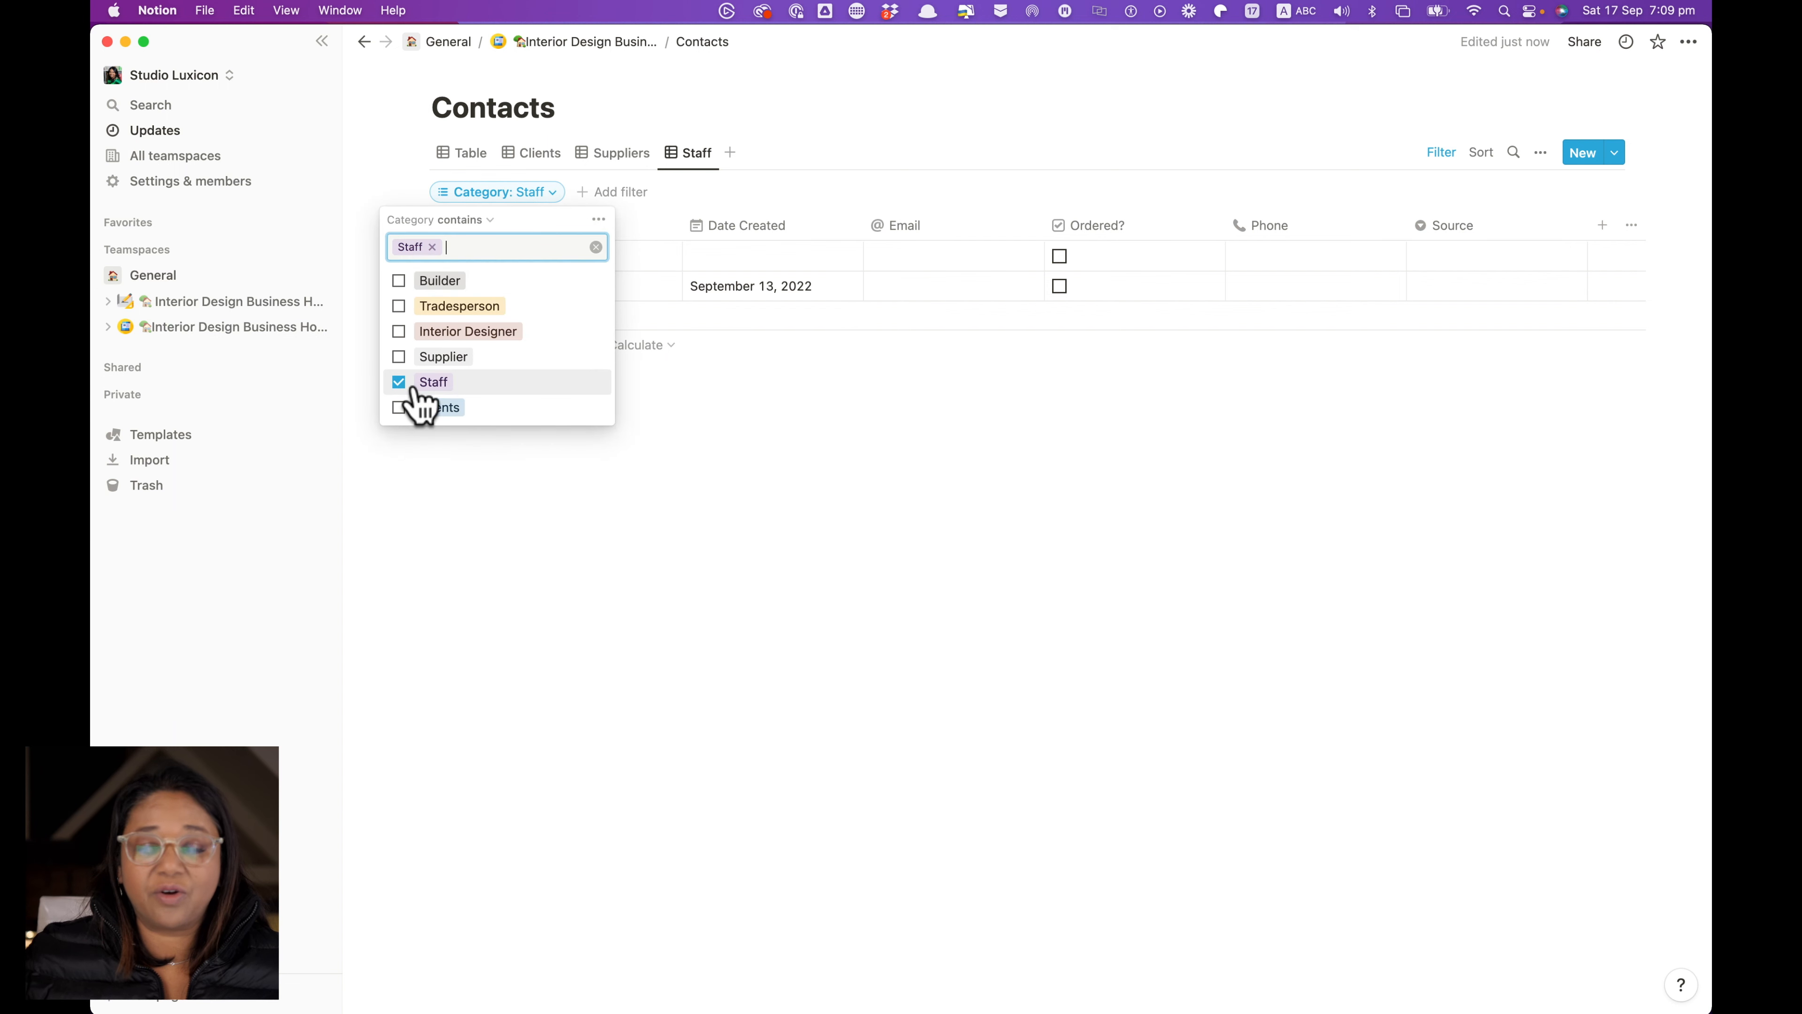
pyautogui.click(707, 188)
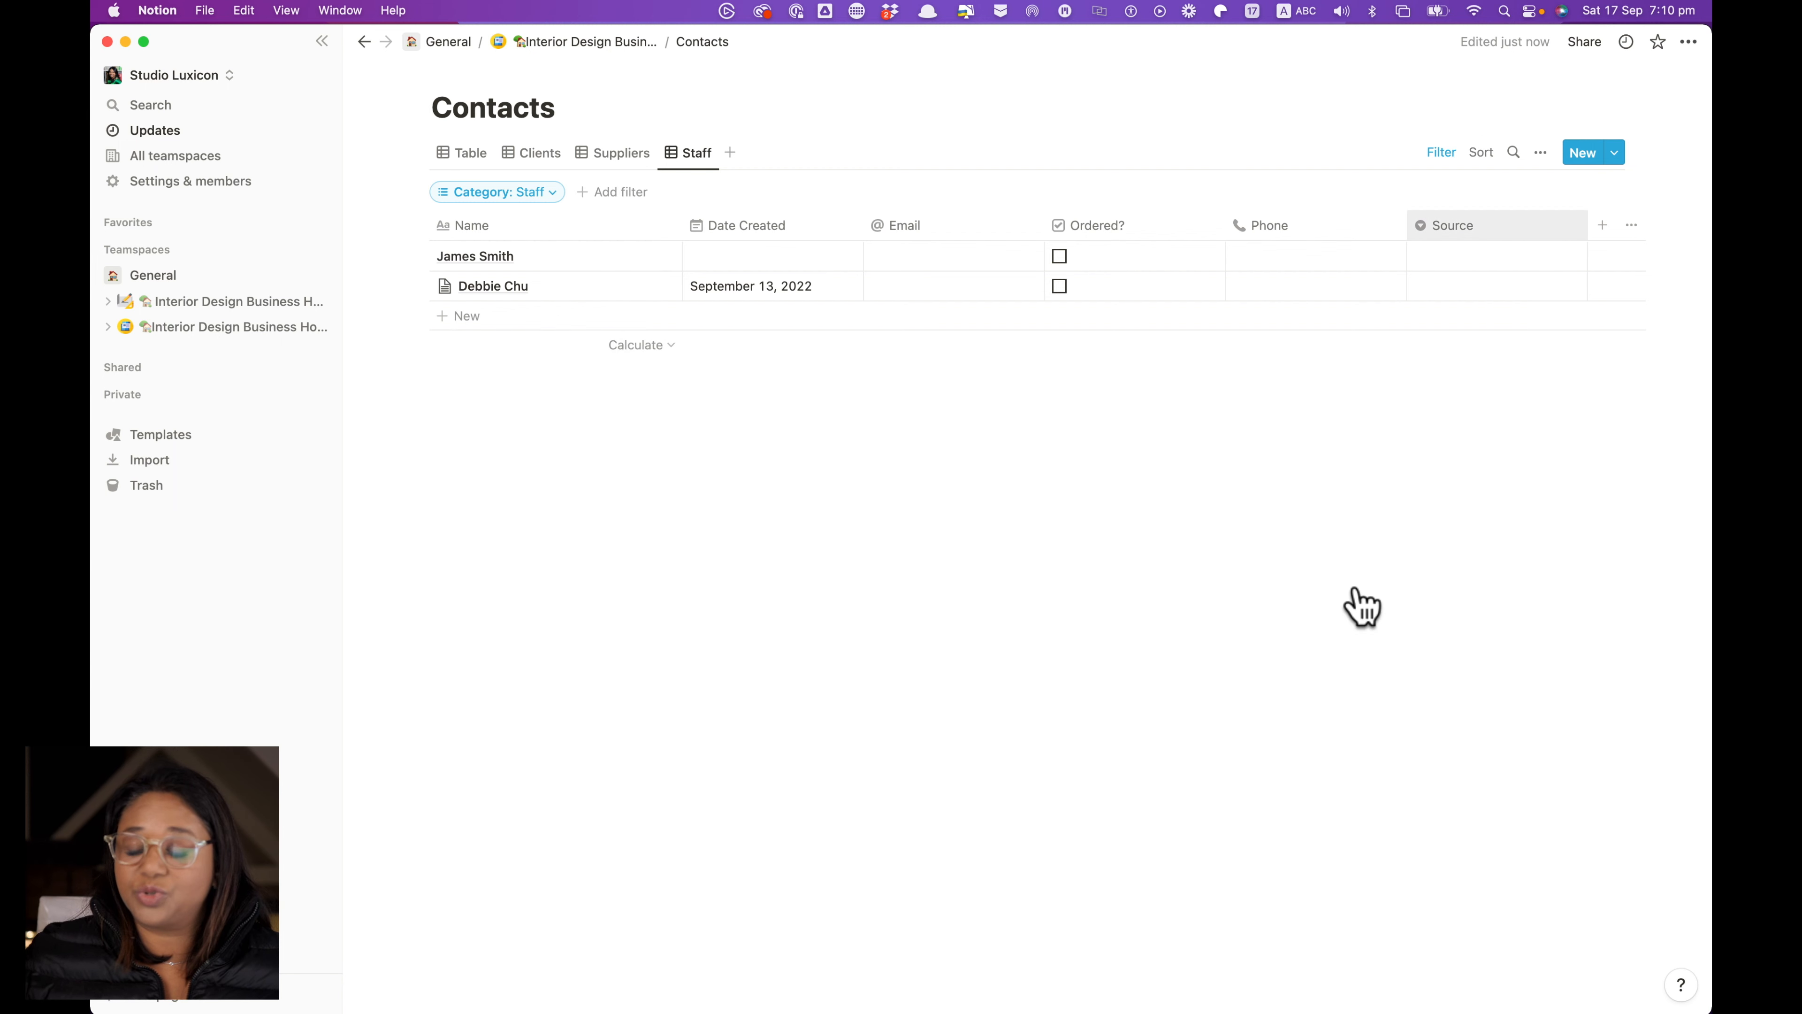
pyautogui.click(1453, 225)
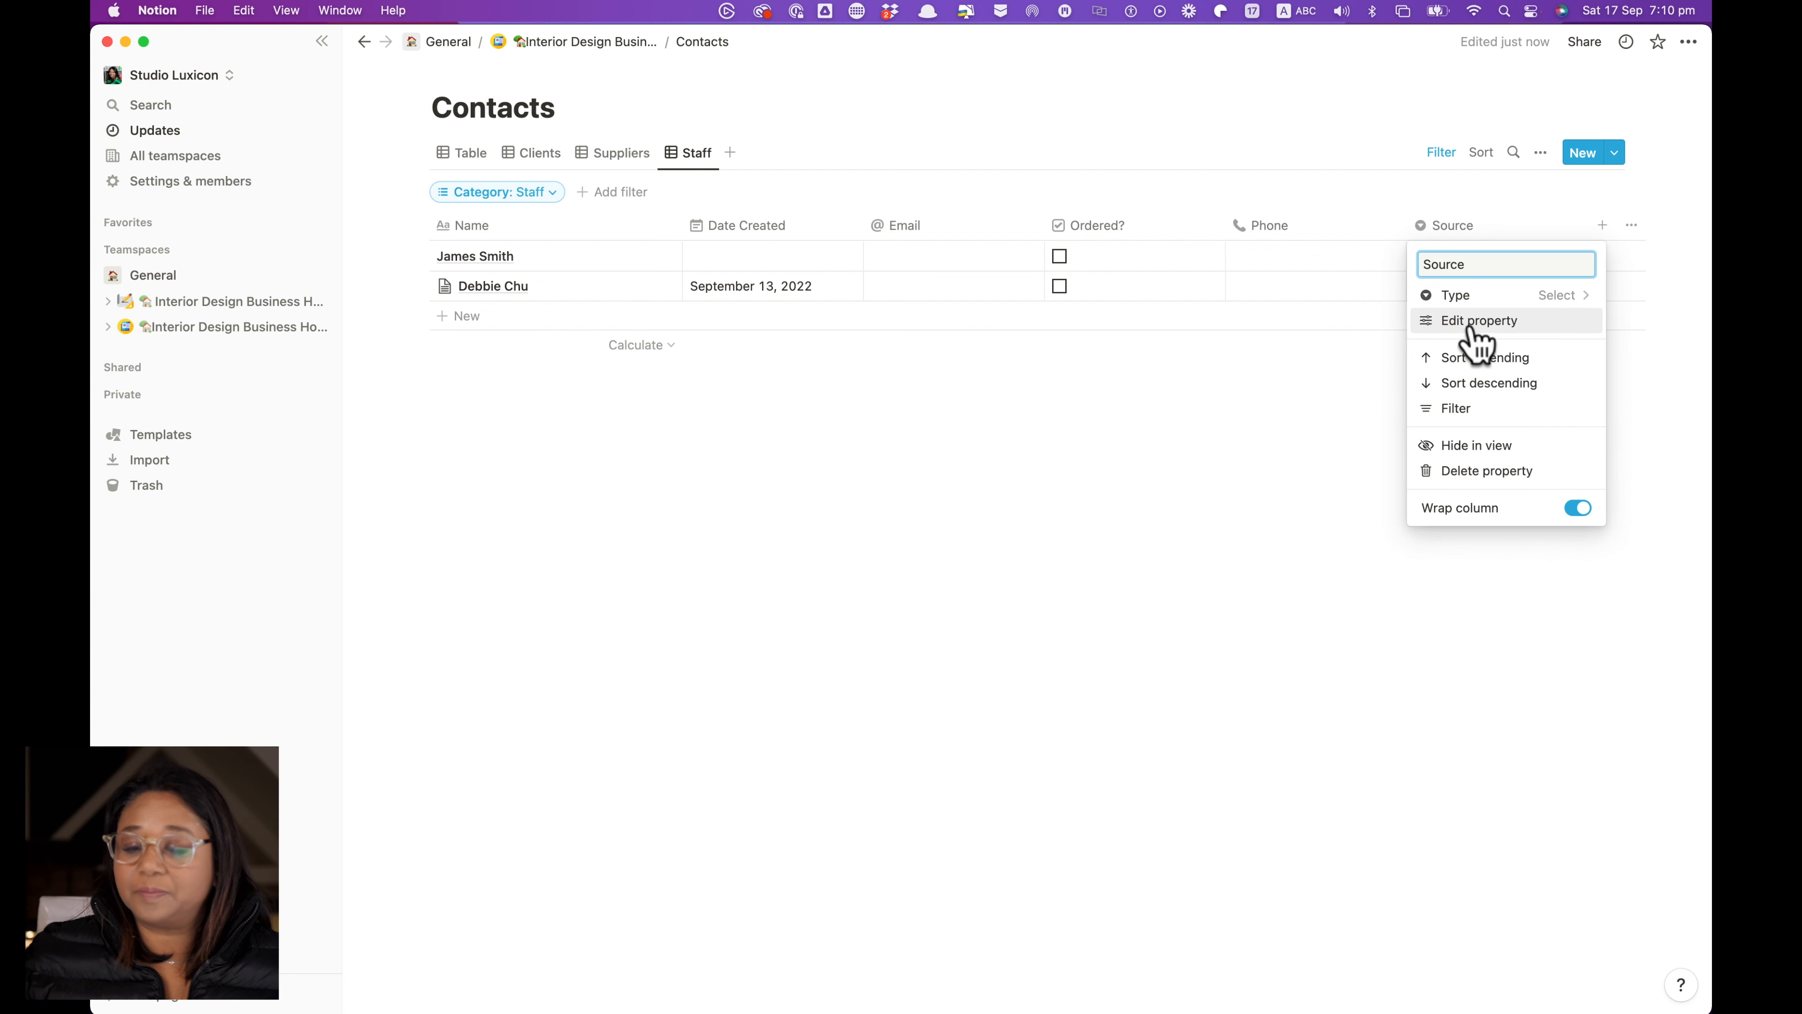
pyautogui.click(1473, 323)
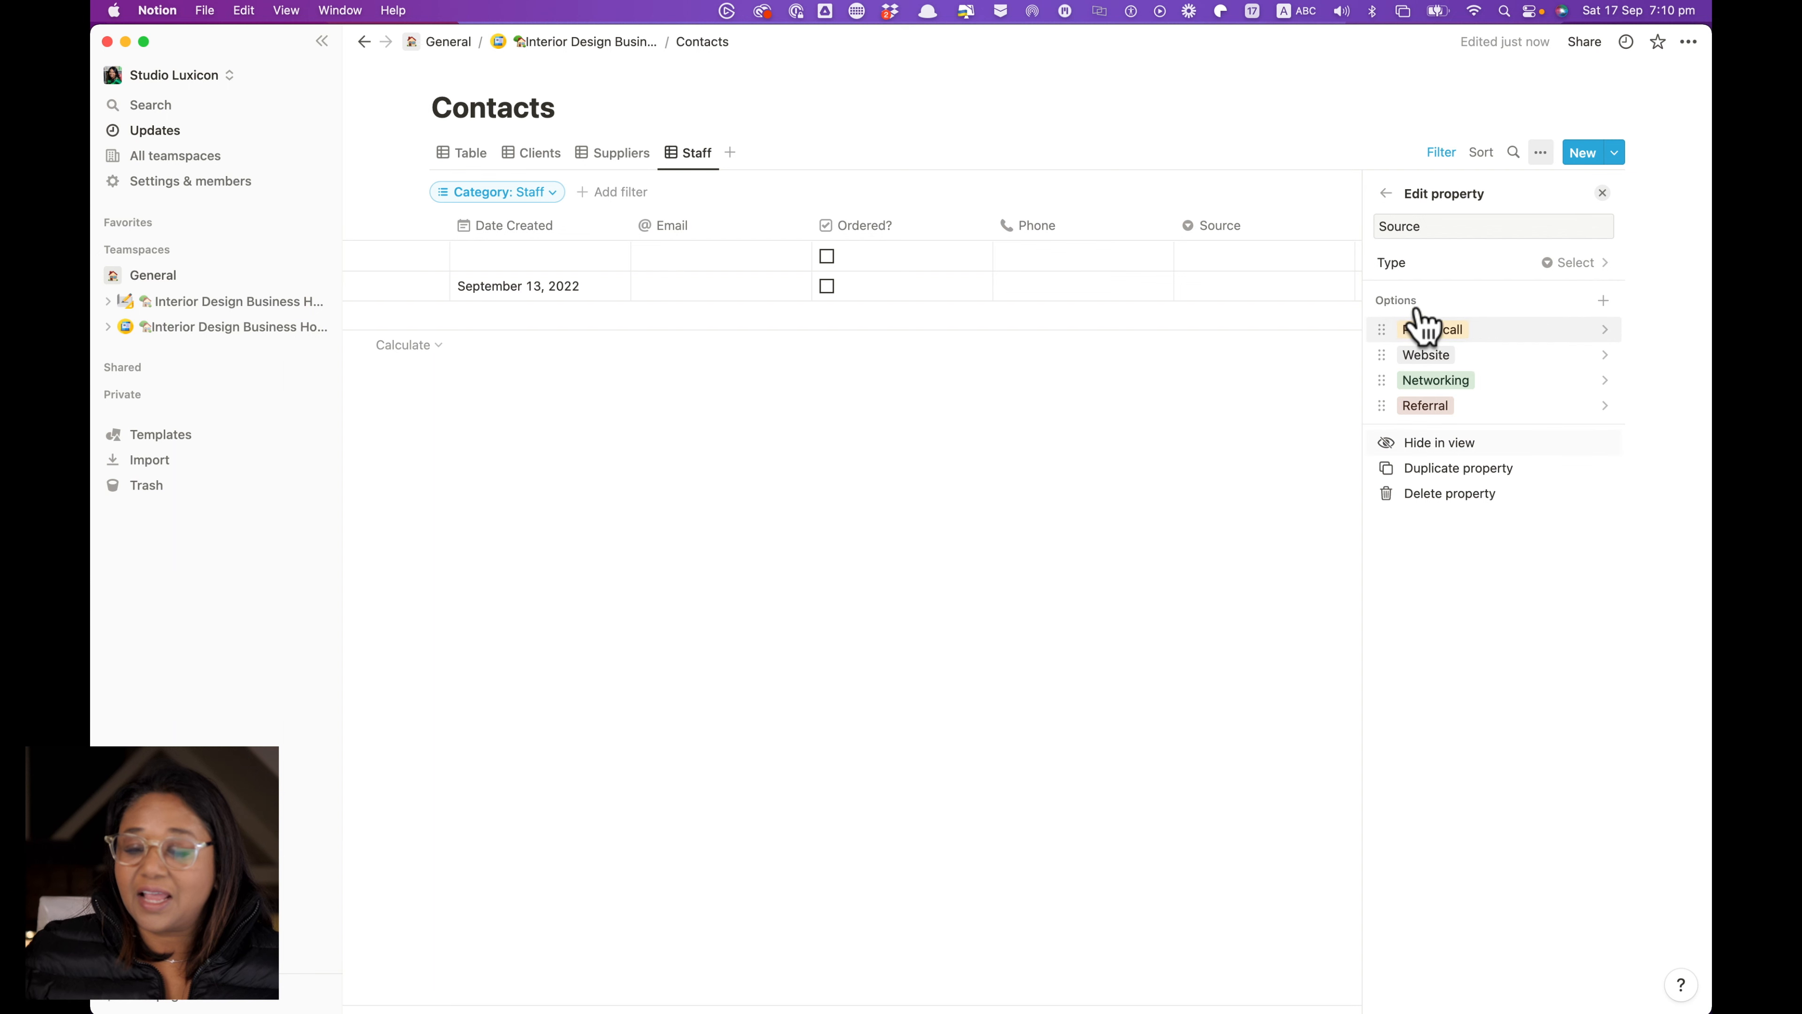
pyautogui.click(1604, 301)
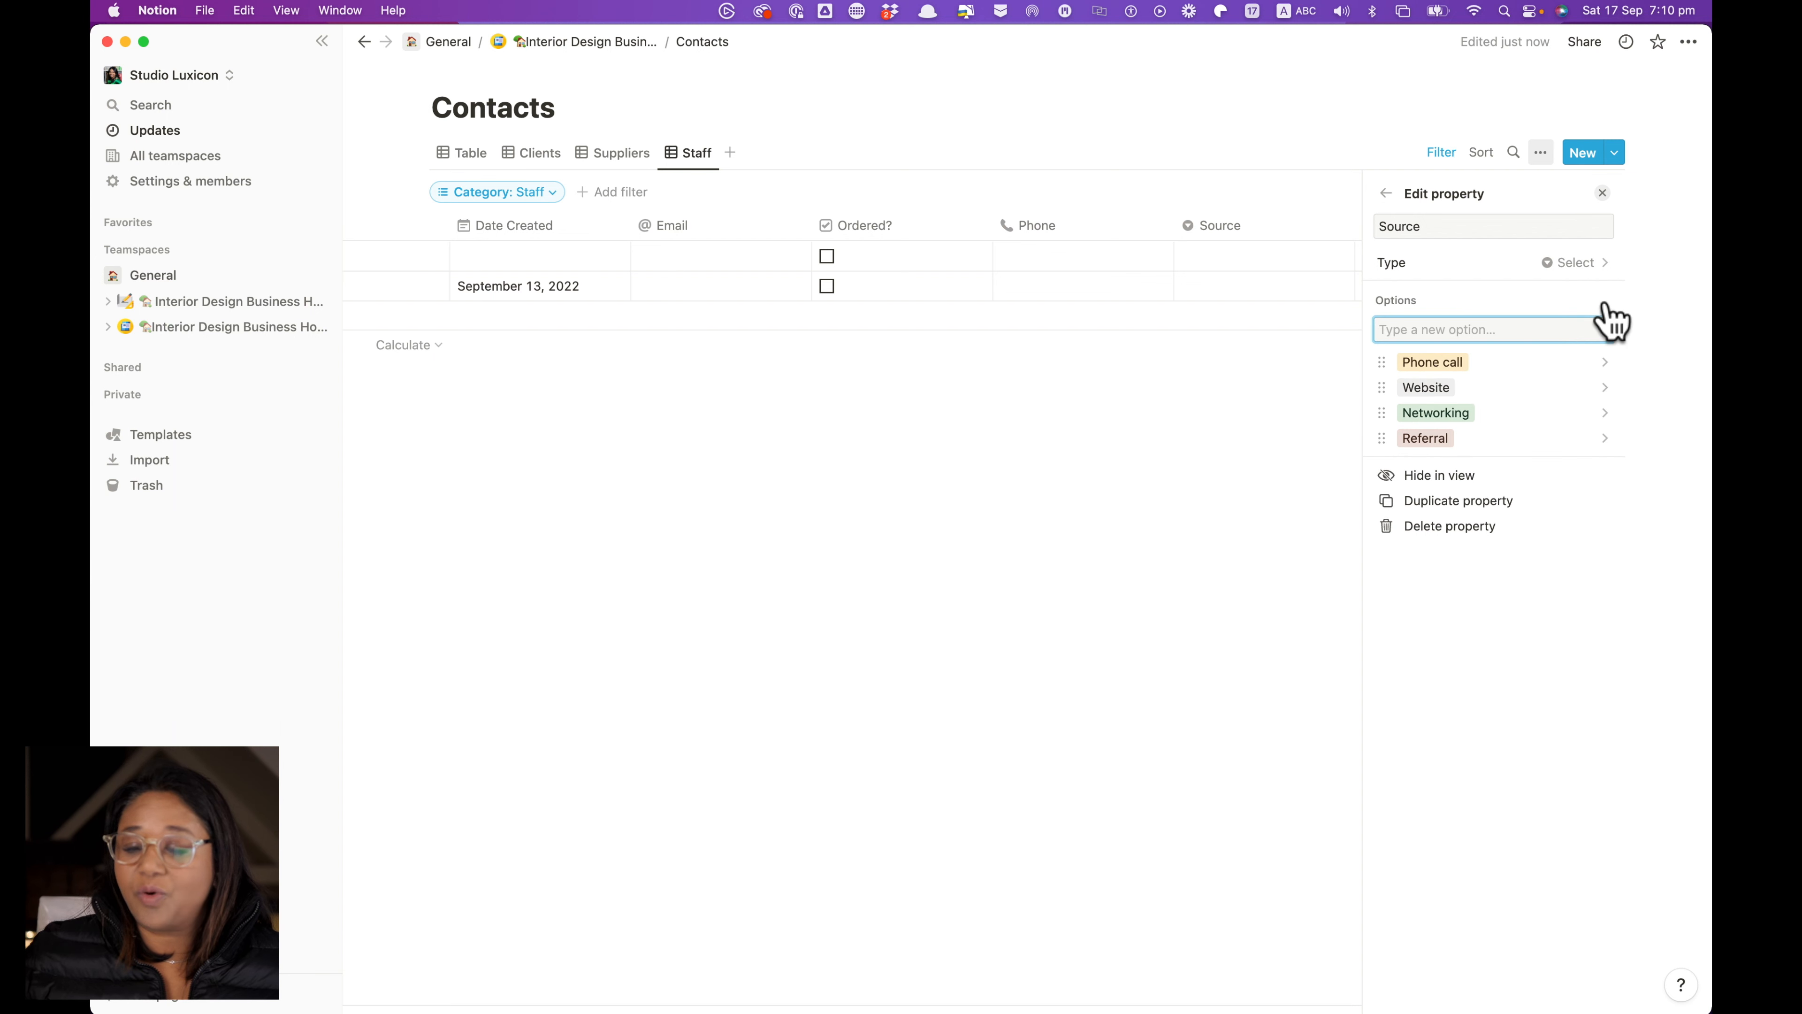
pyautogui.write('Agency')
pyautogui.press('Return')
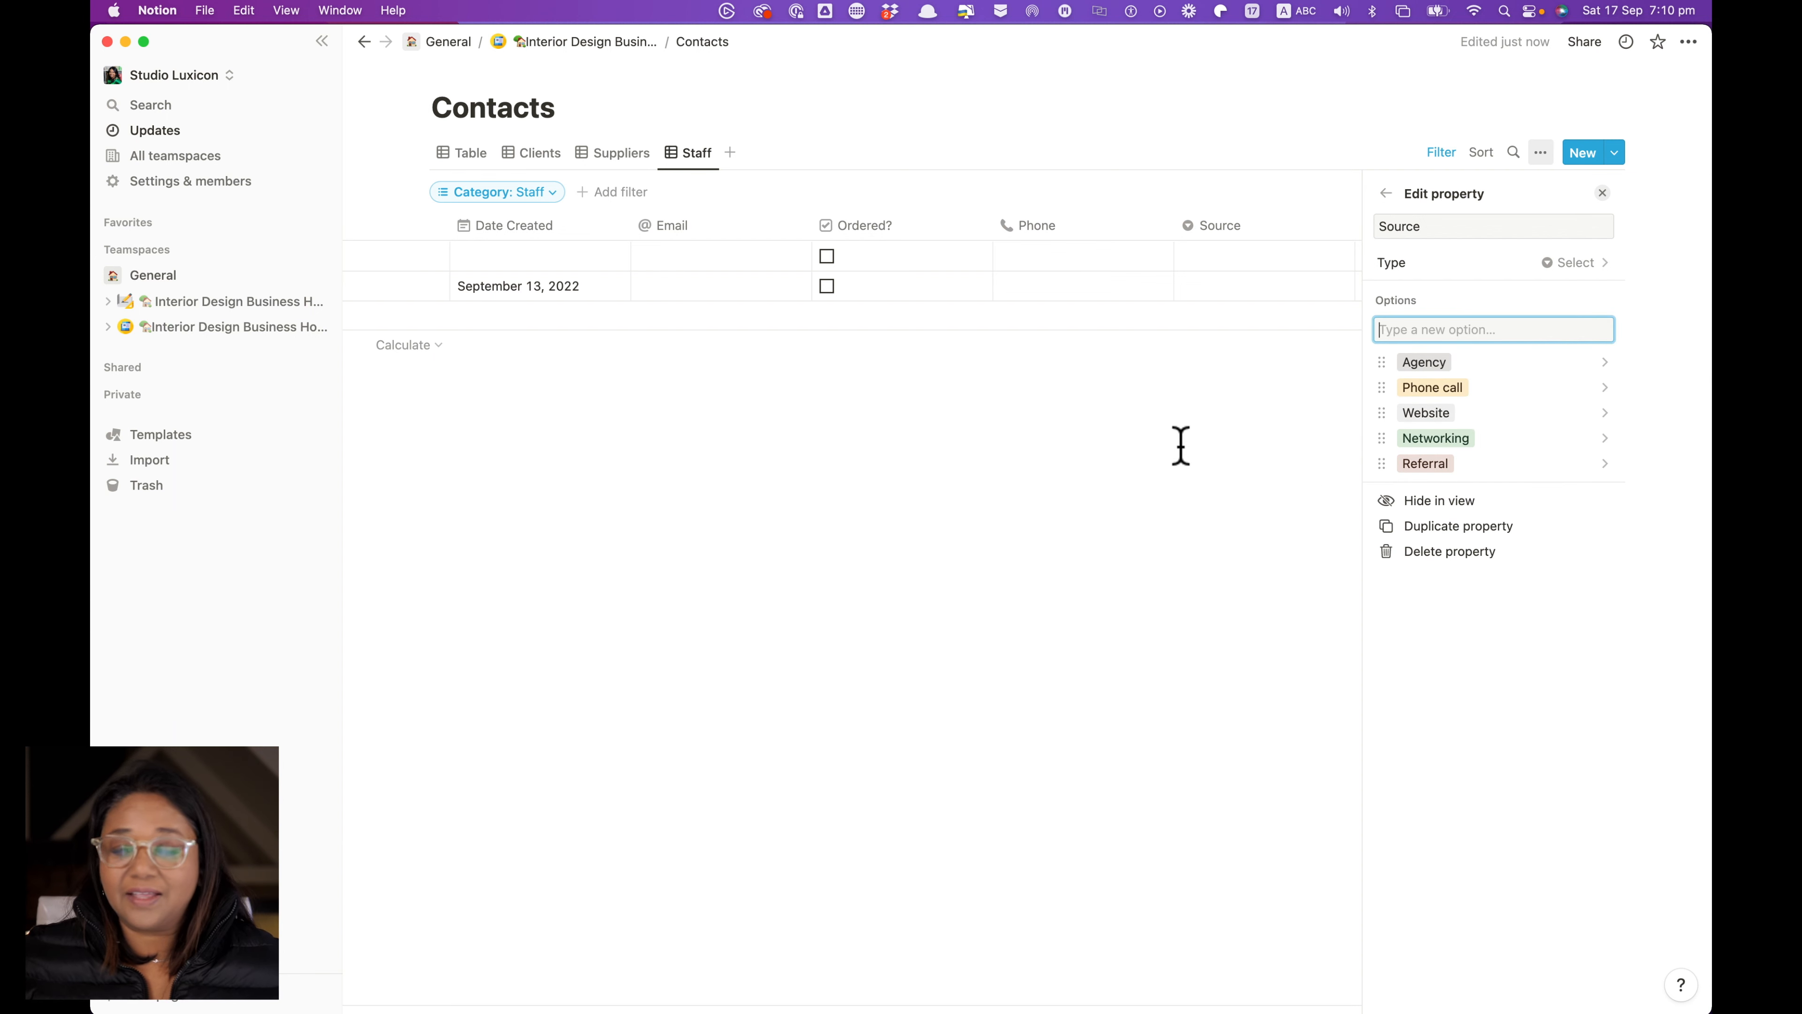
# Set the second staff contact's Source to the new Agency option
pyautogui.click(1049, 354)
pyautogui.click(1373, 287)
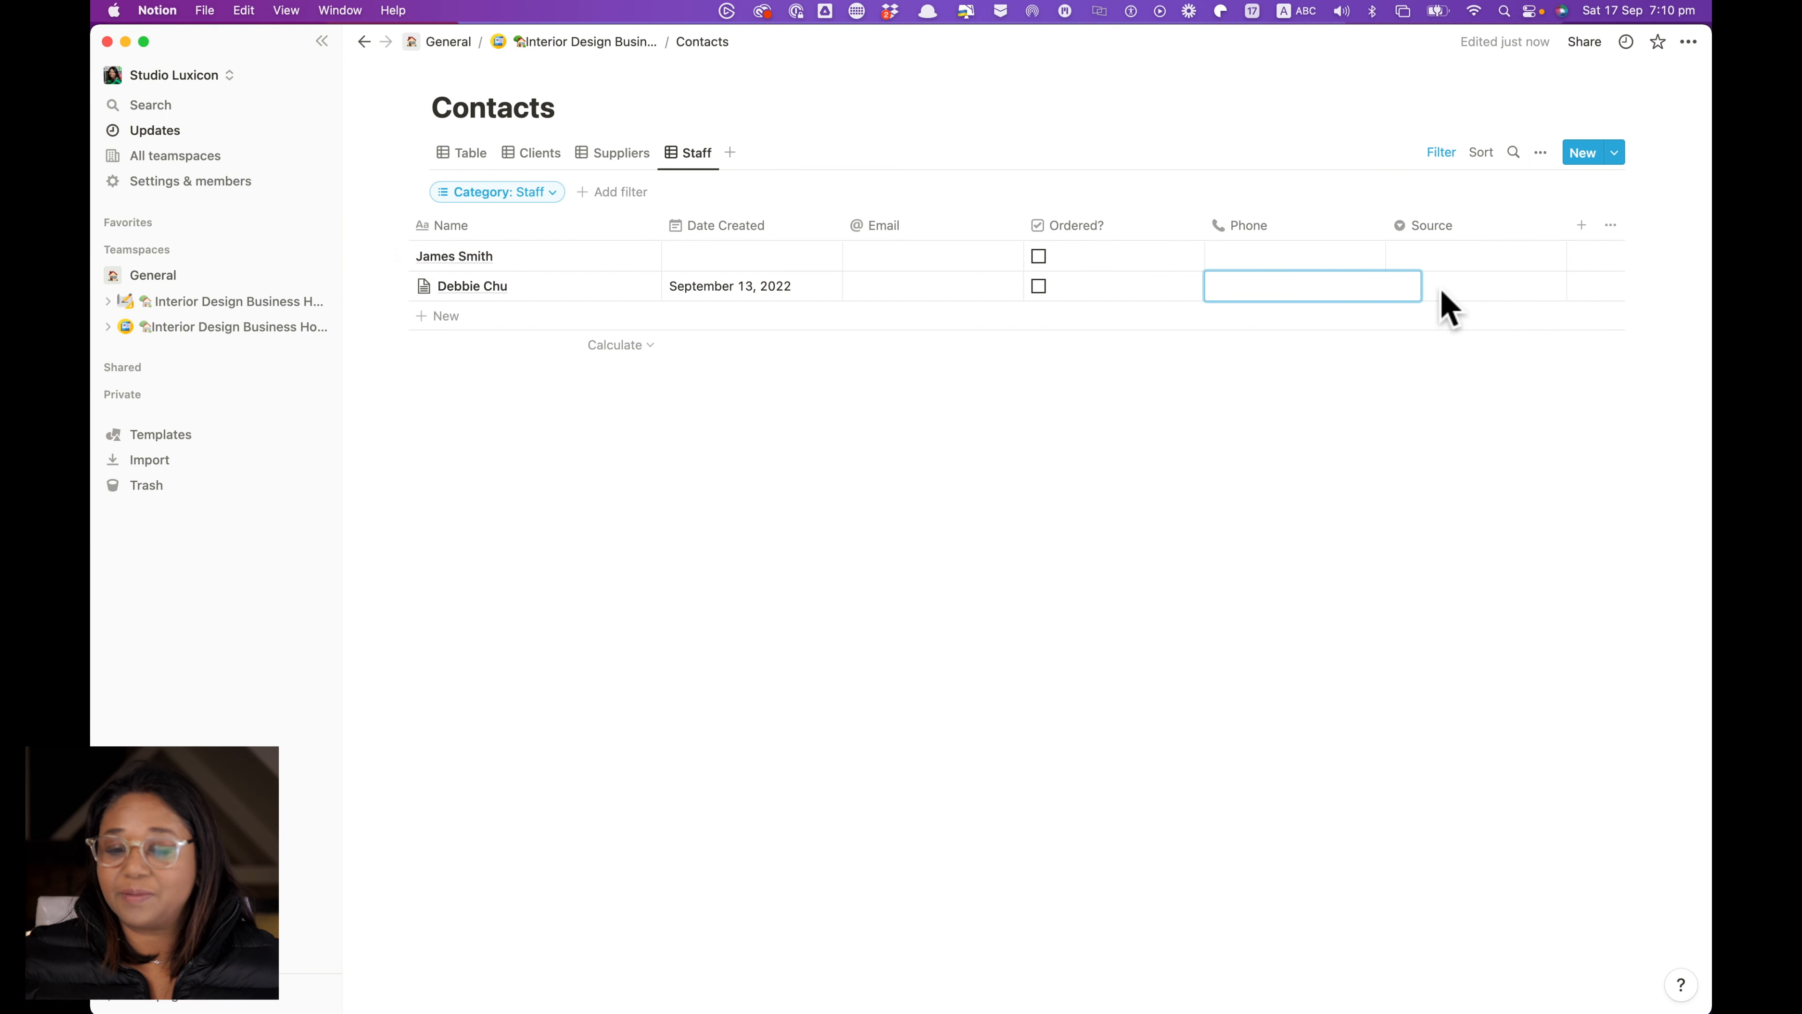
pyautogui.press('Escape')
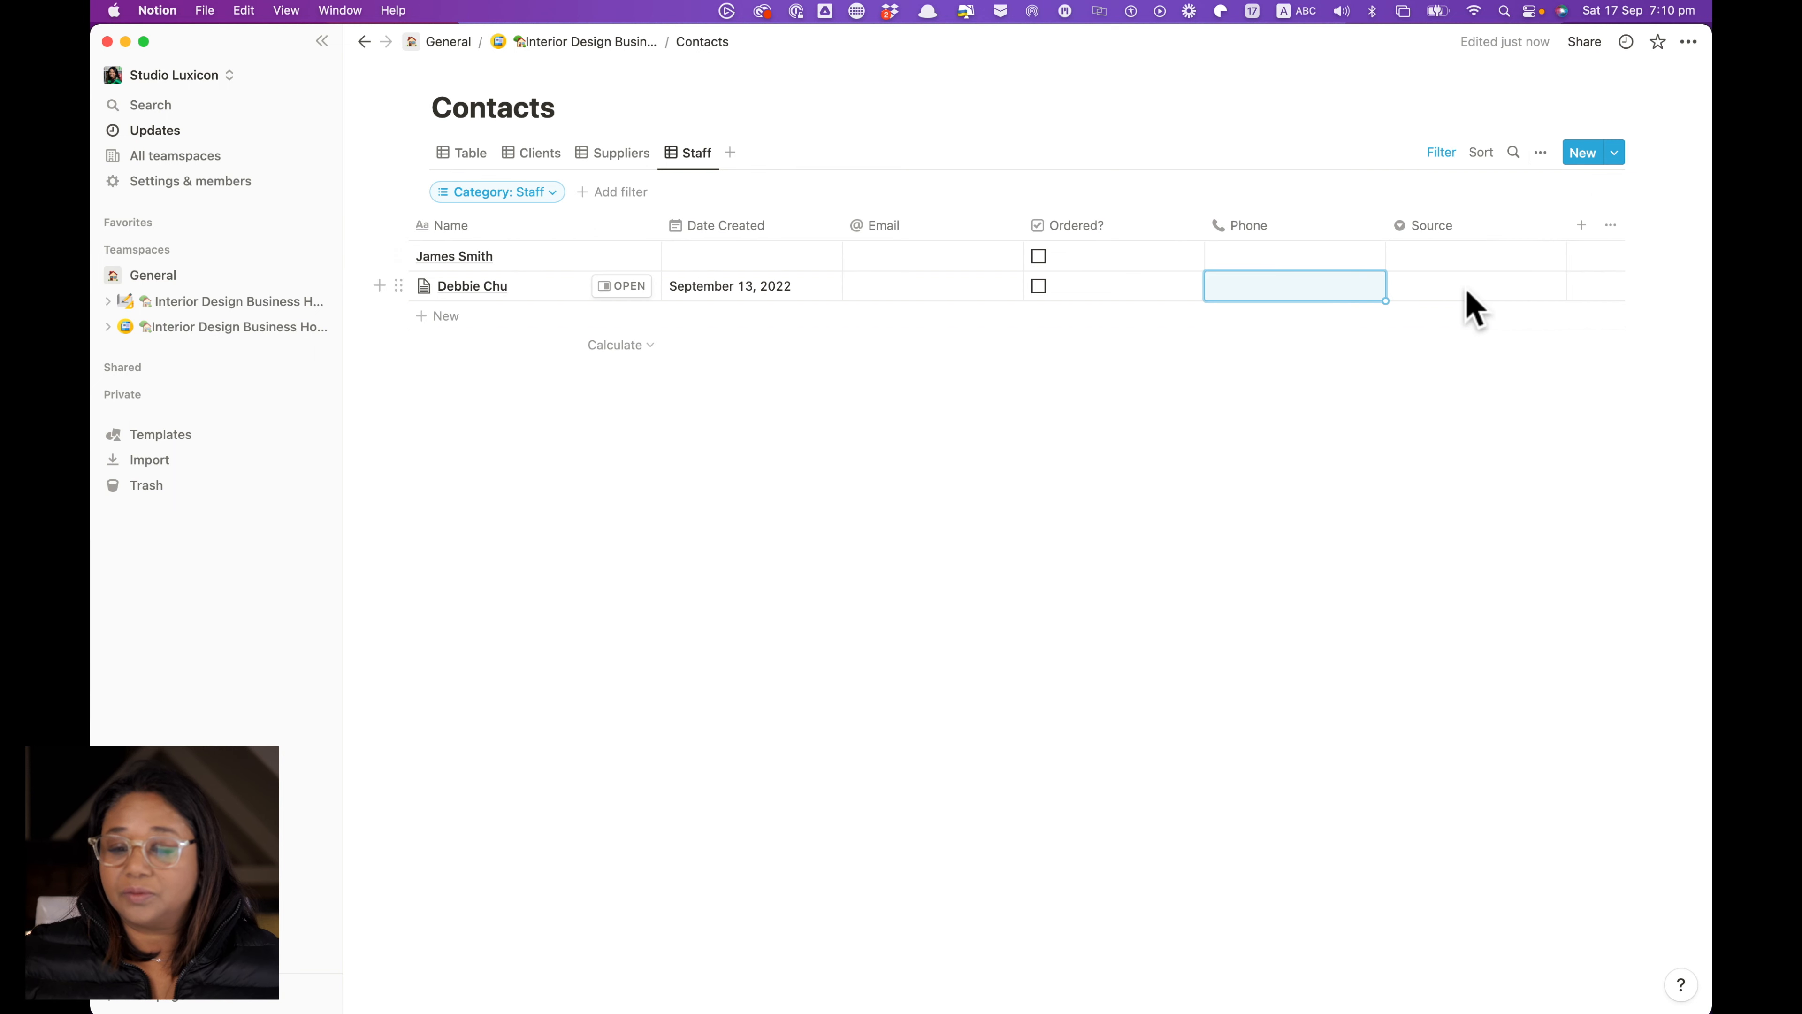
pyautogui.click(1460, 294)
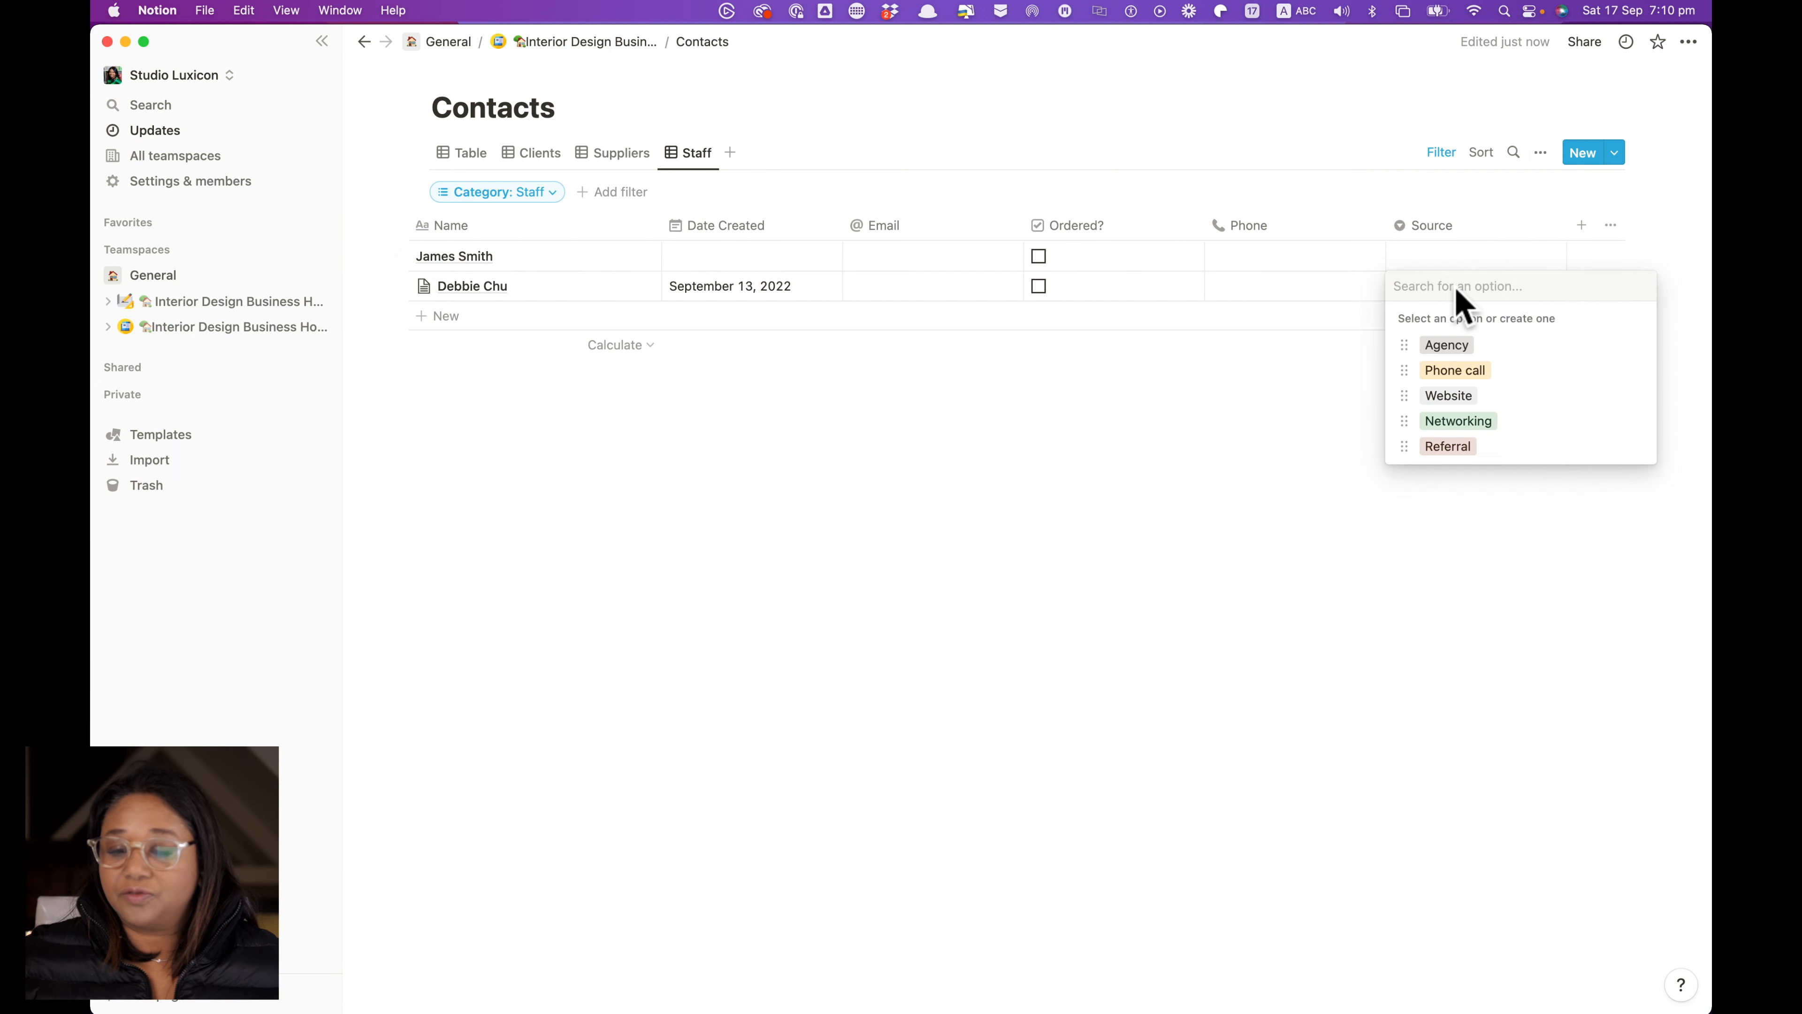
pyautogui.click(1466, 346)
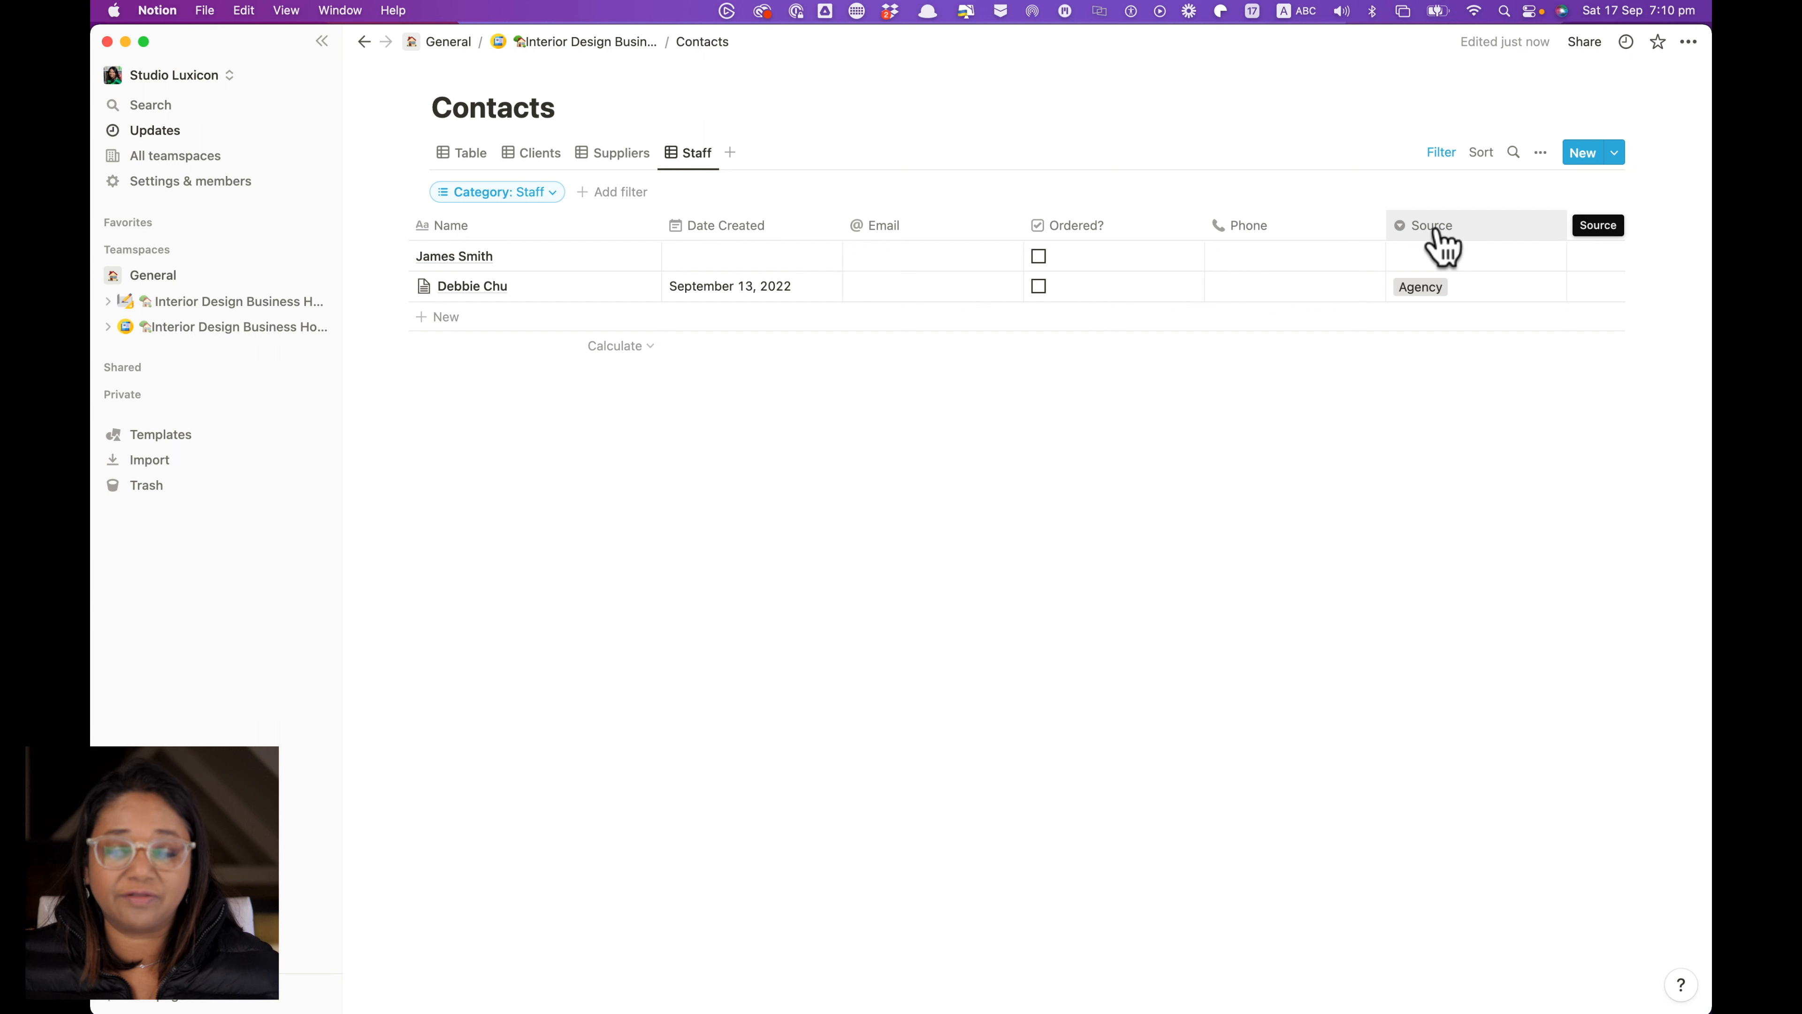
# Add a Source: Agency filter to the Staff view, then return to the full Table view
pyautogui.click(611, 192)
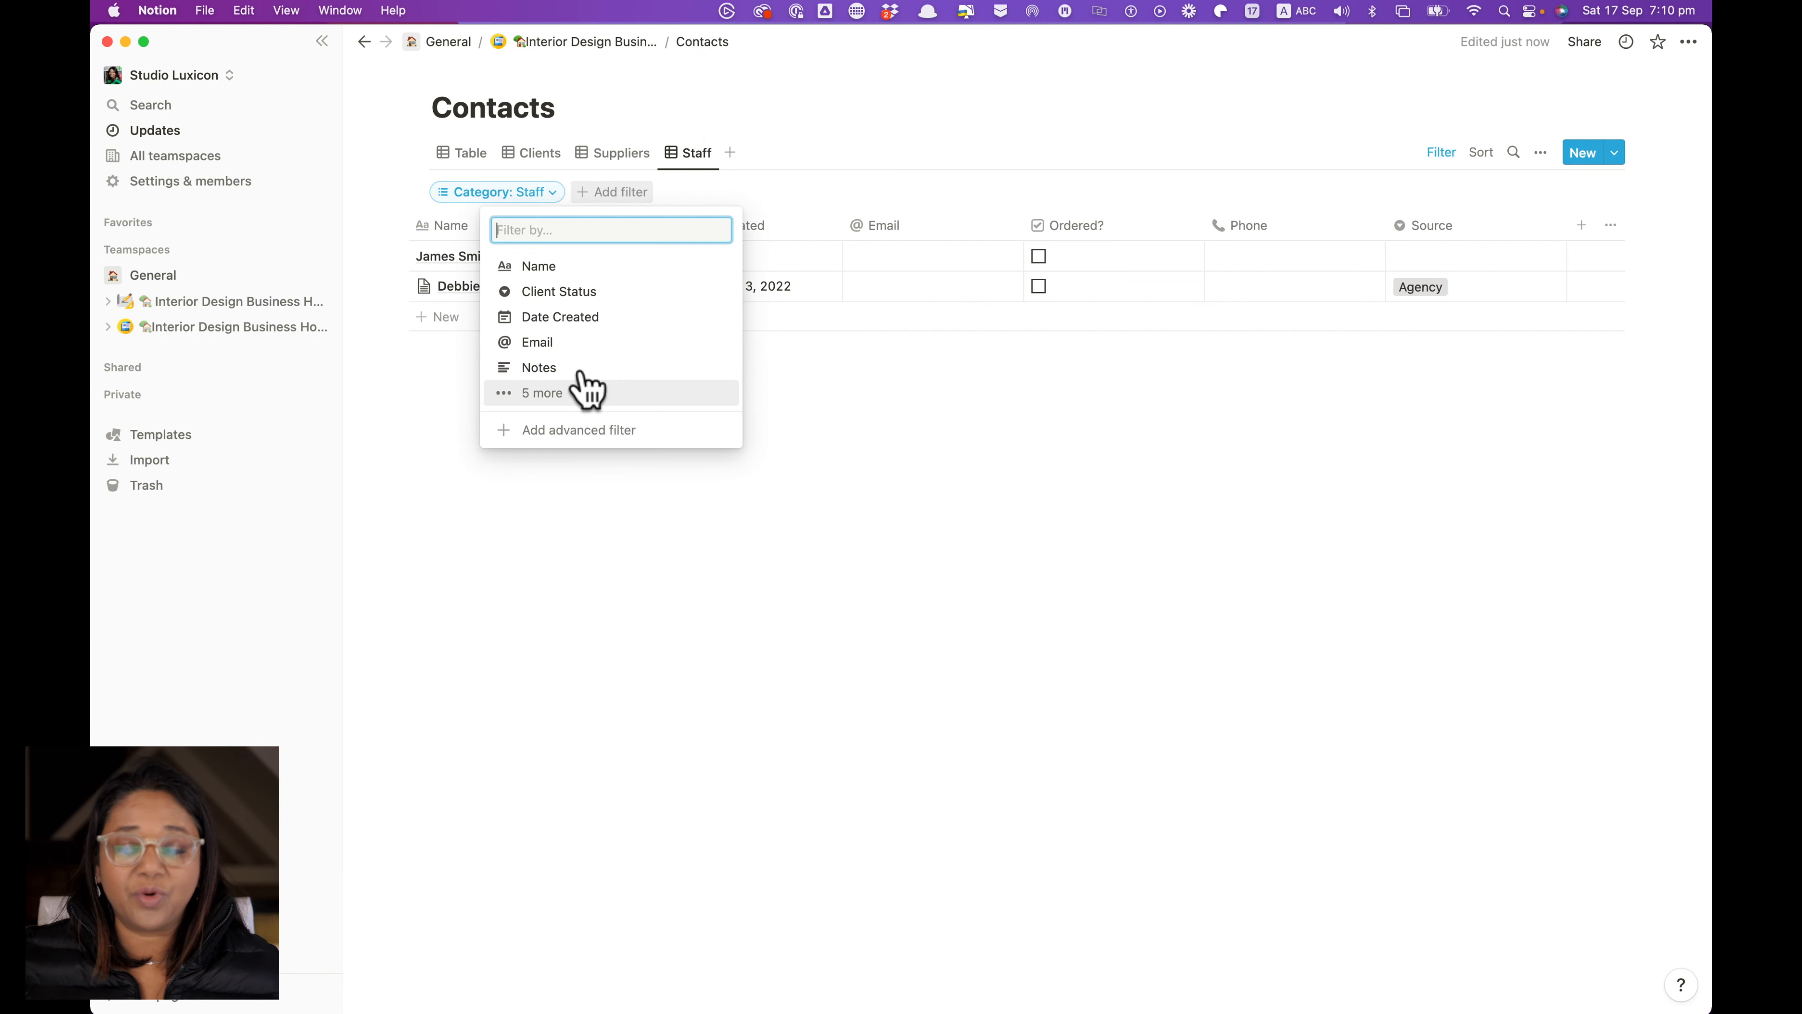
pyautogui.press('Up')
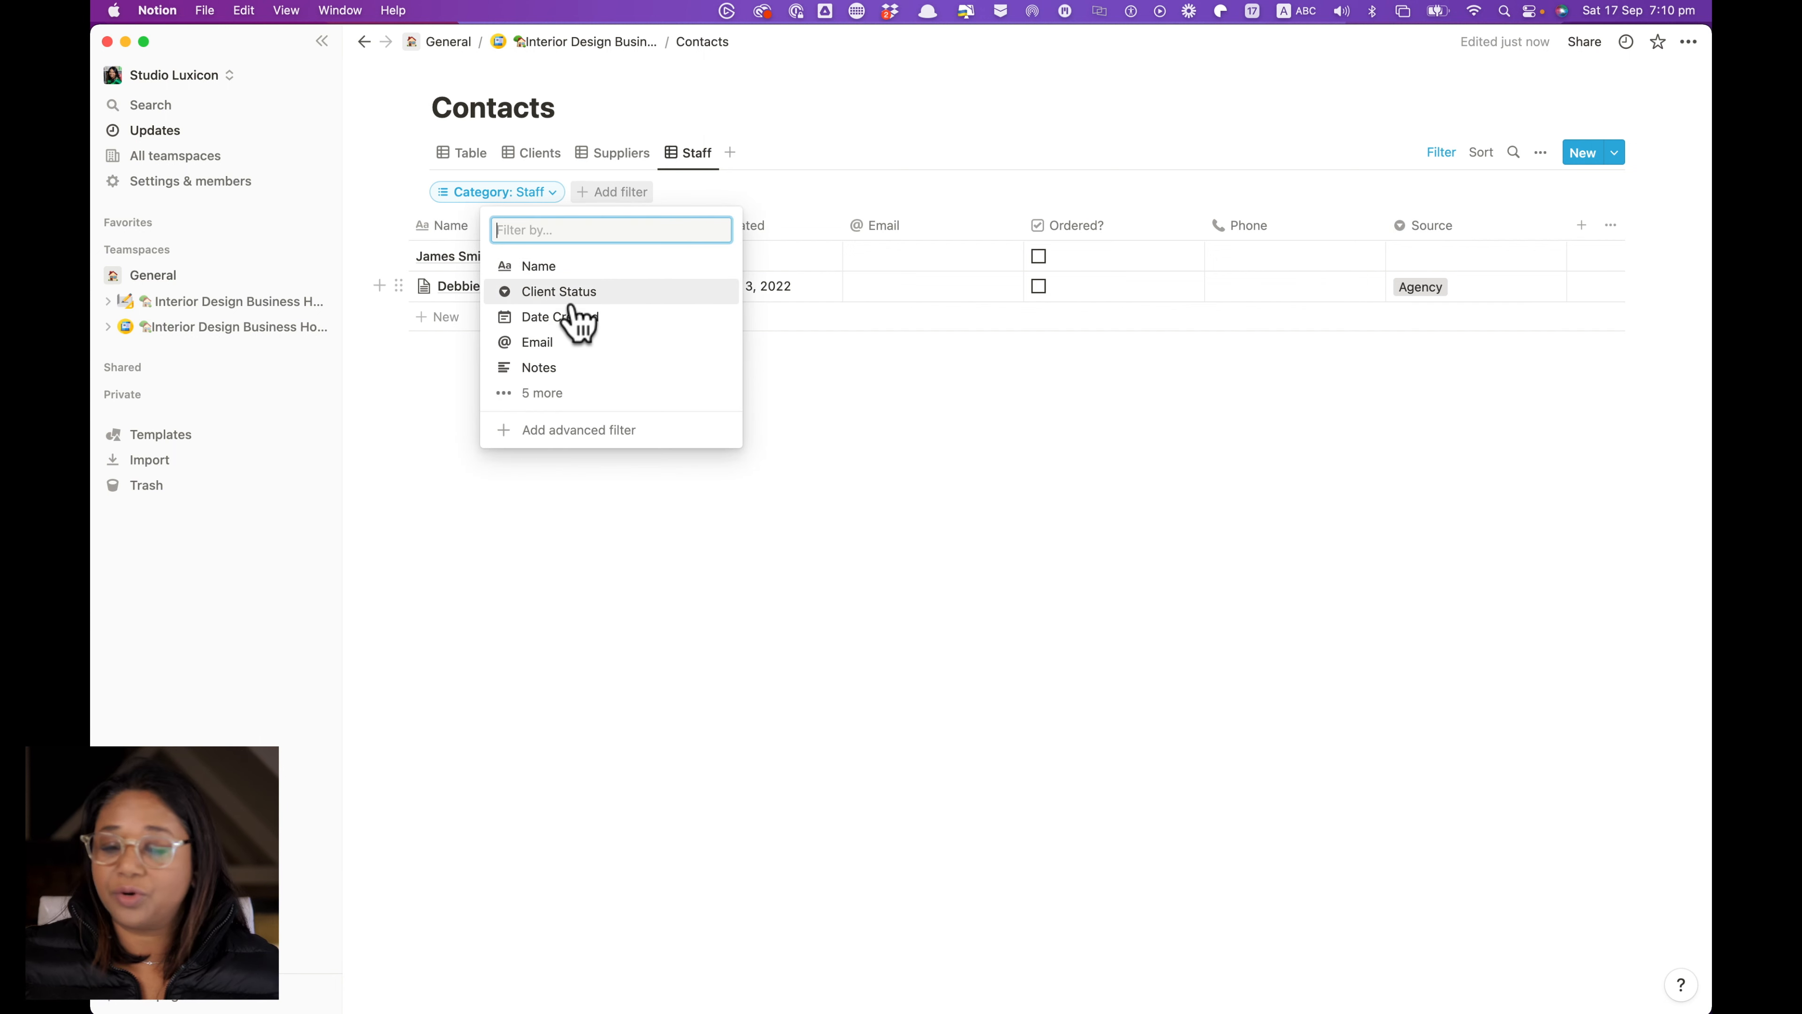
pyautogui.click(567, 393)
pyautogui.click(553, 463)
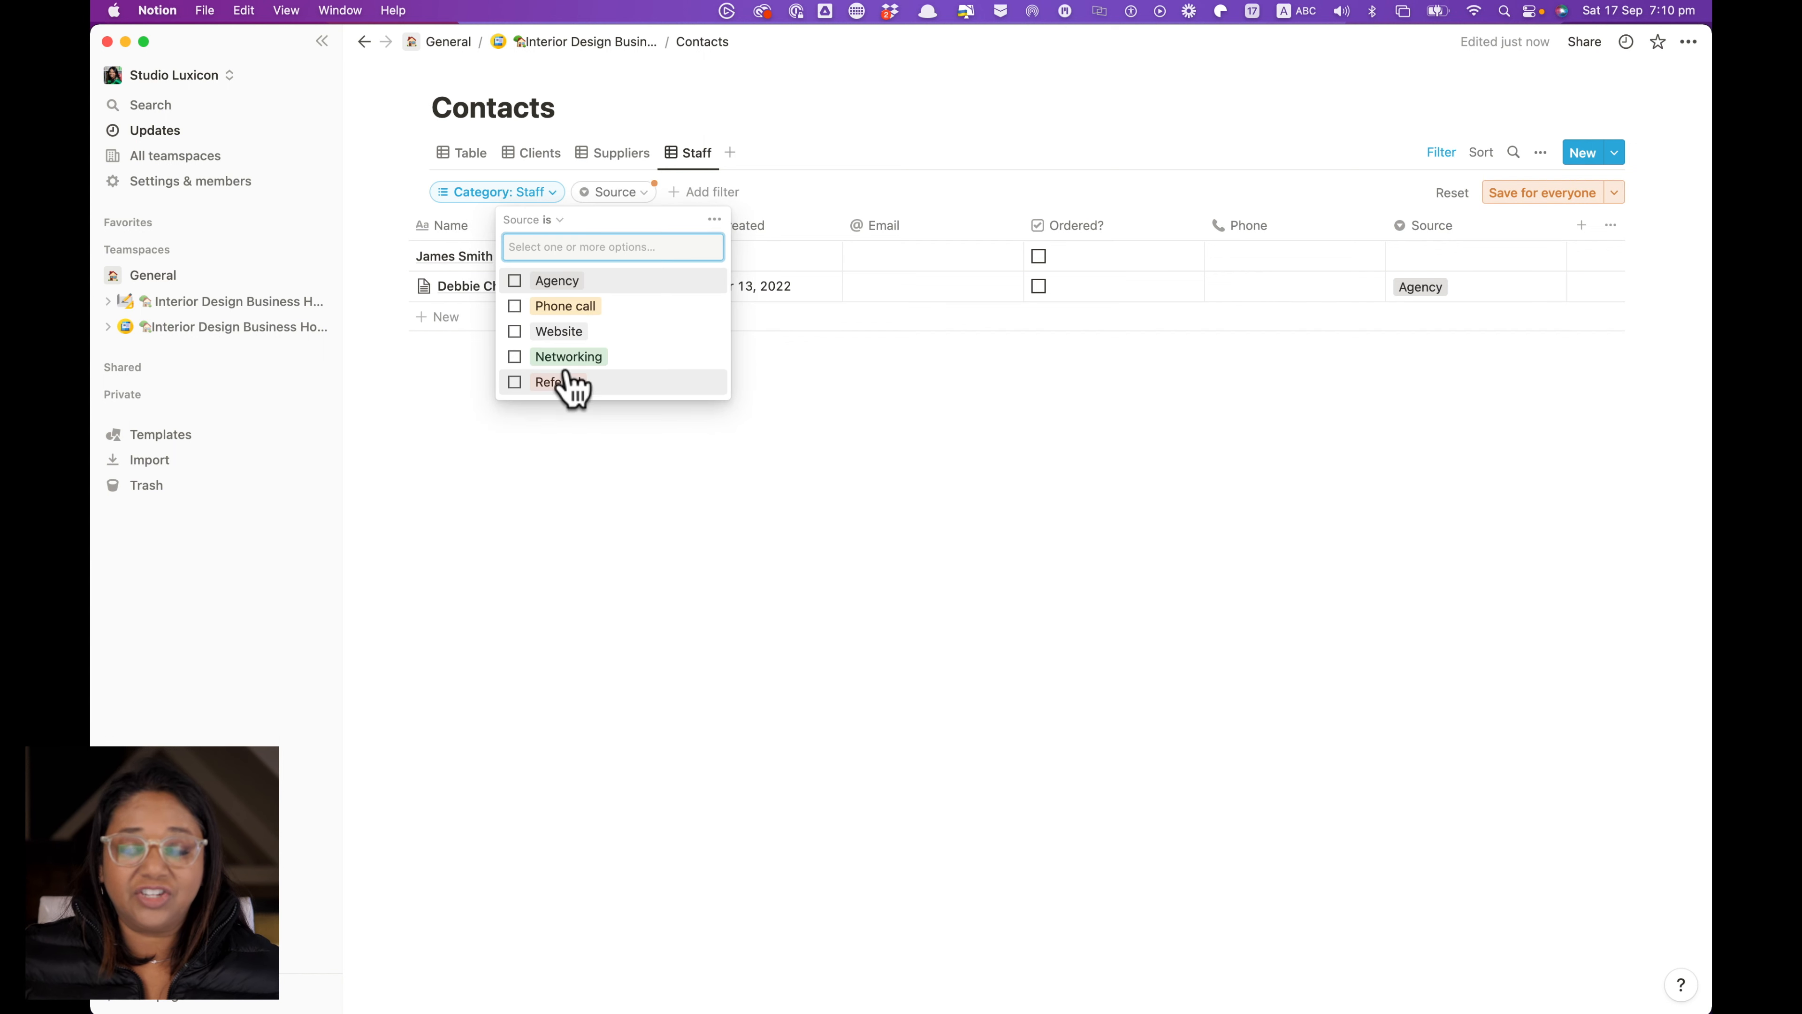
pyautogui.click(515, 282)
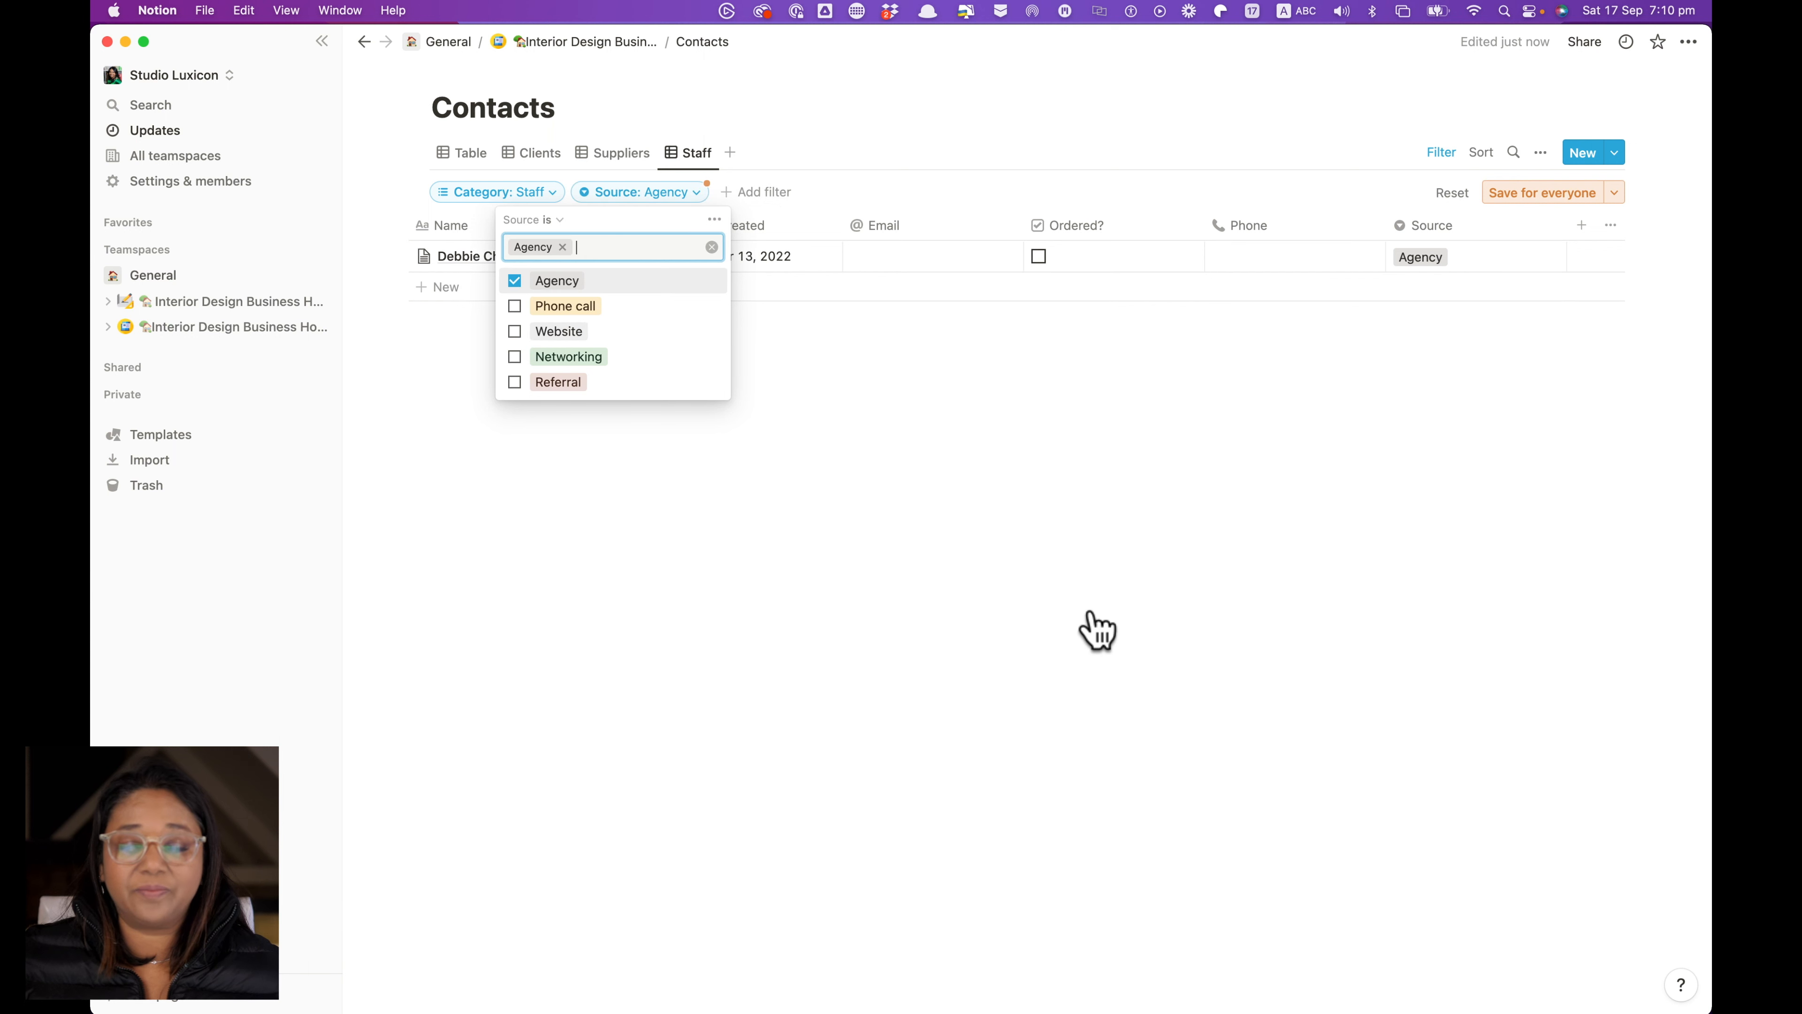
pyautogui.click(1086, 632)
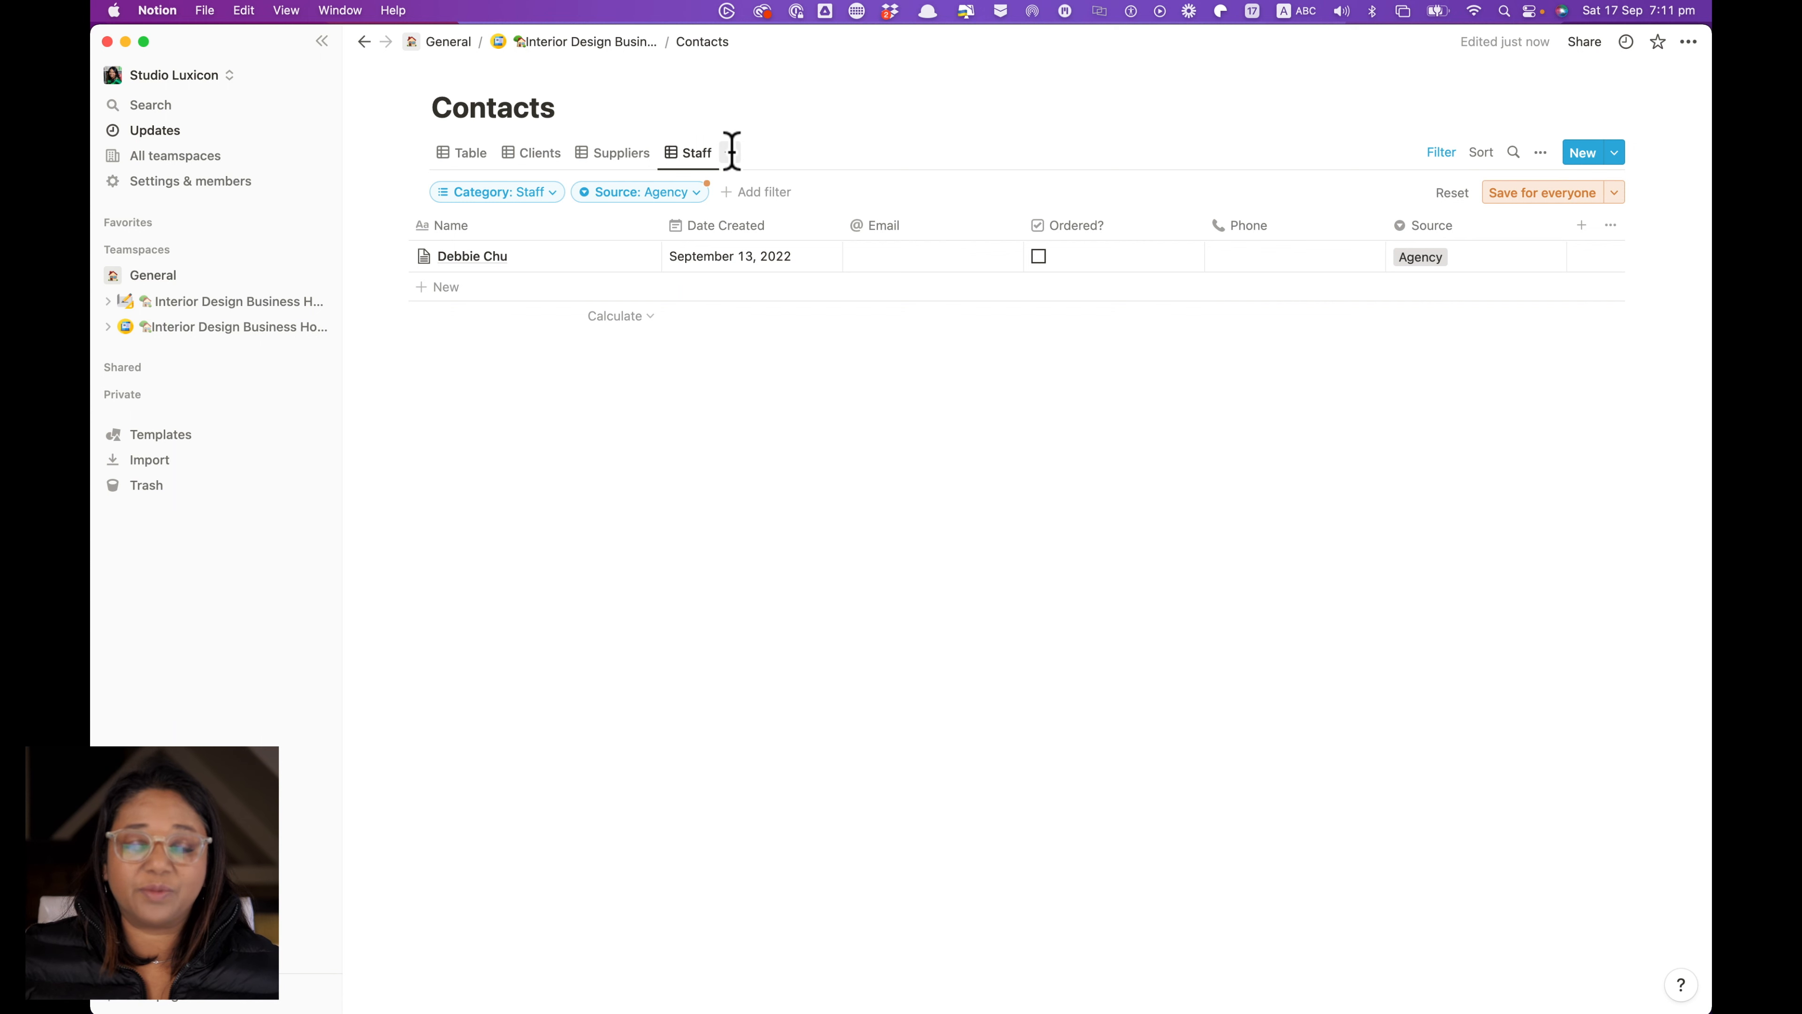
pyautogui.click(465, 173)
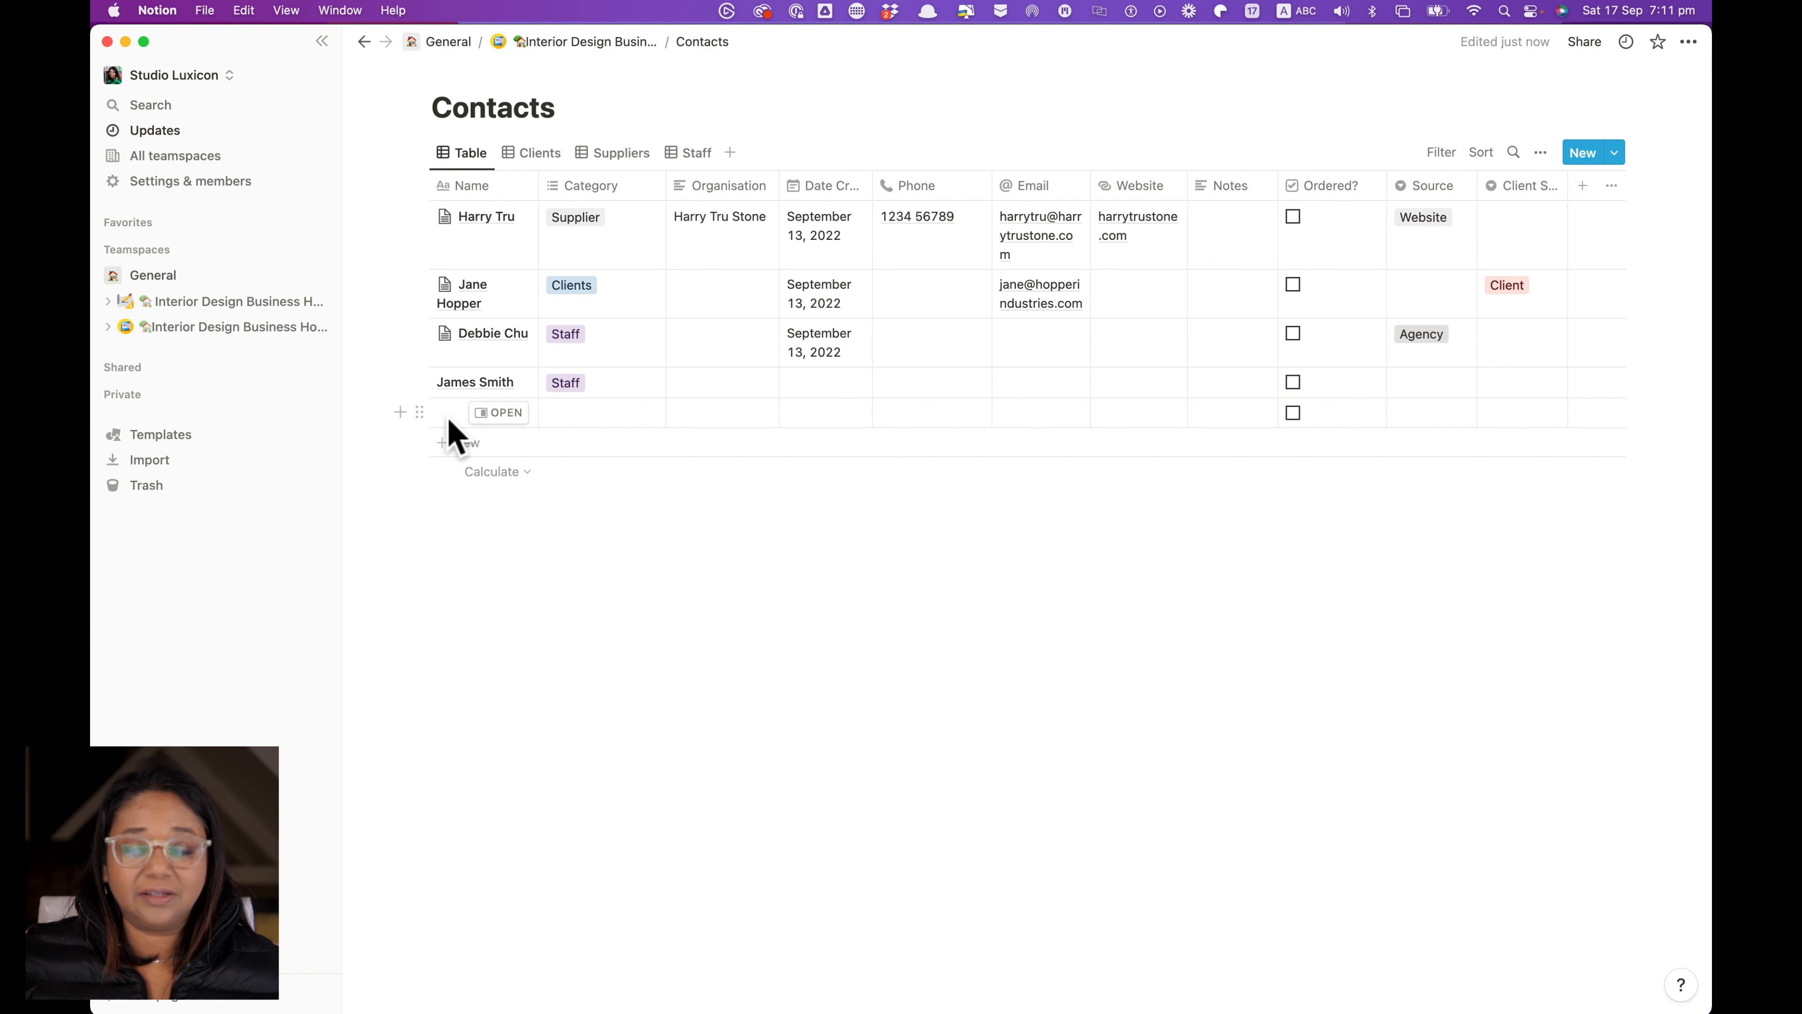
# Enter the new contact's full name and set its Category to Tradesperson
pyautogui.click(505, 419)
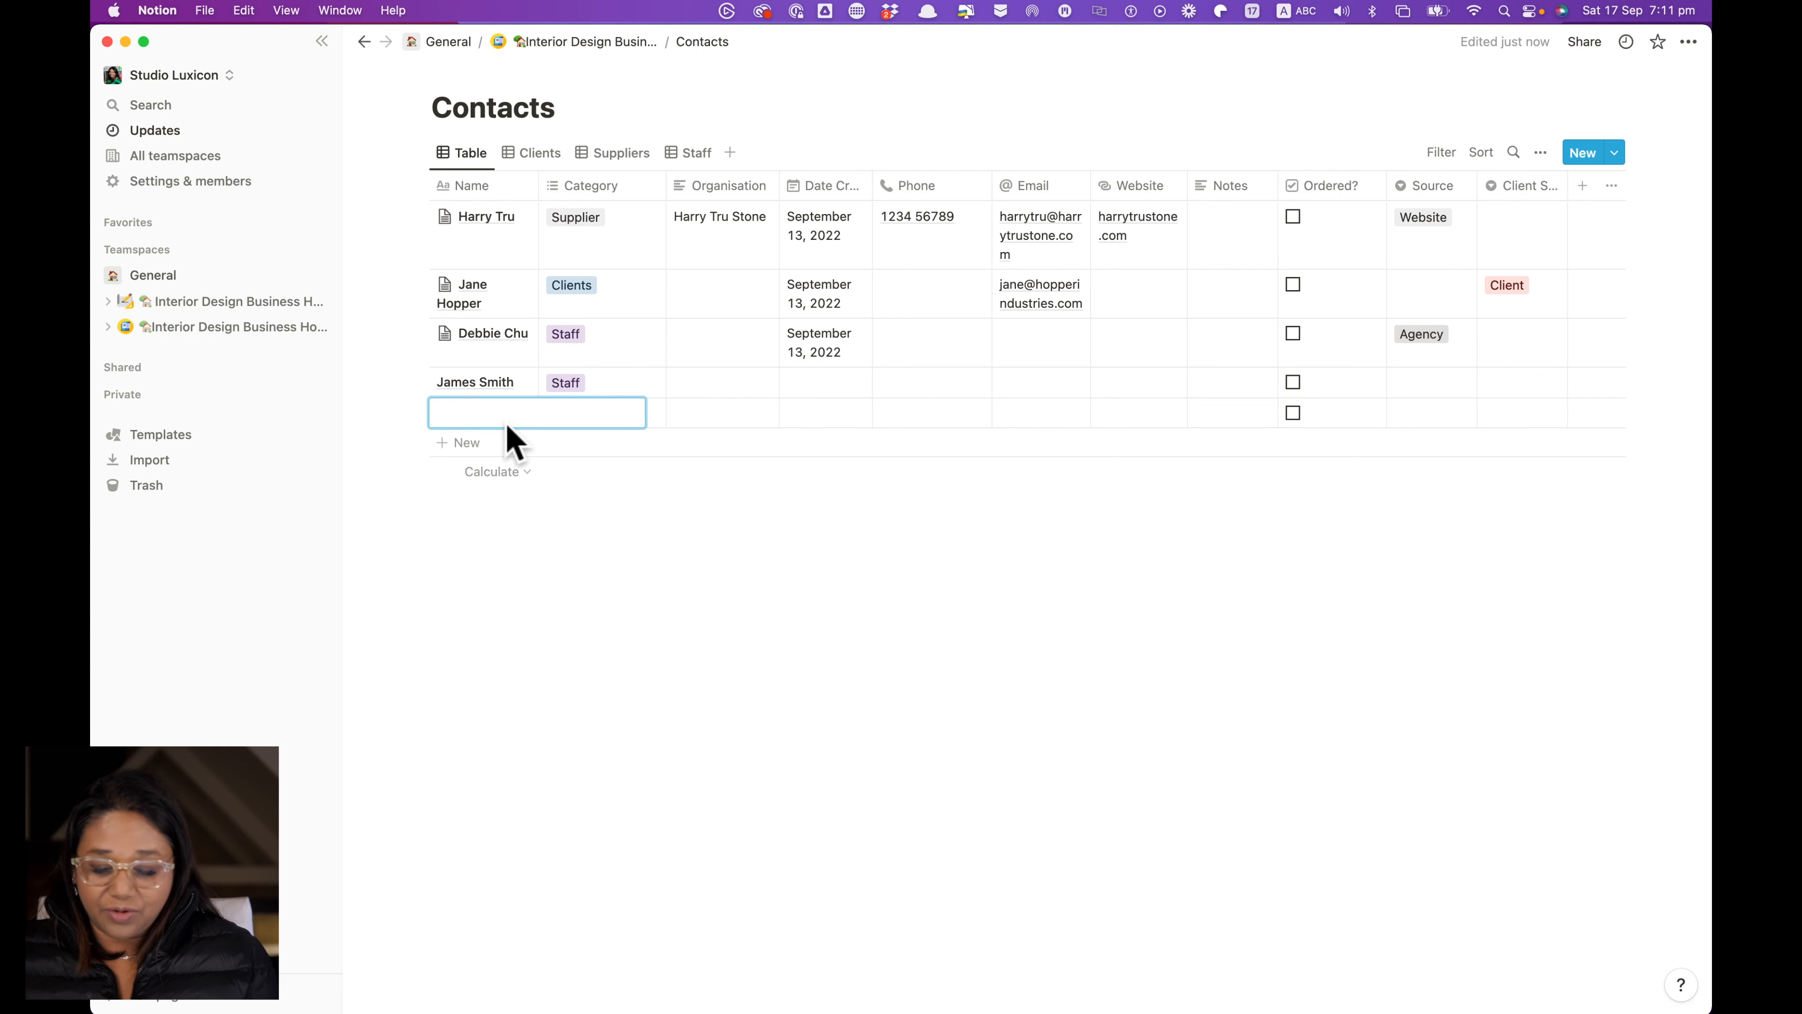
pyautogui.write('H')
pyautogui.press('BackSpace')
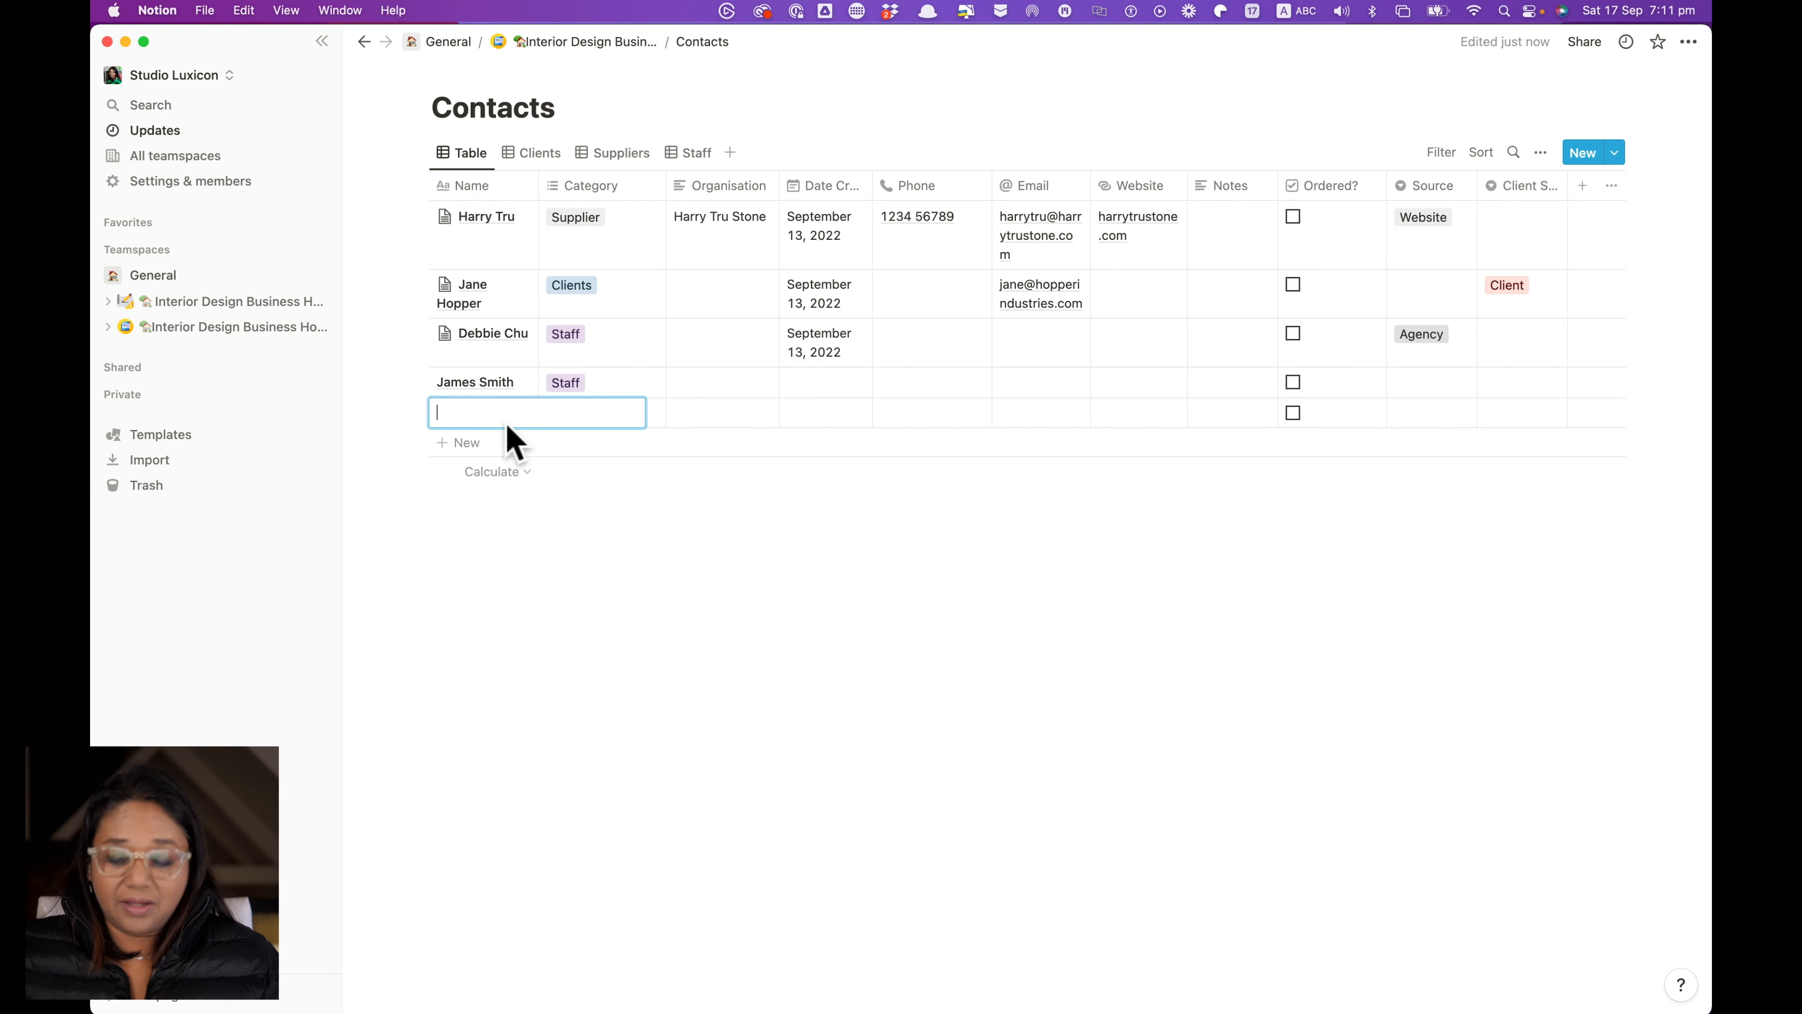
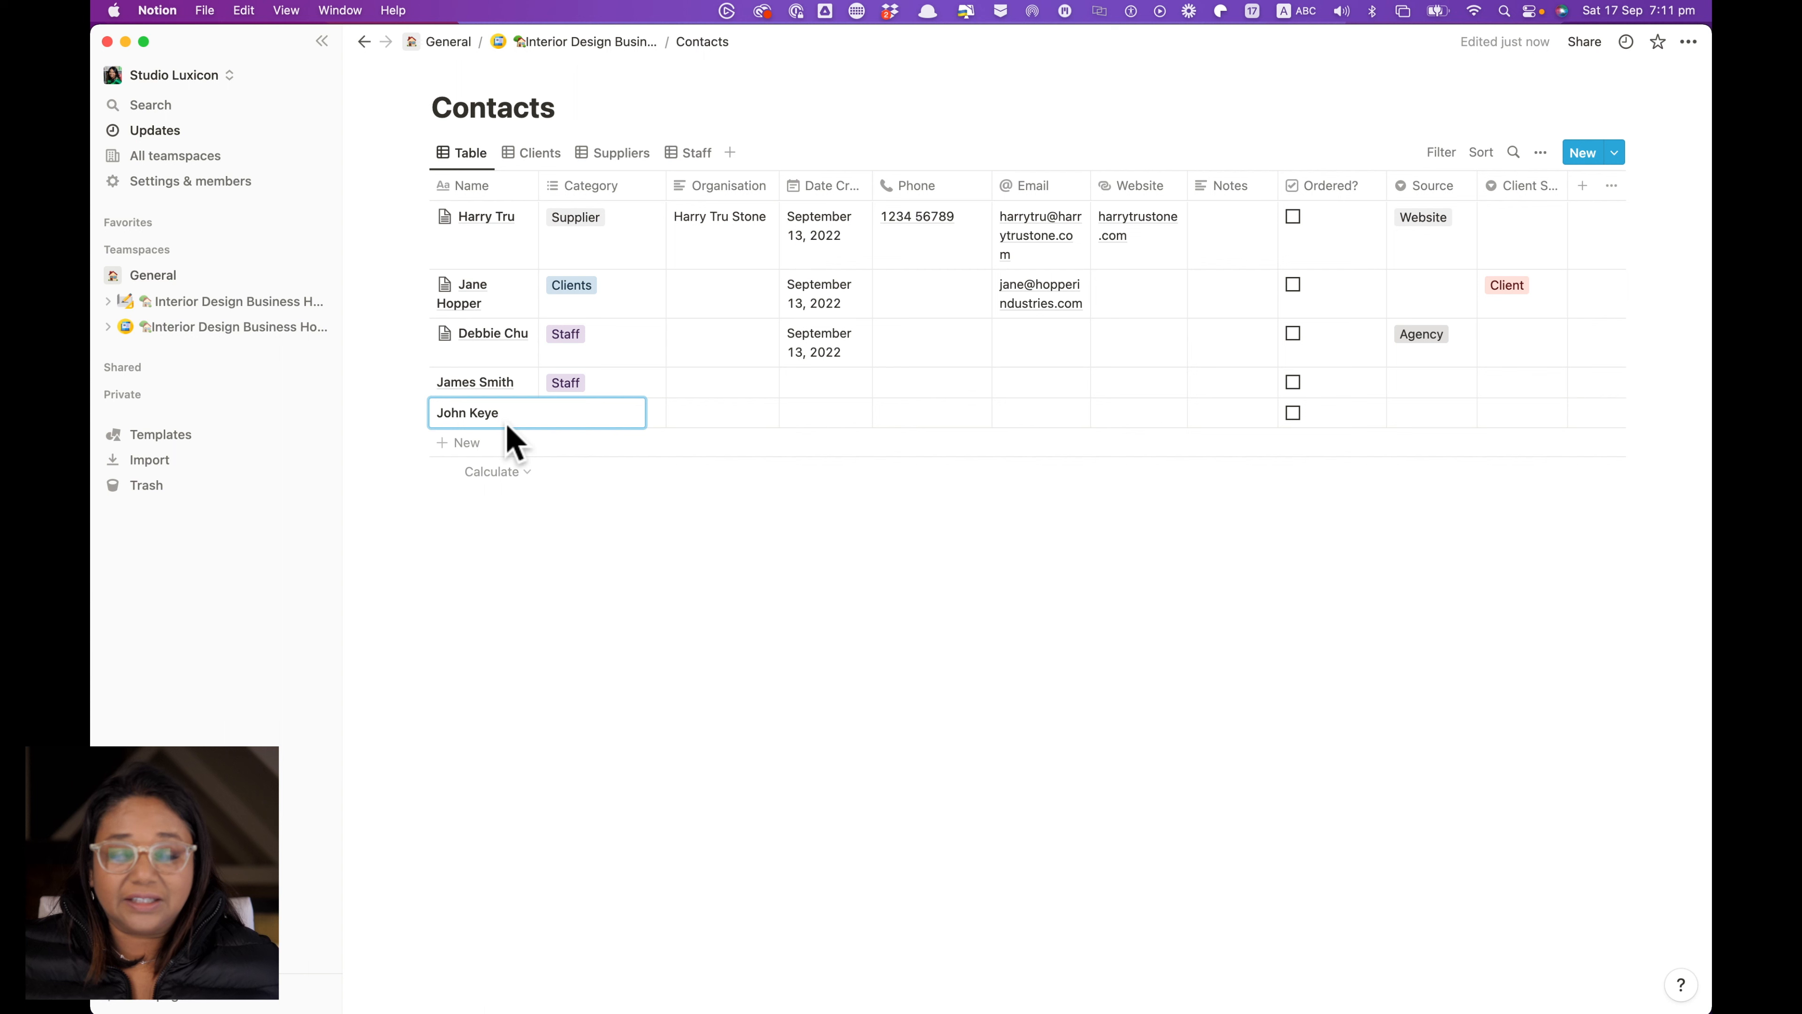
pyautogui.click(756, 535)
pyautogui.click(623, 413)
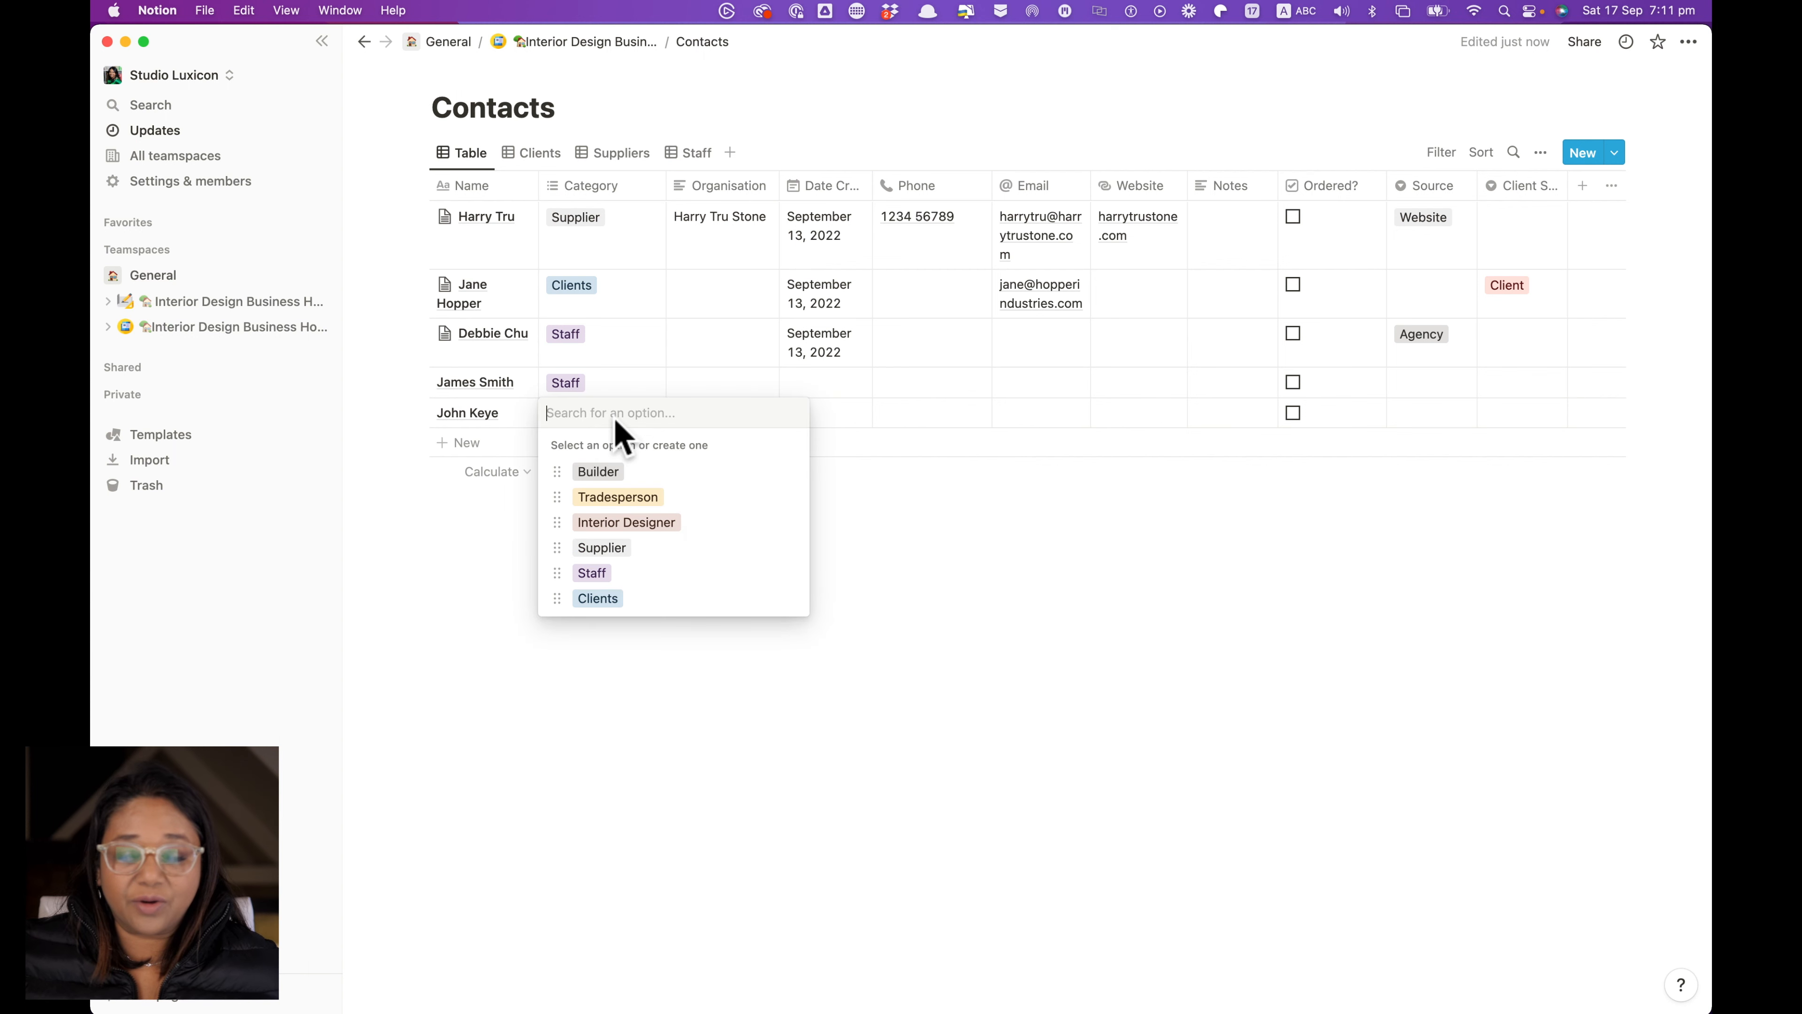
pyautogui.click(625, 501)
pyautogui.click(954, 596)
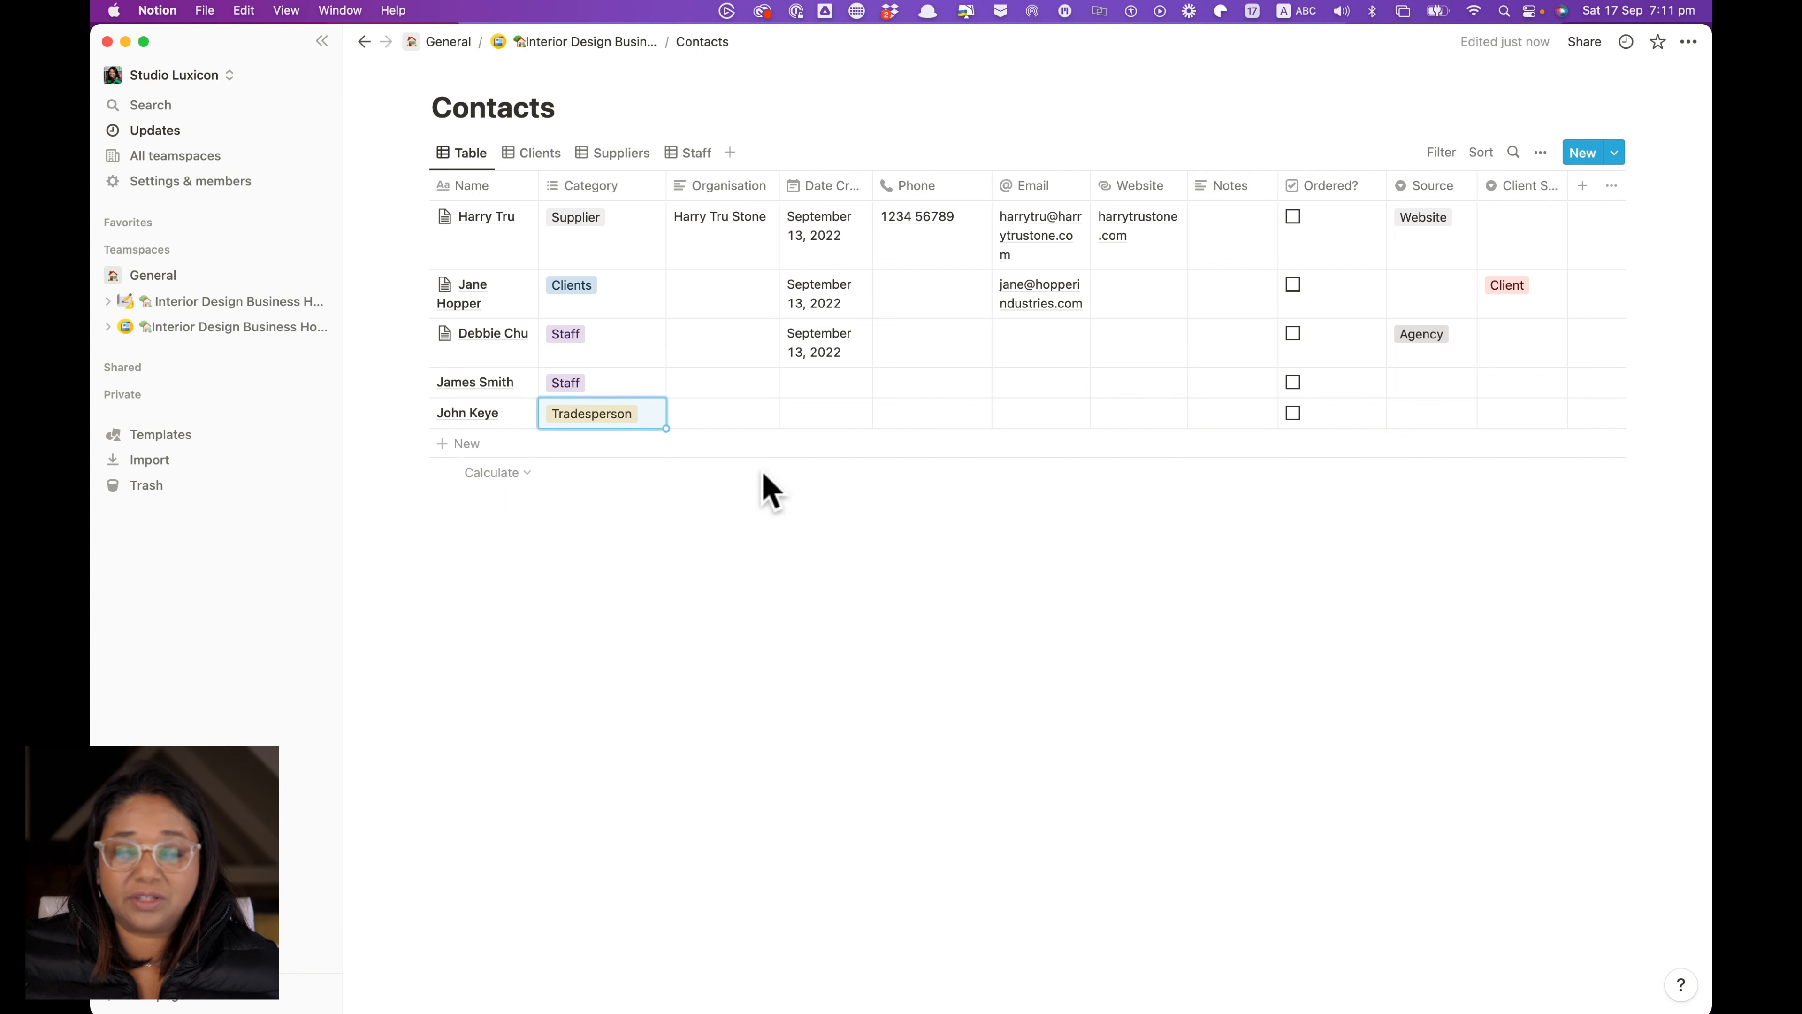
# Enter Plumber as the new contact's Organisation
pyautogui.click(735, 423)
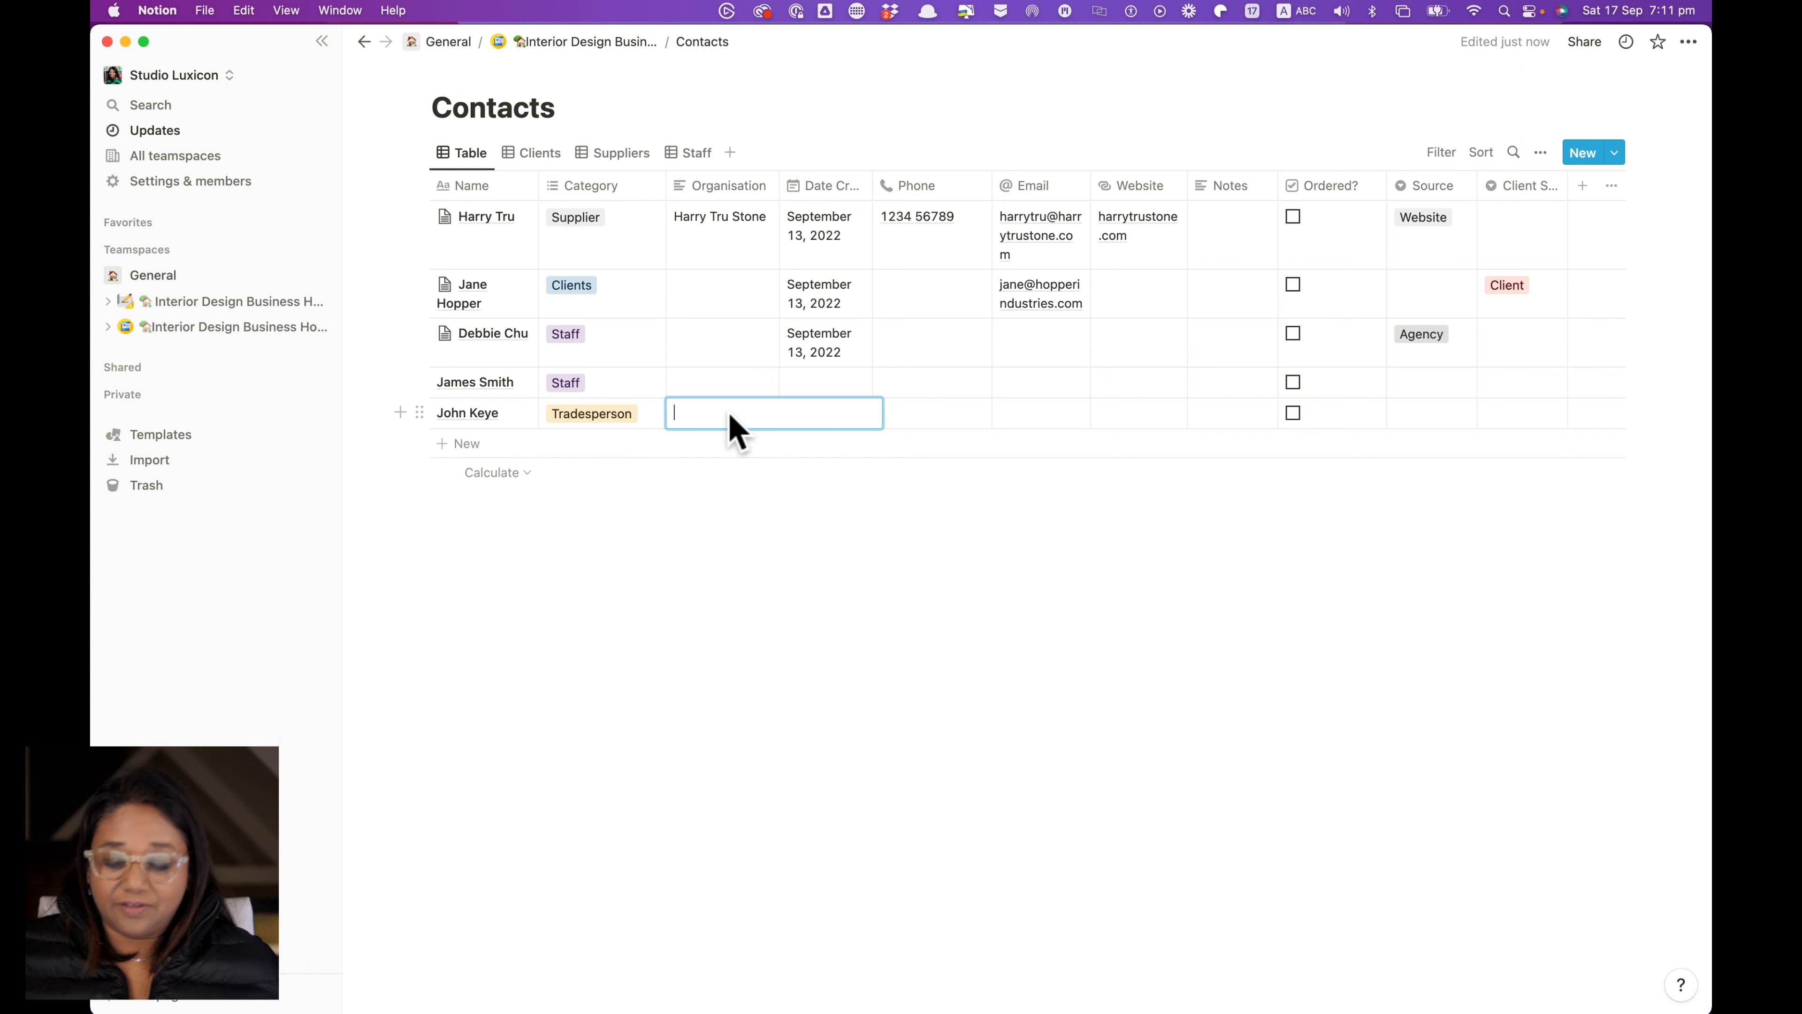
pyautogui.write('Plumm')
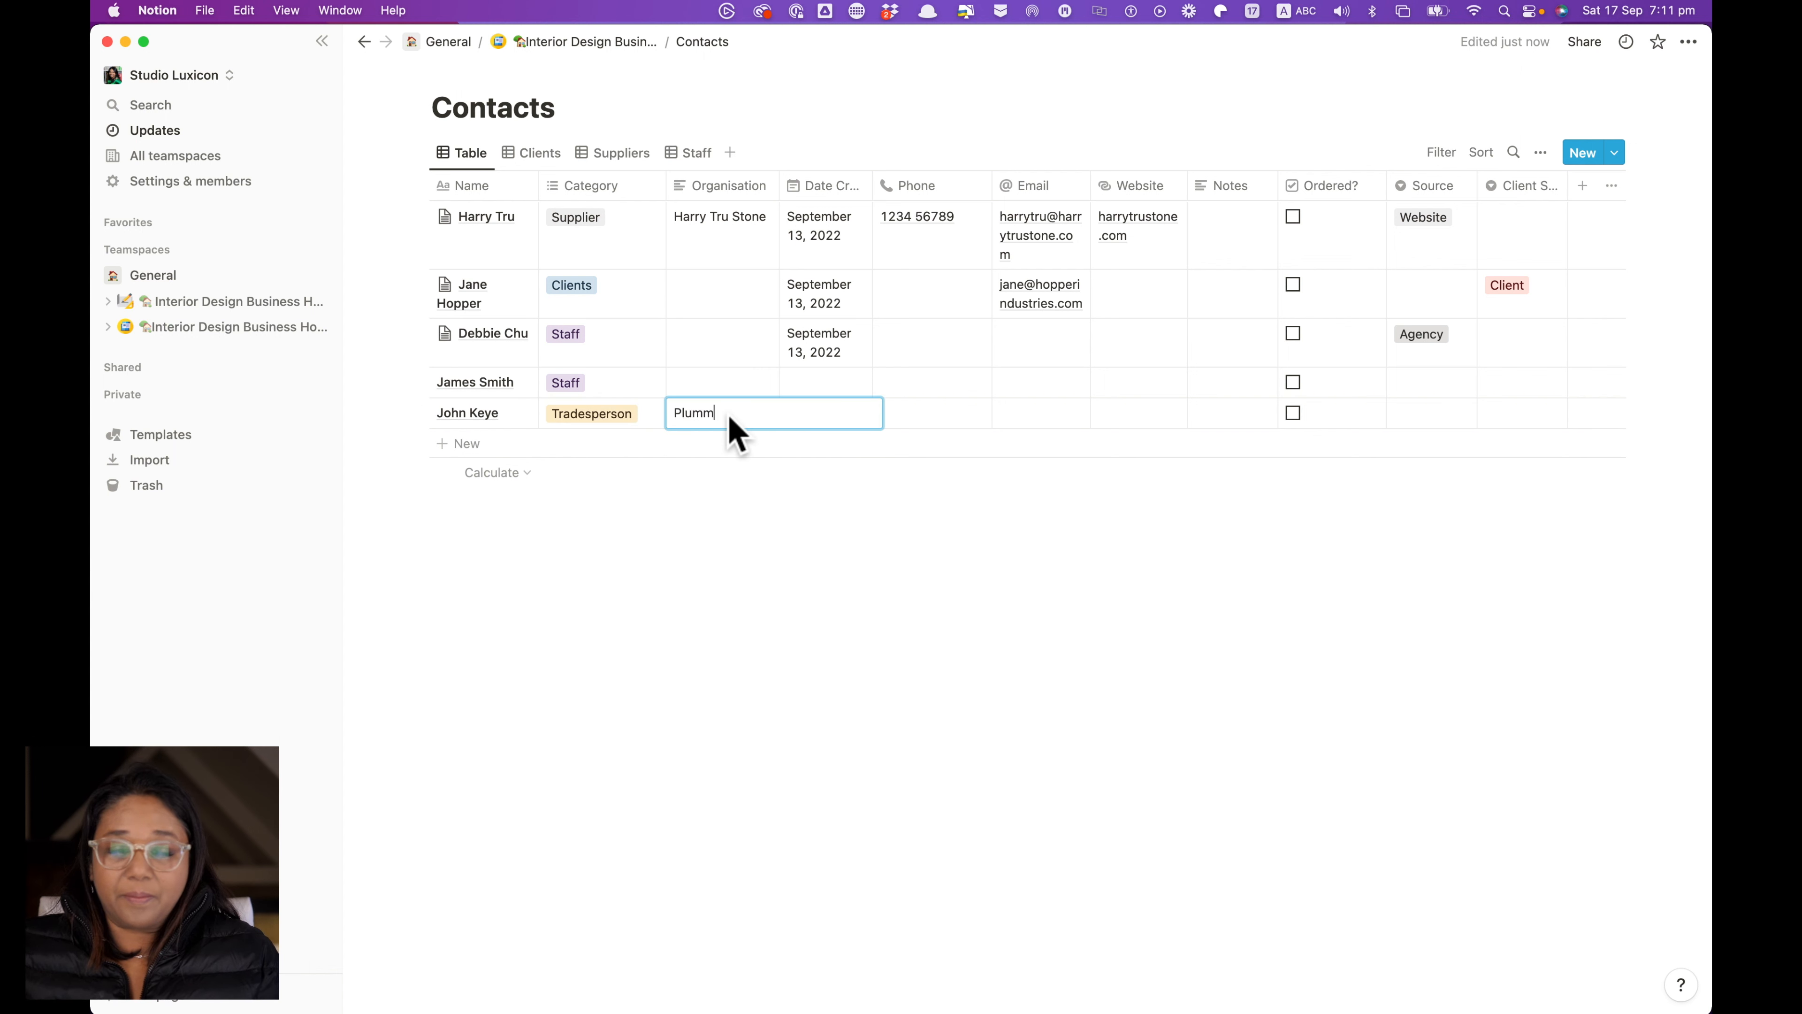
pyautogui.press('BackSpace')
pyautogui.write('ber')
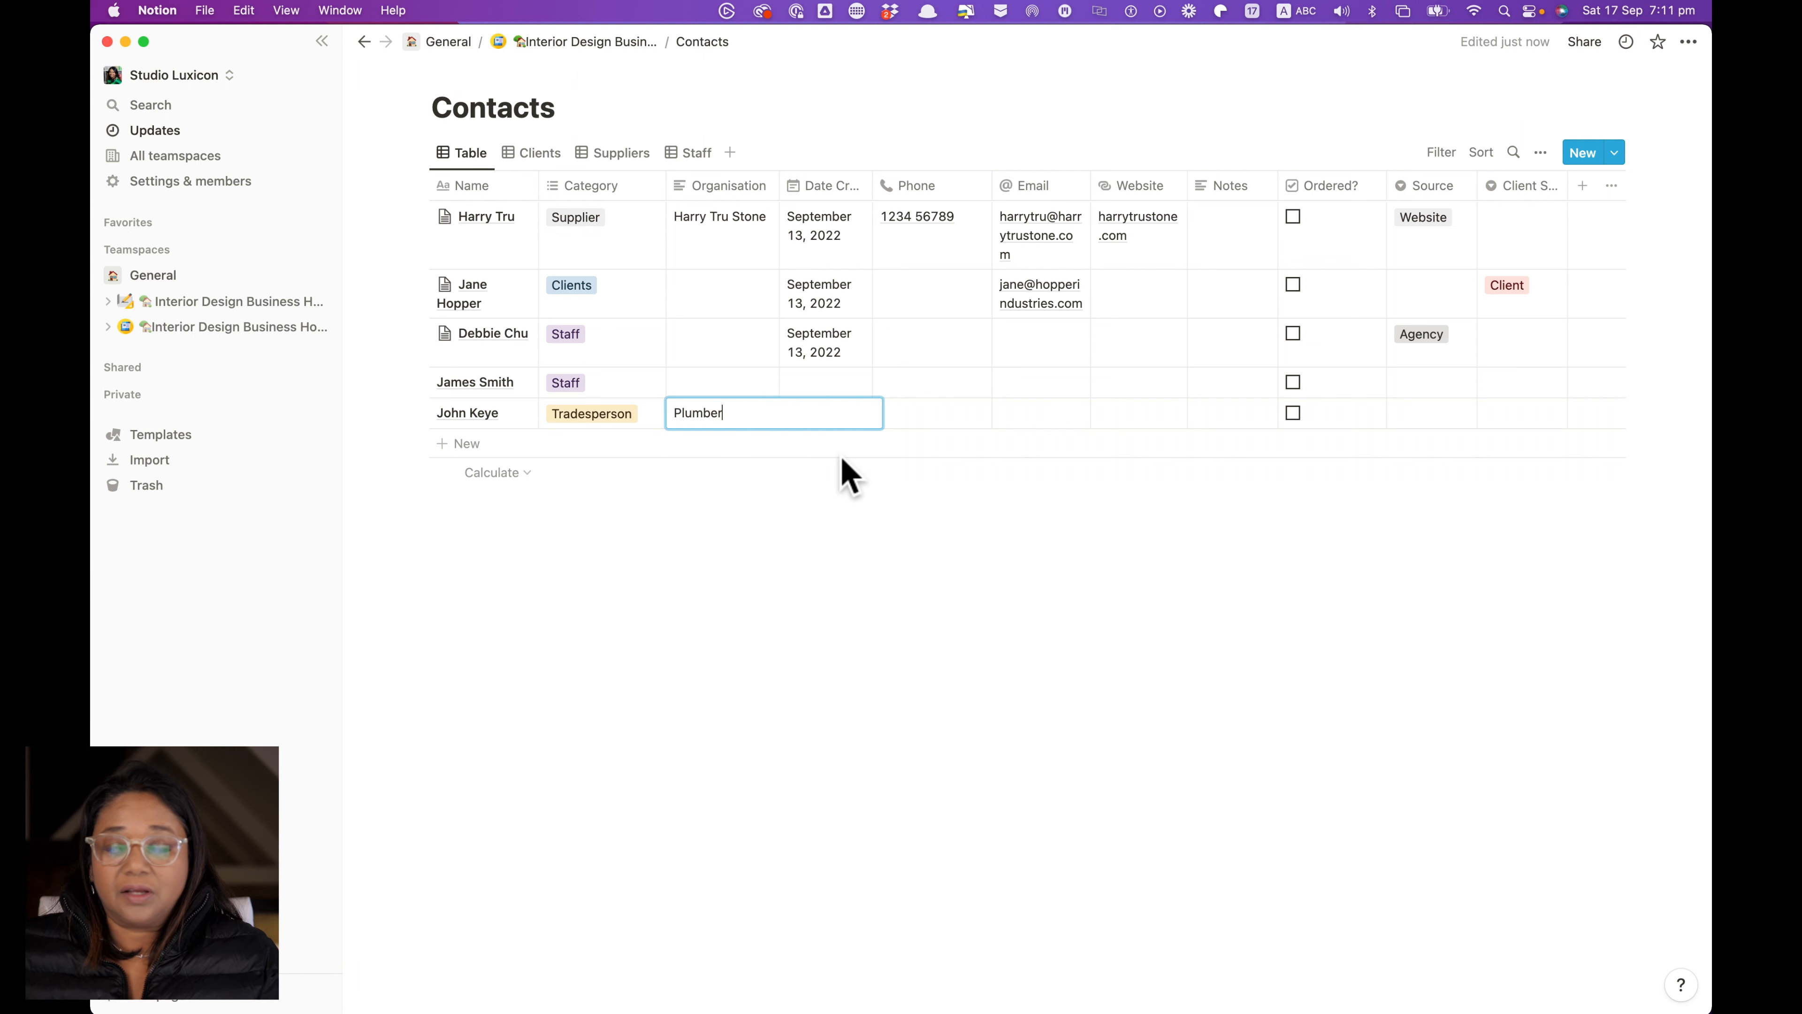
pyautogui.click(835, 413)
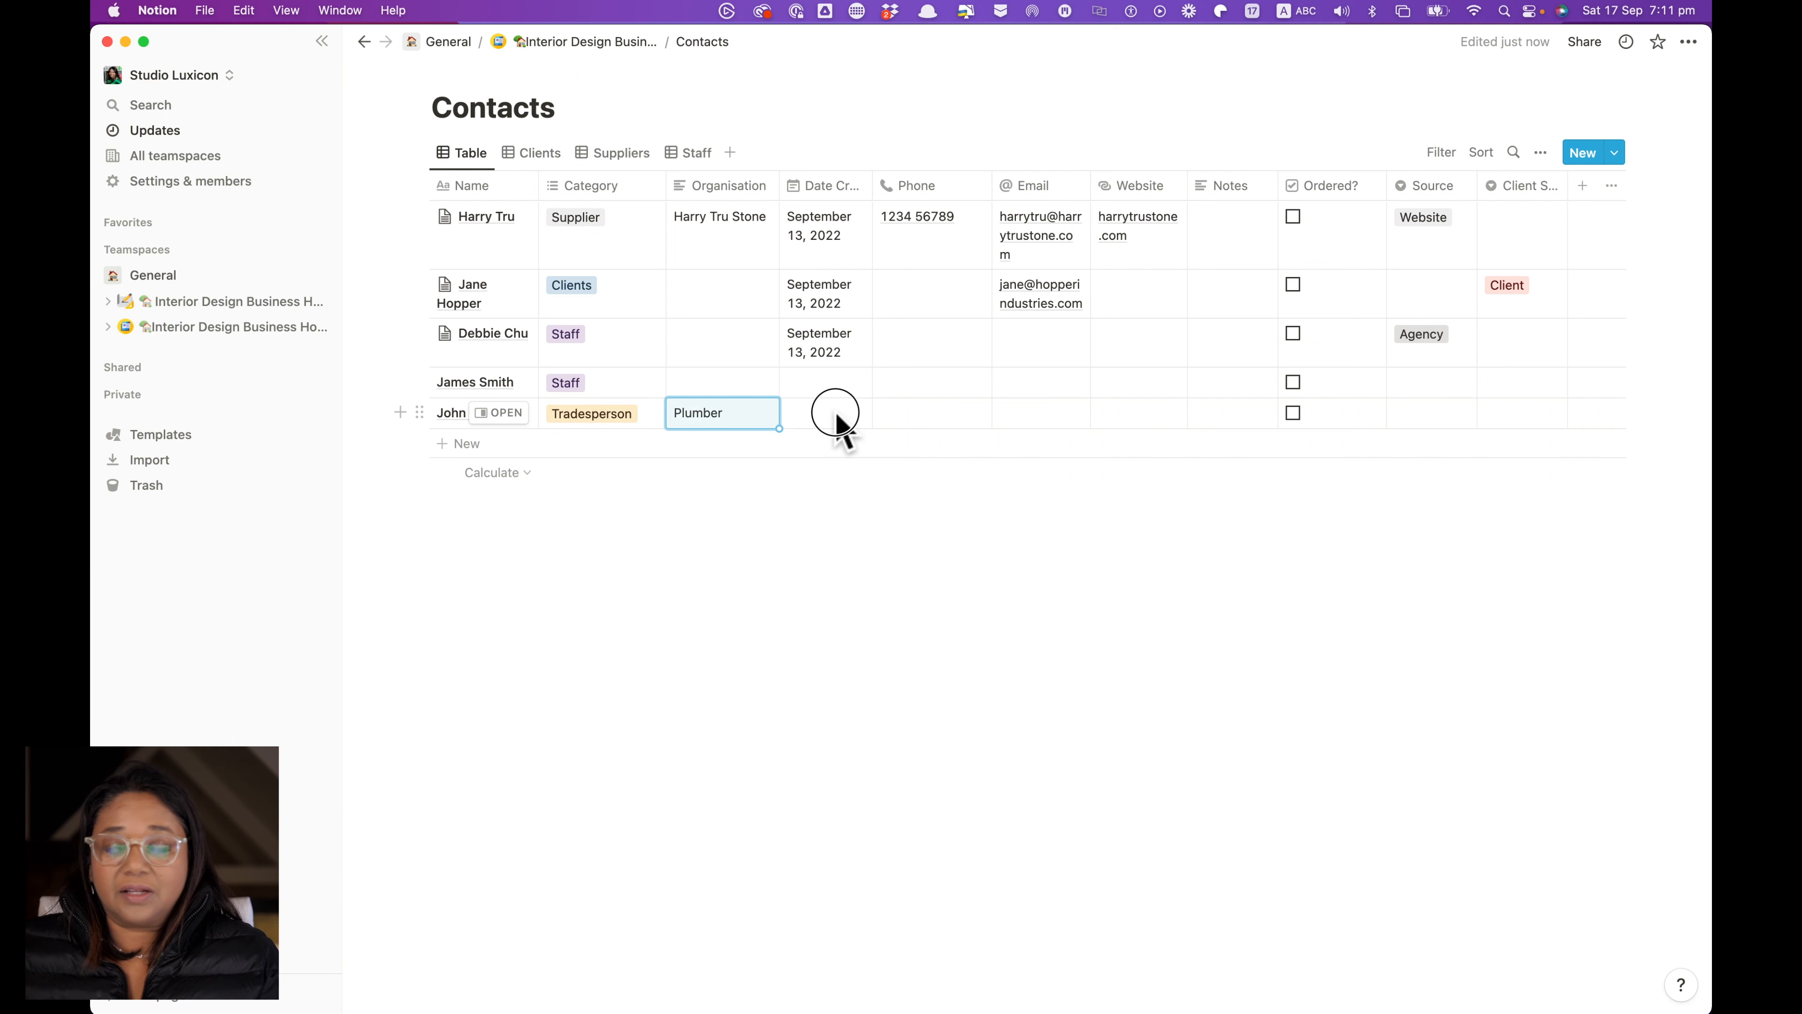
# Set Date Created to September 15, 2022 and Source to Referral
pyautogui.click(827, 424)
pyautogui.press('Escape')
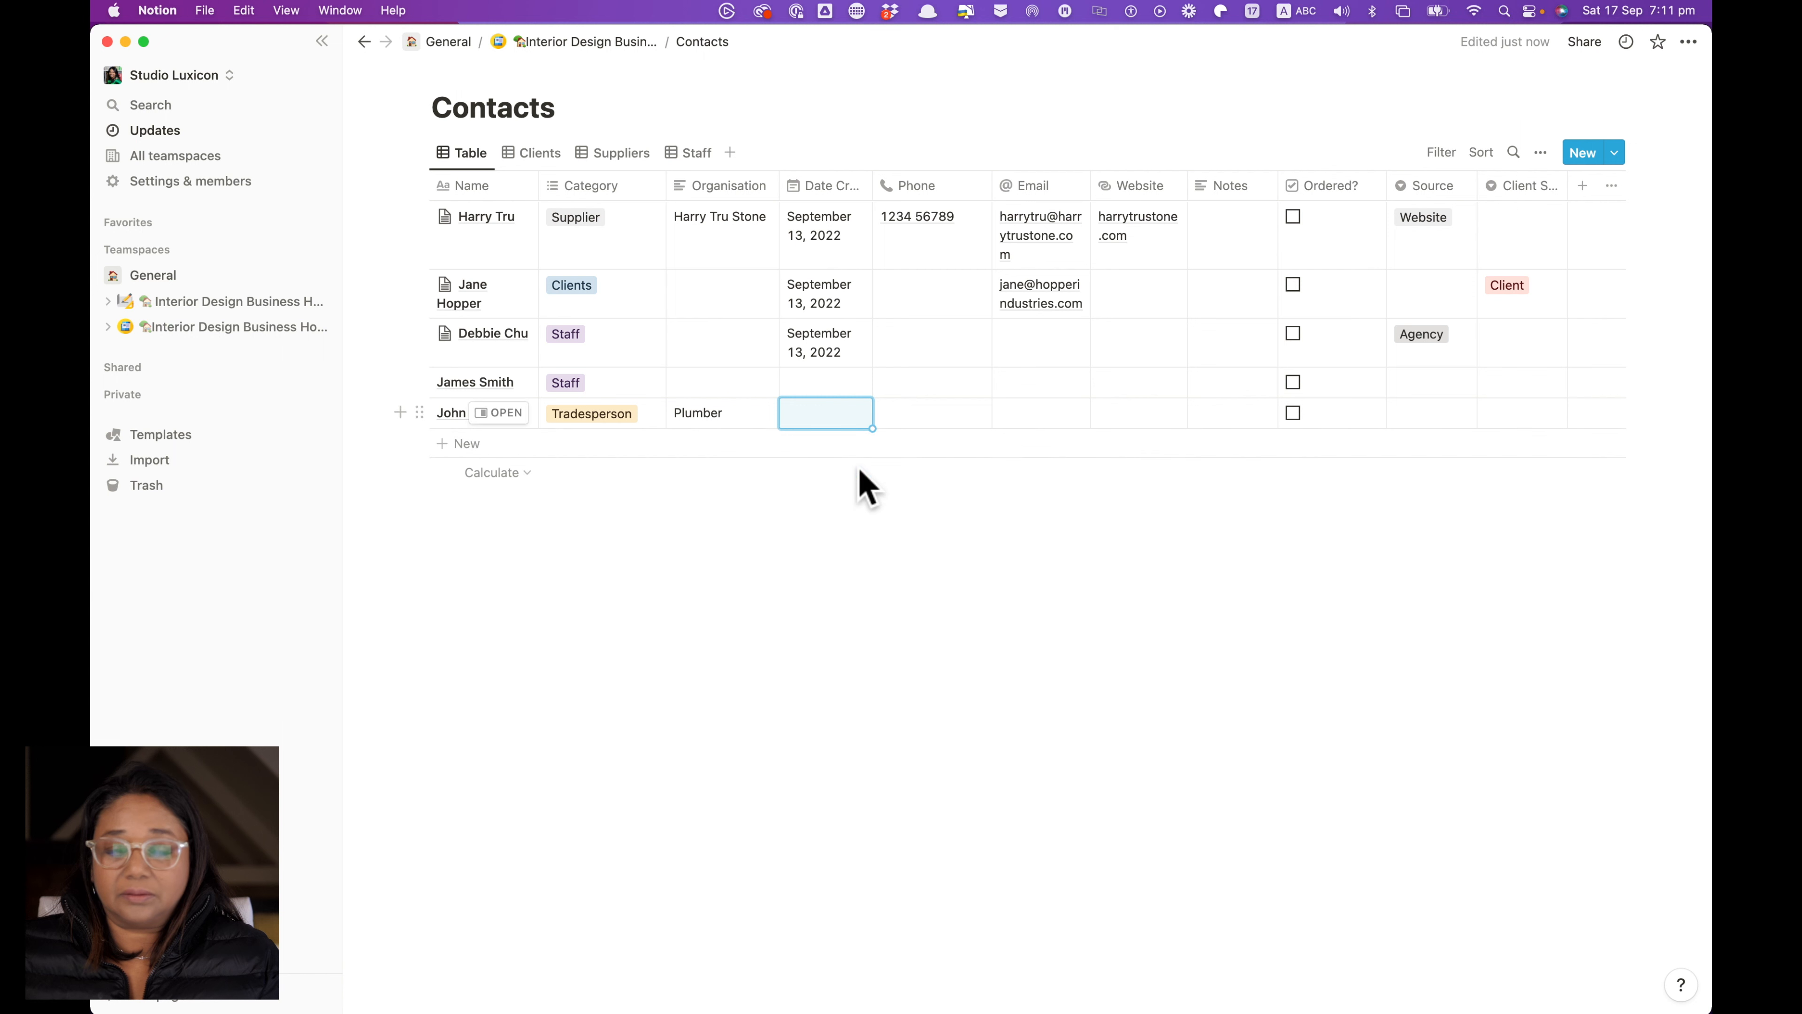
pyautogui.click(809, 417)
pyautogui.click(899, 598)
pyautogui.press('Escape')
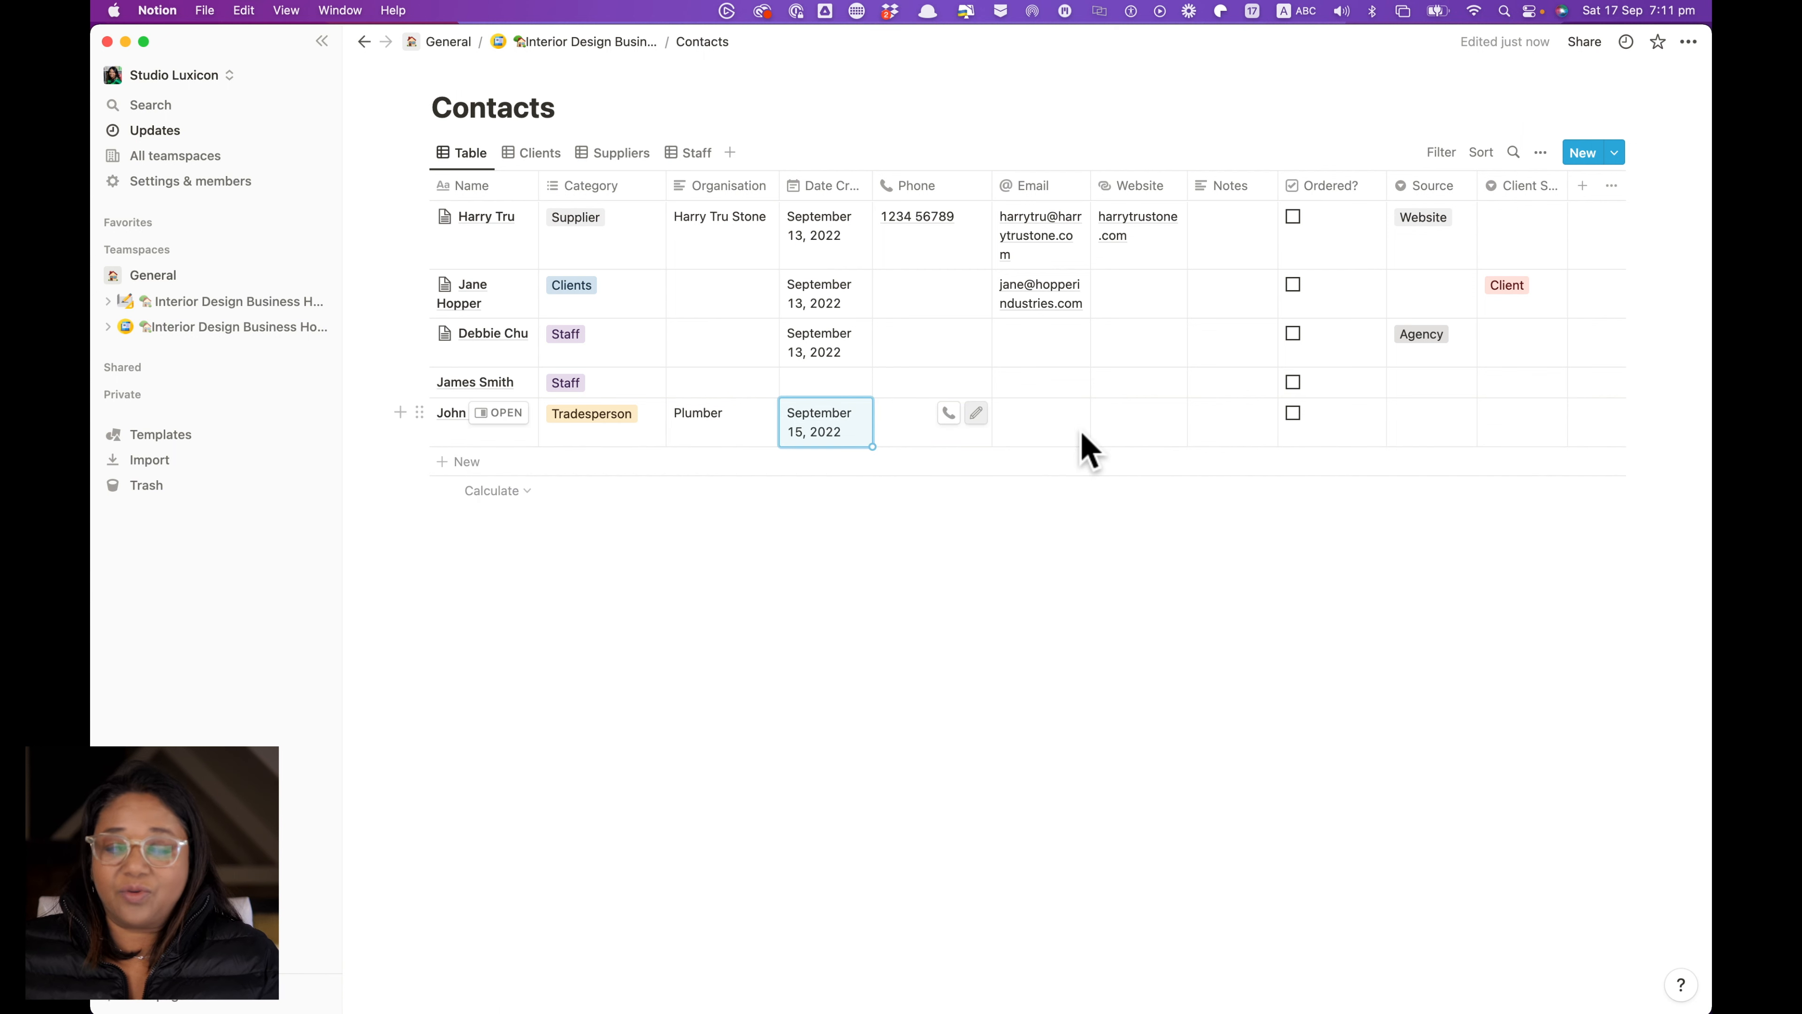
pyautogui.click(1433, 425)
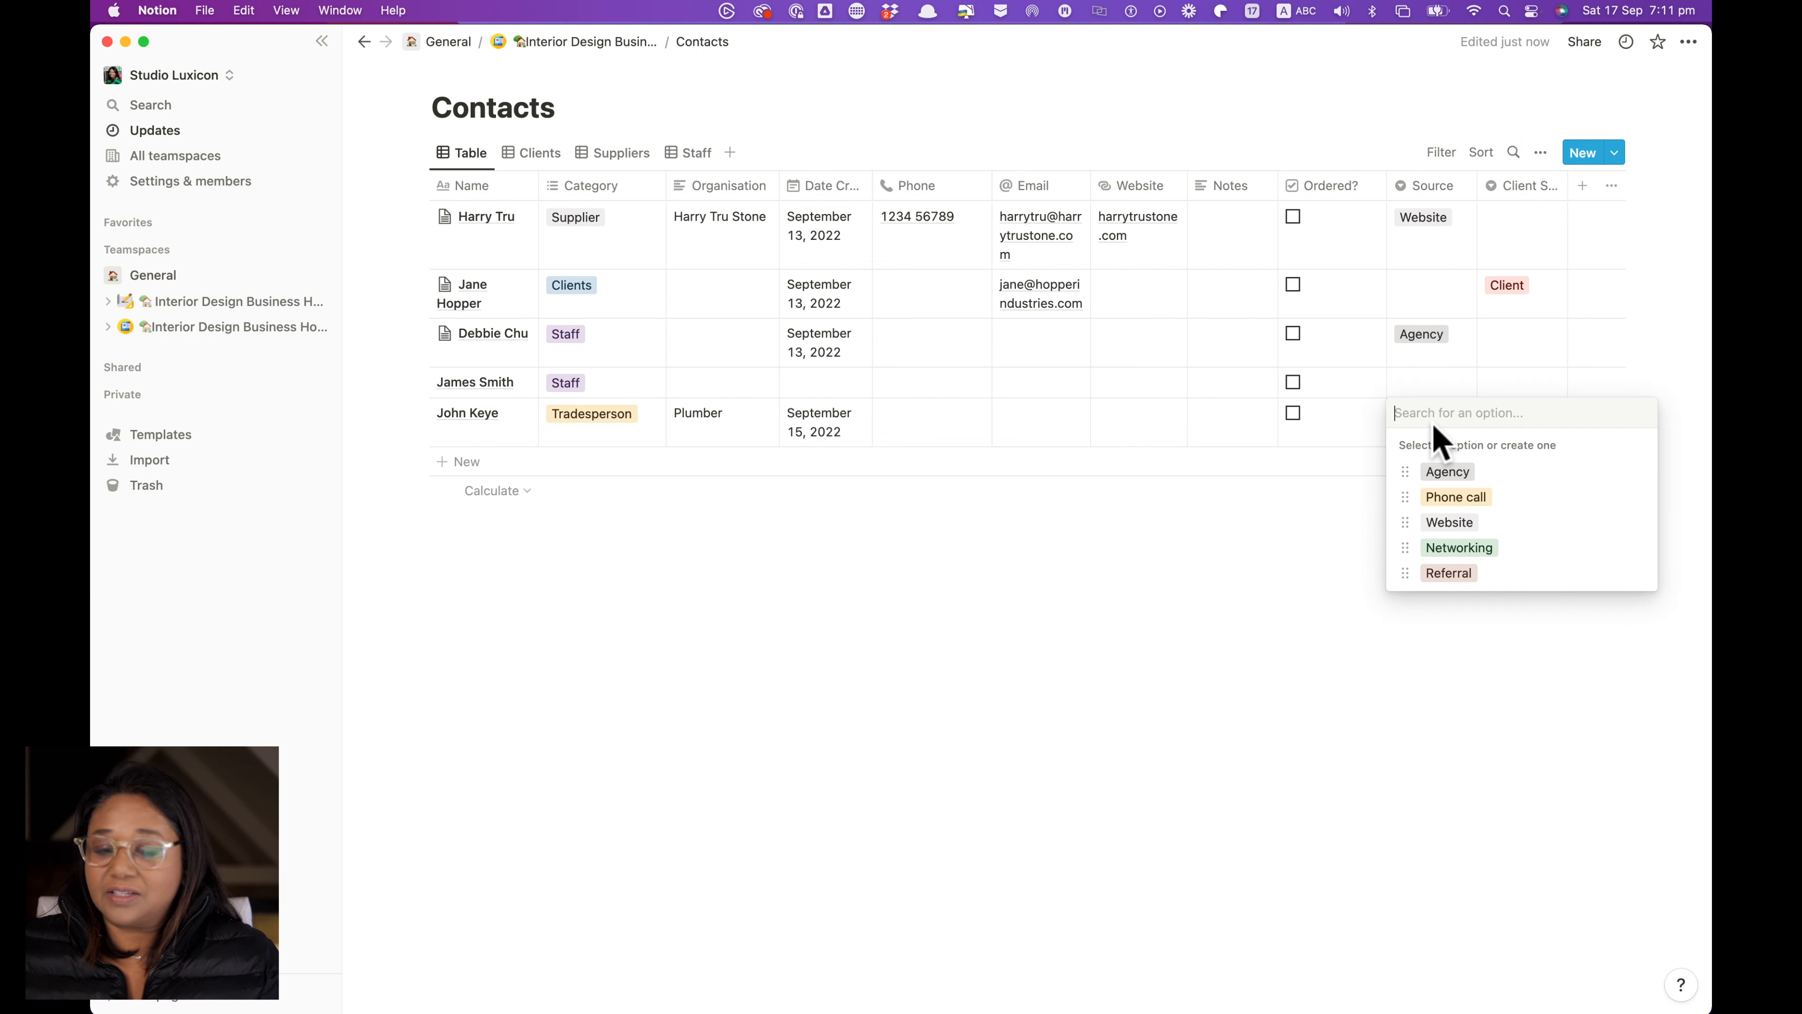
pyautogui.click(1451, 573)
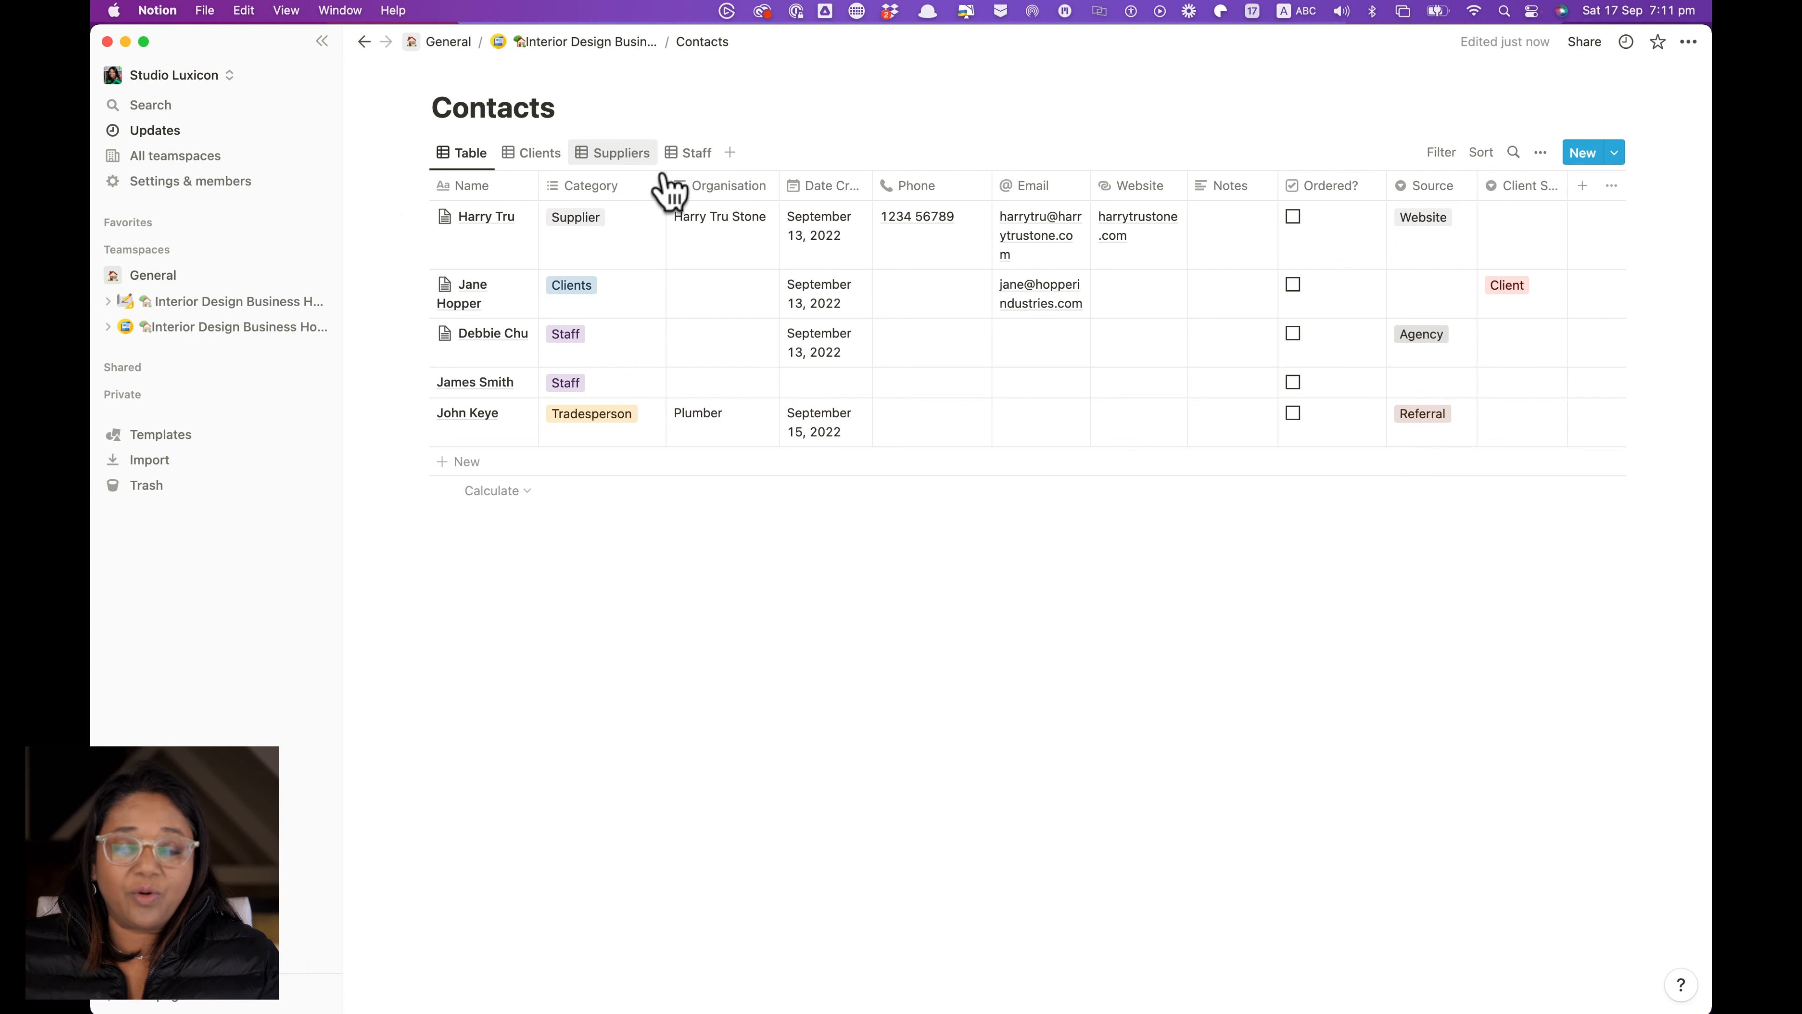
# Add a table view called Trades to Contacts with Wrap all columns on
pyautogui.click(730, 153)
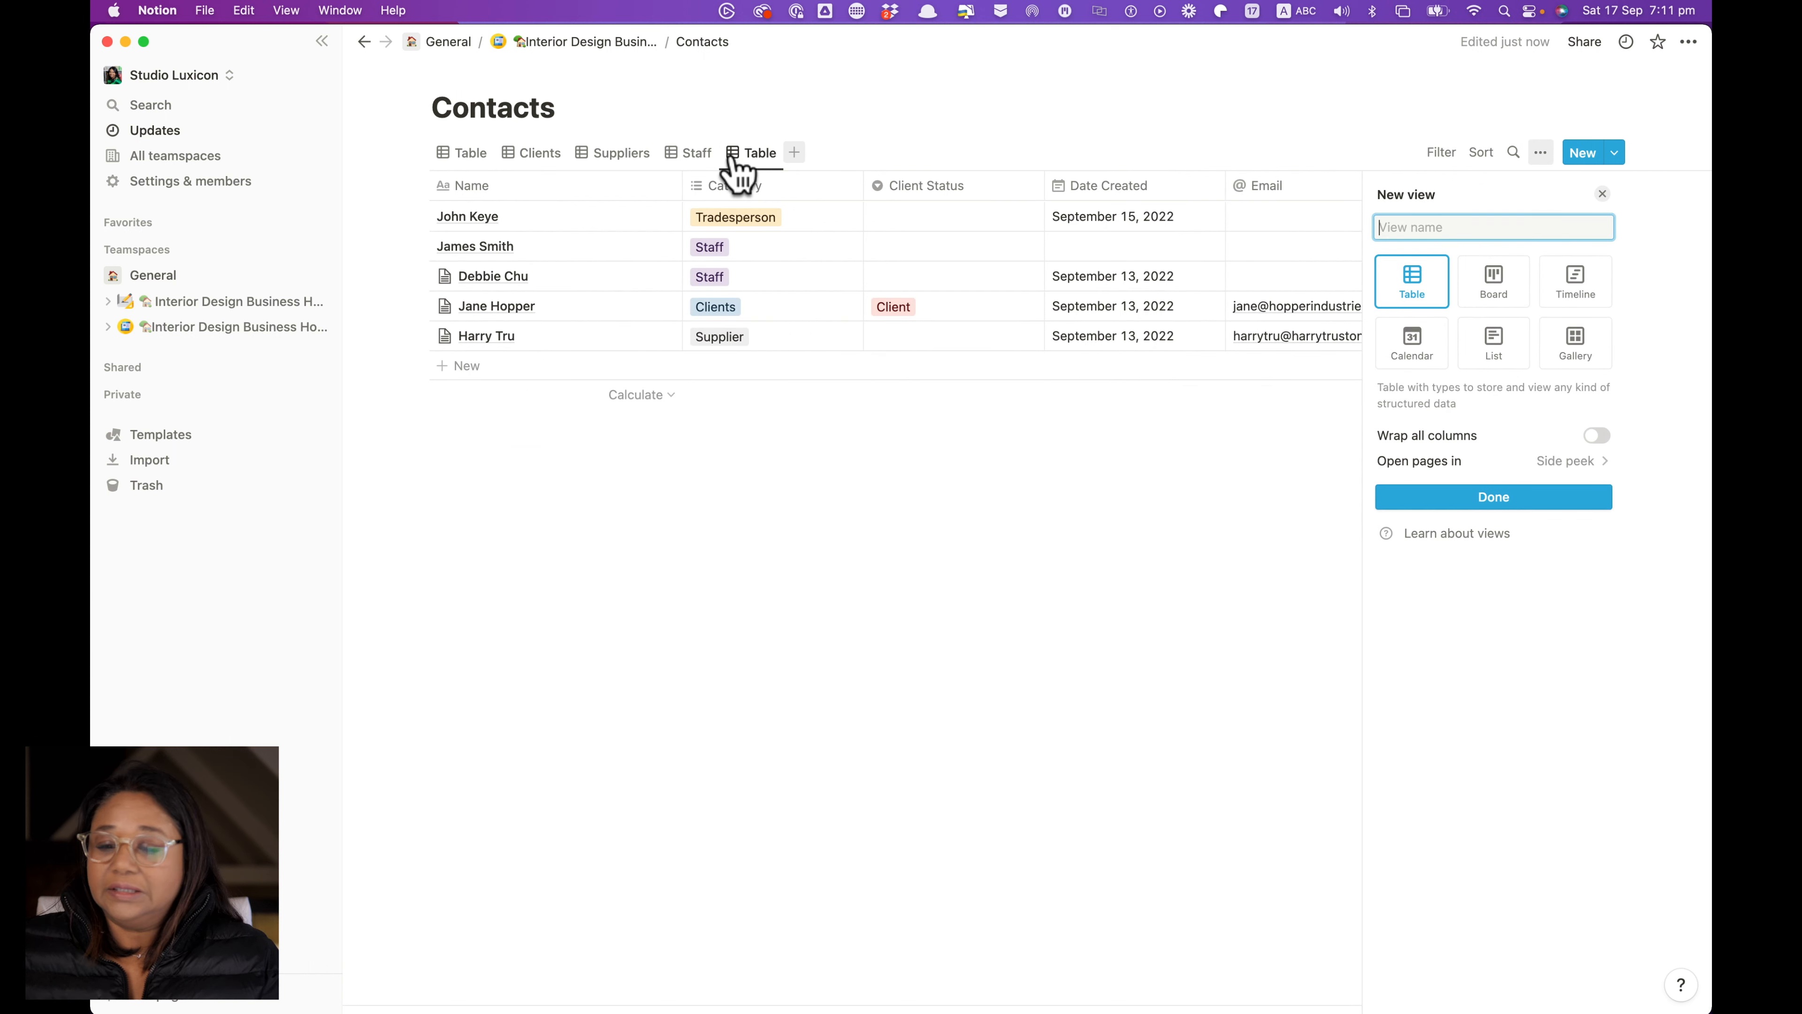
pyautogui.write('f')
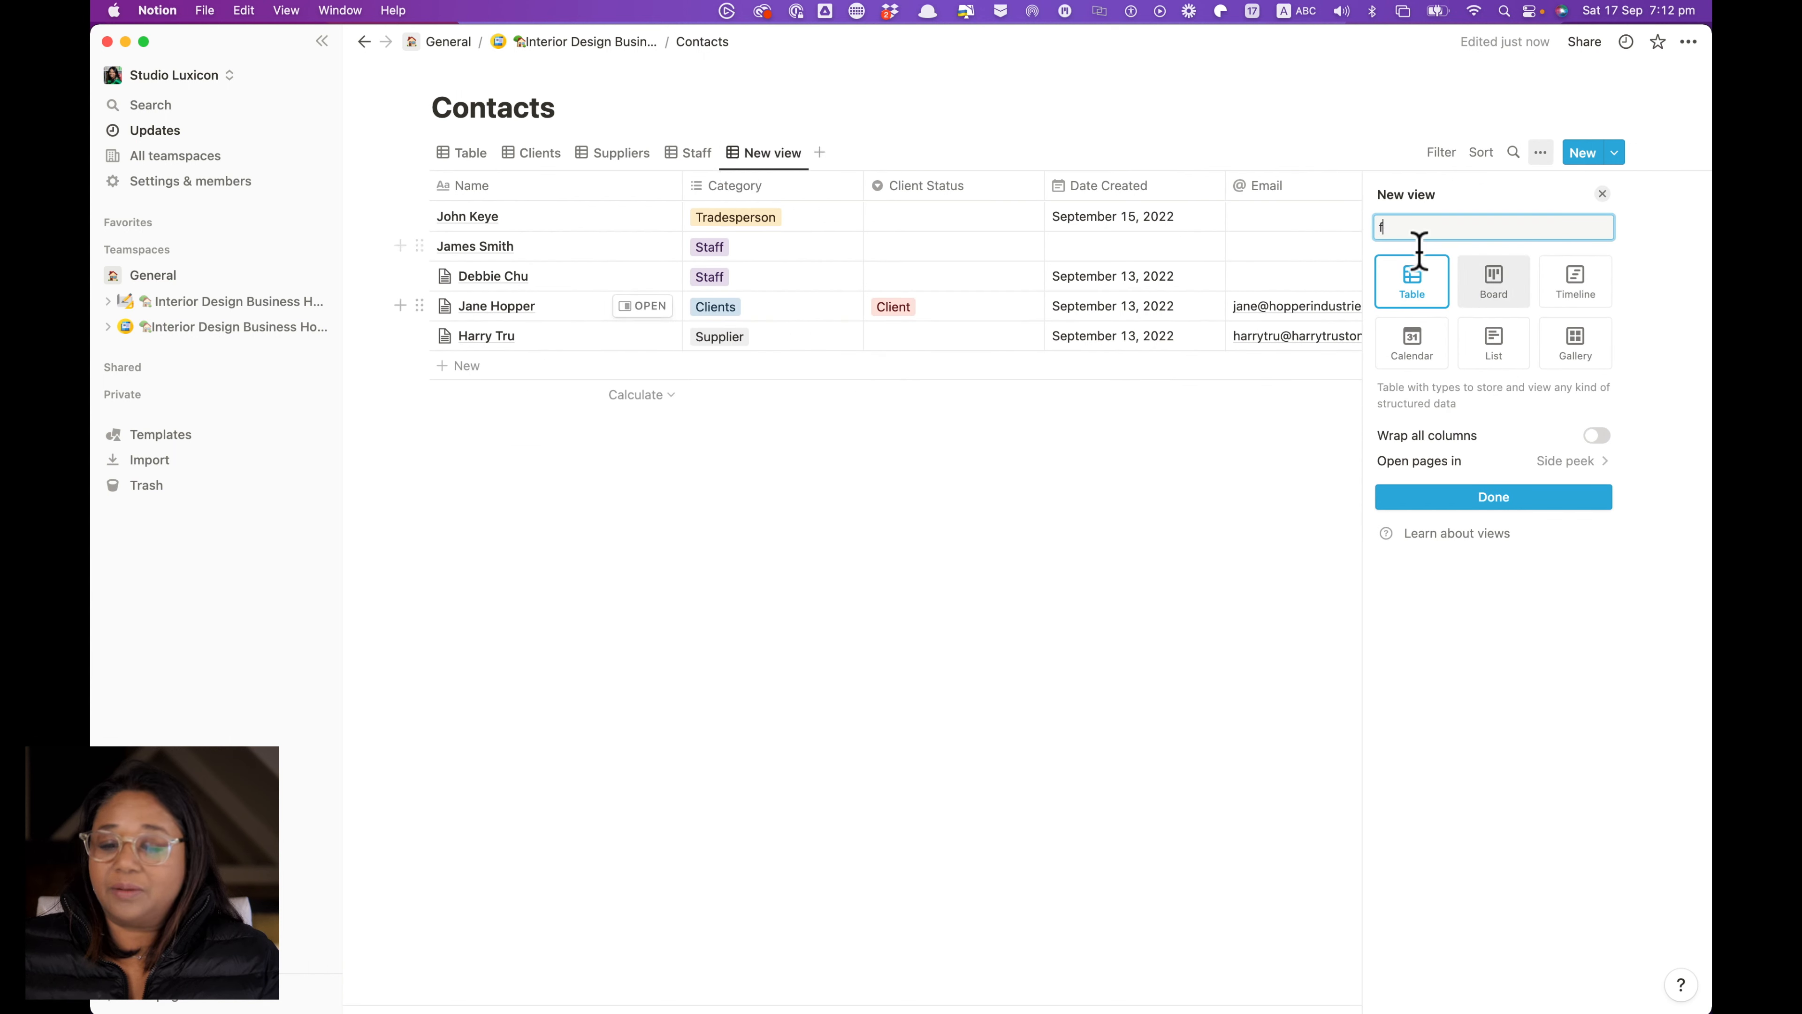
pyautogui.click(1389, 229)
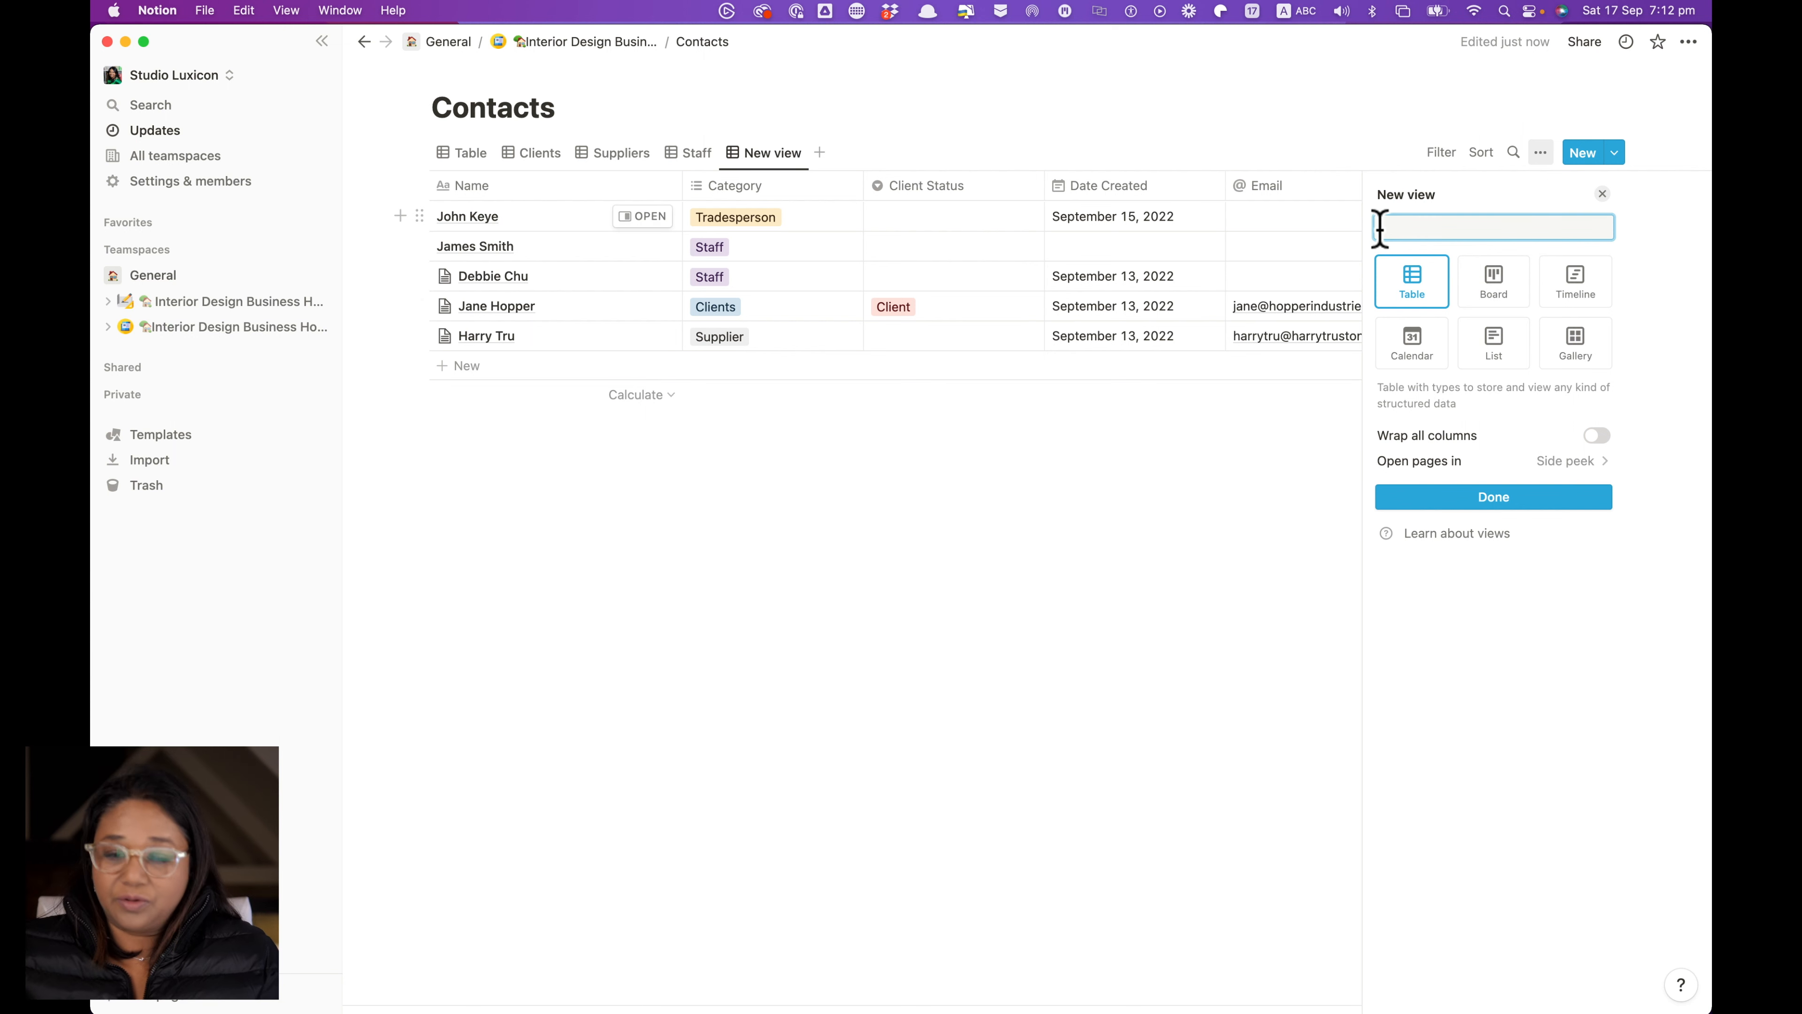
pyautogui.write('Trades')
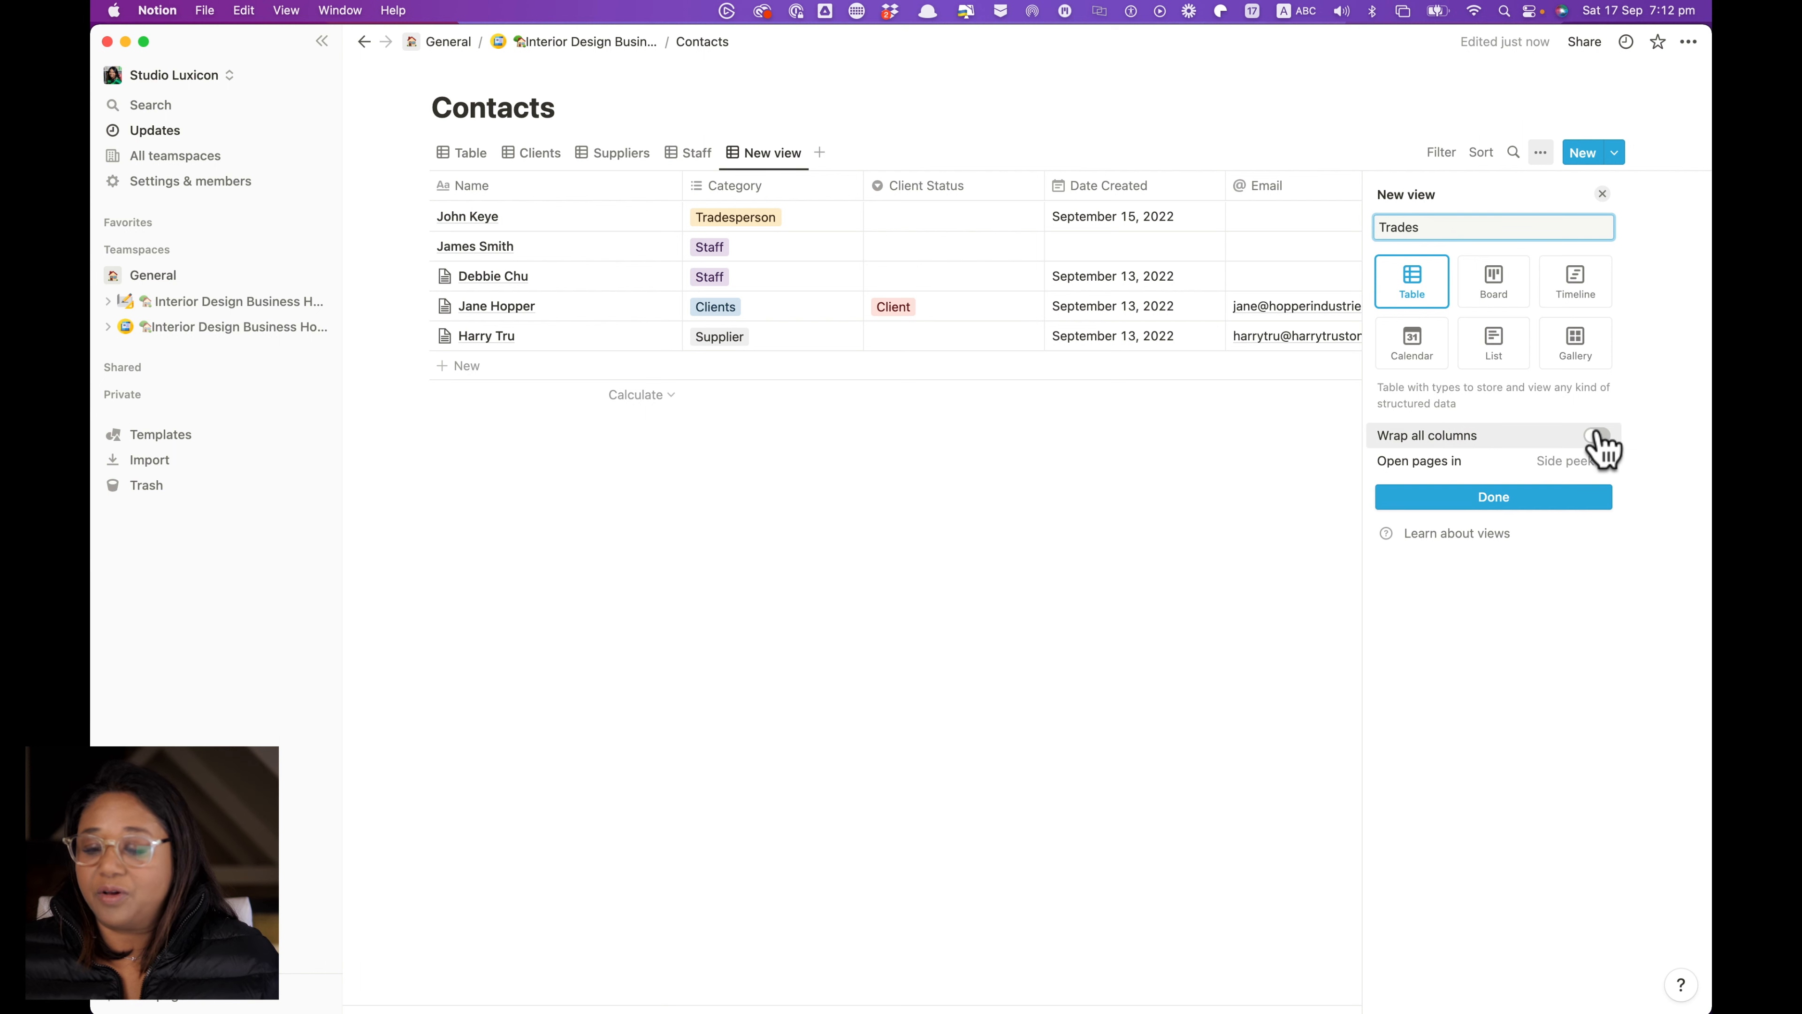
pyautogui.click(1494, 497)
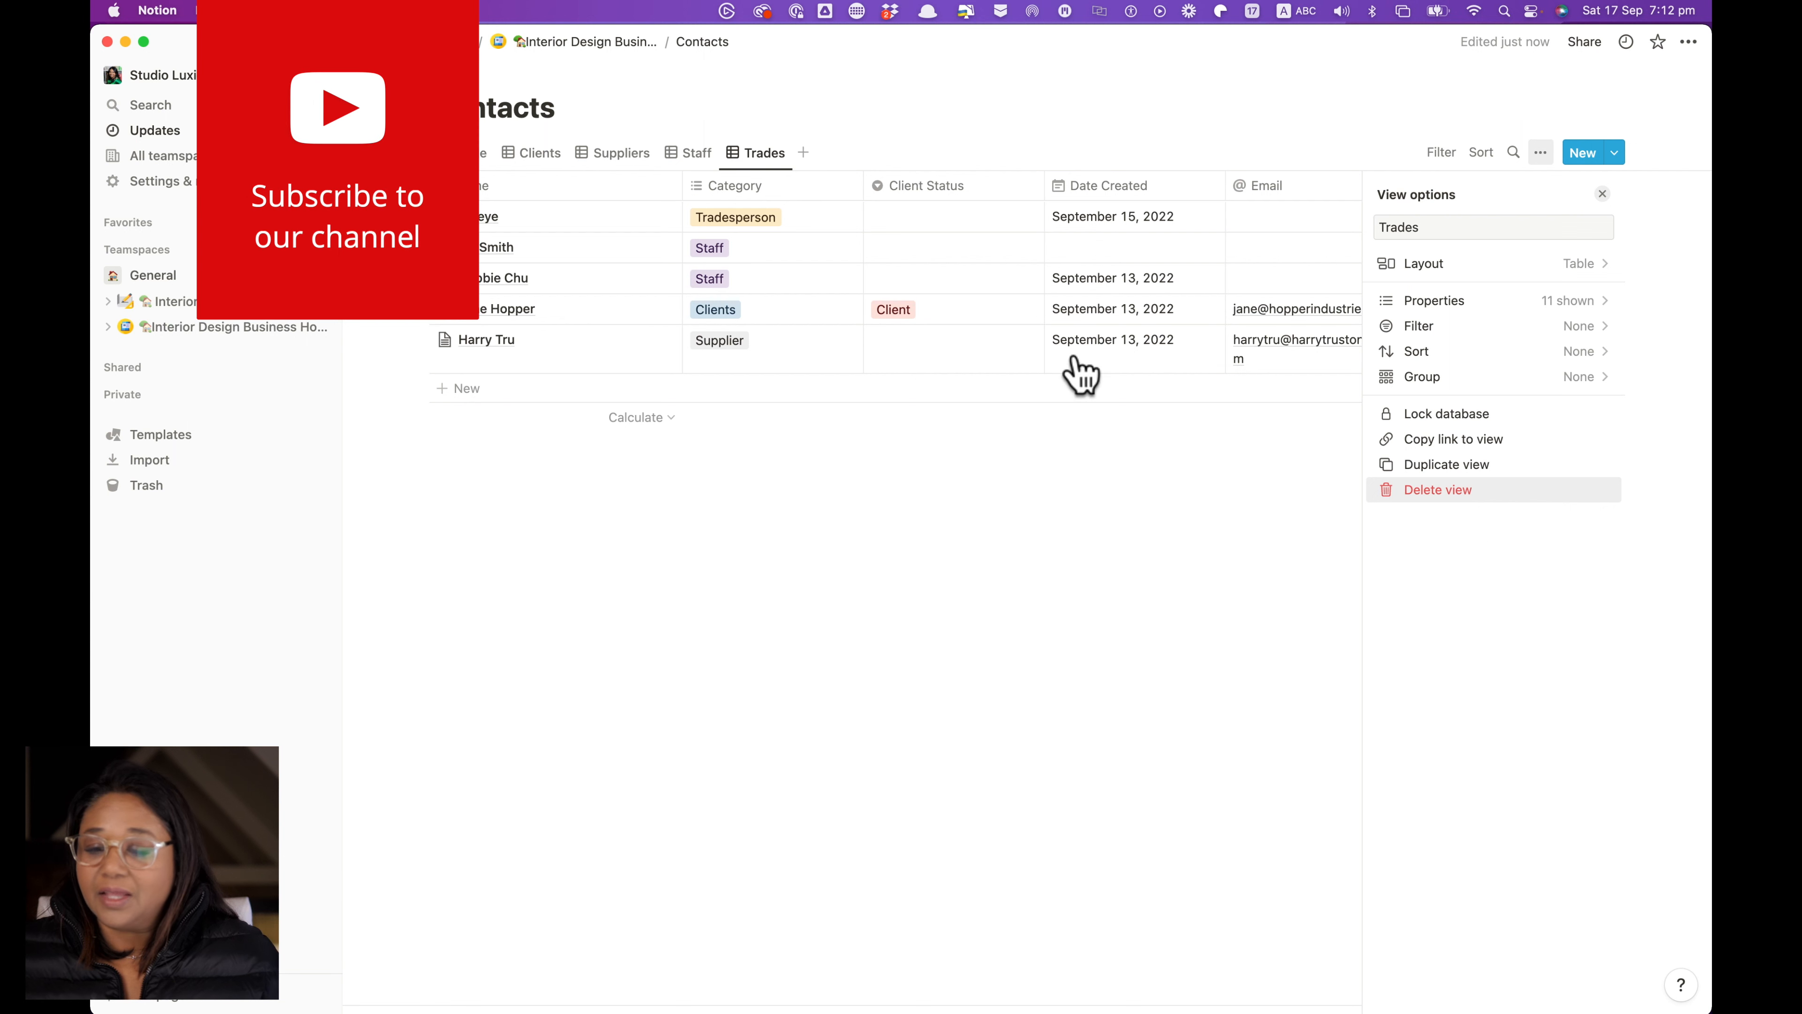
# Hide the Client Status, Category and Source properties in the Trades view
pyautogui.click(1568, 305)
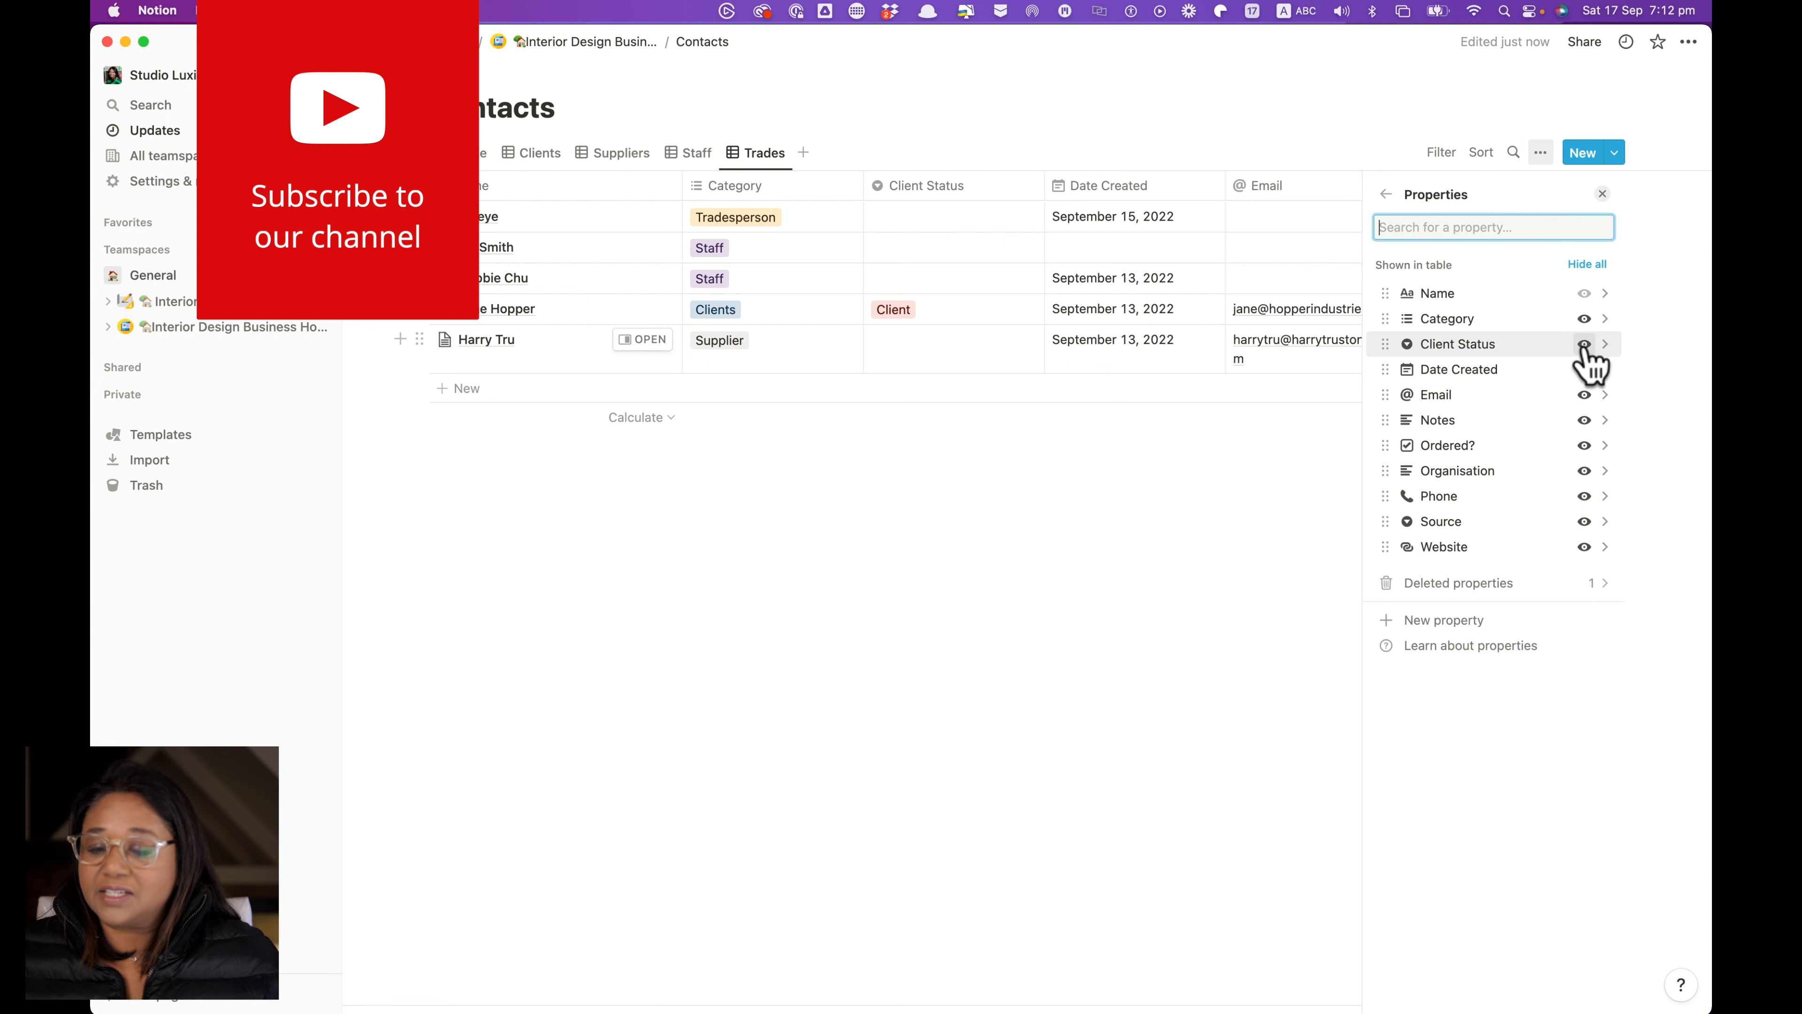
pyautogui.click(1584, 345)
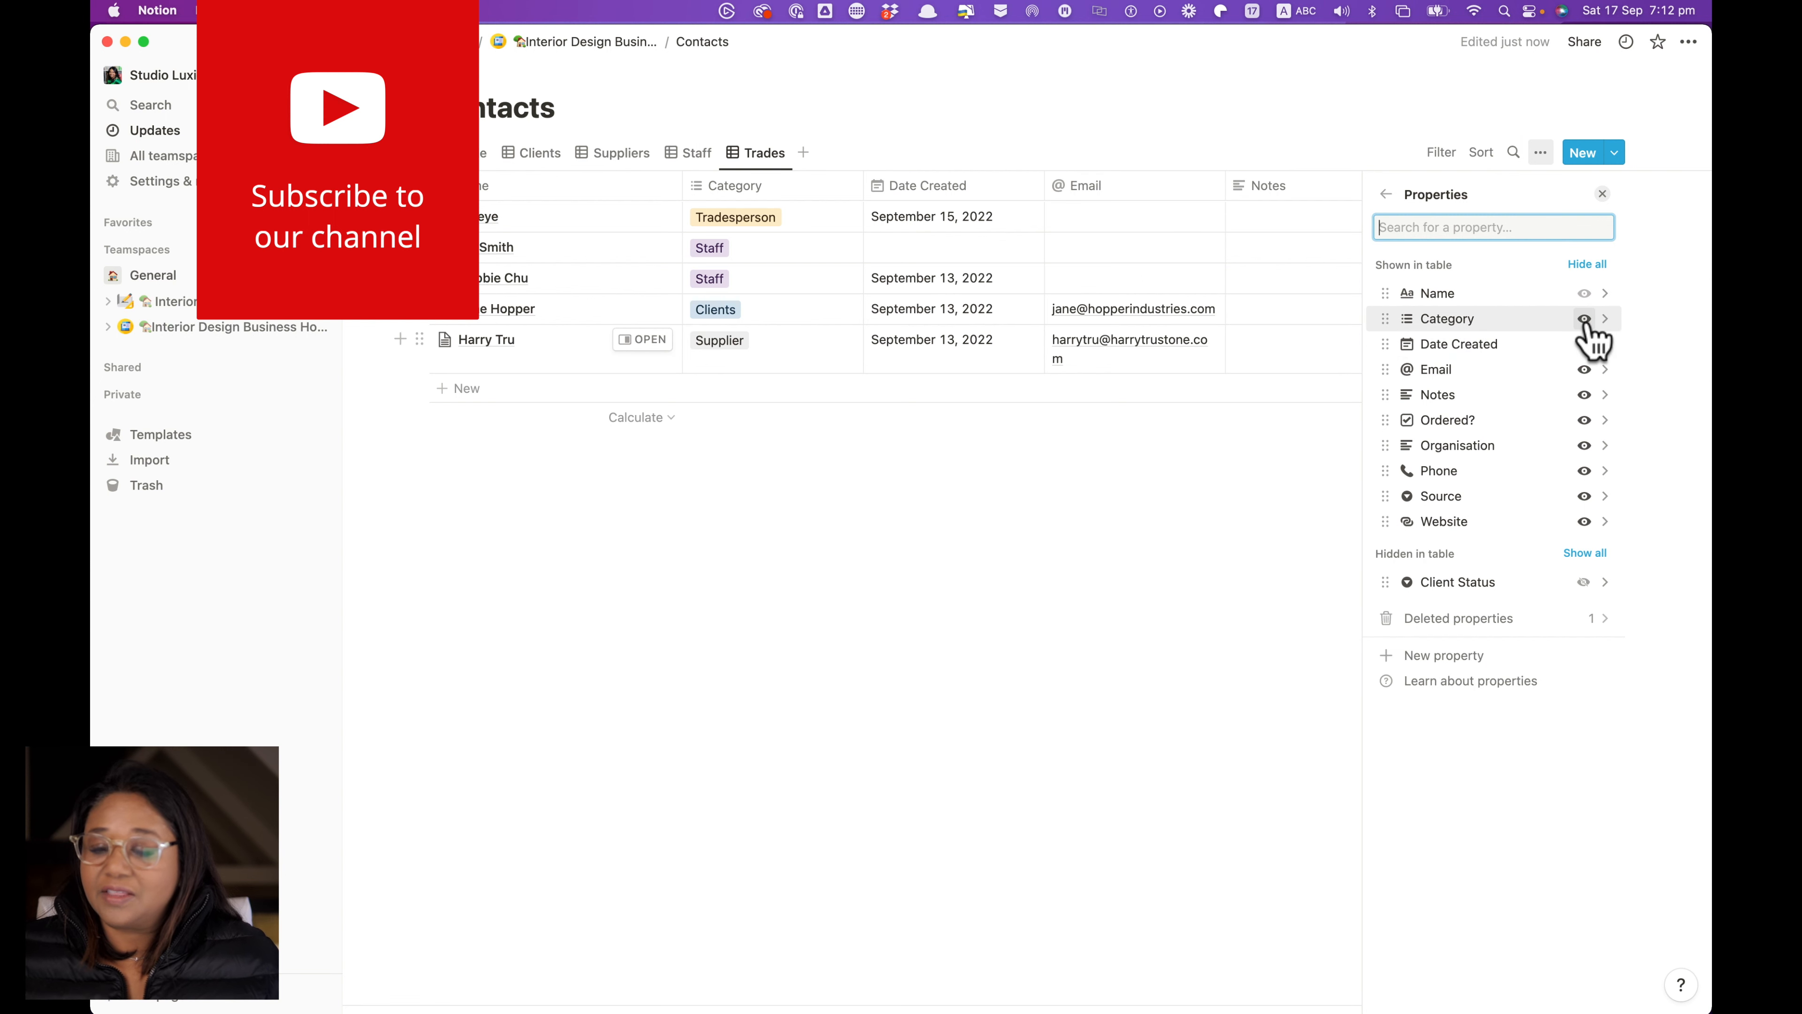
pyautogui.click(1584, 318)
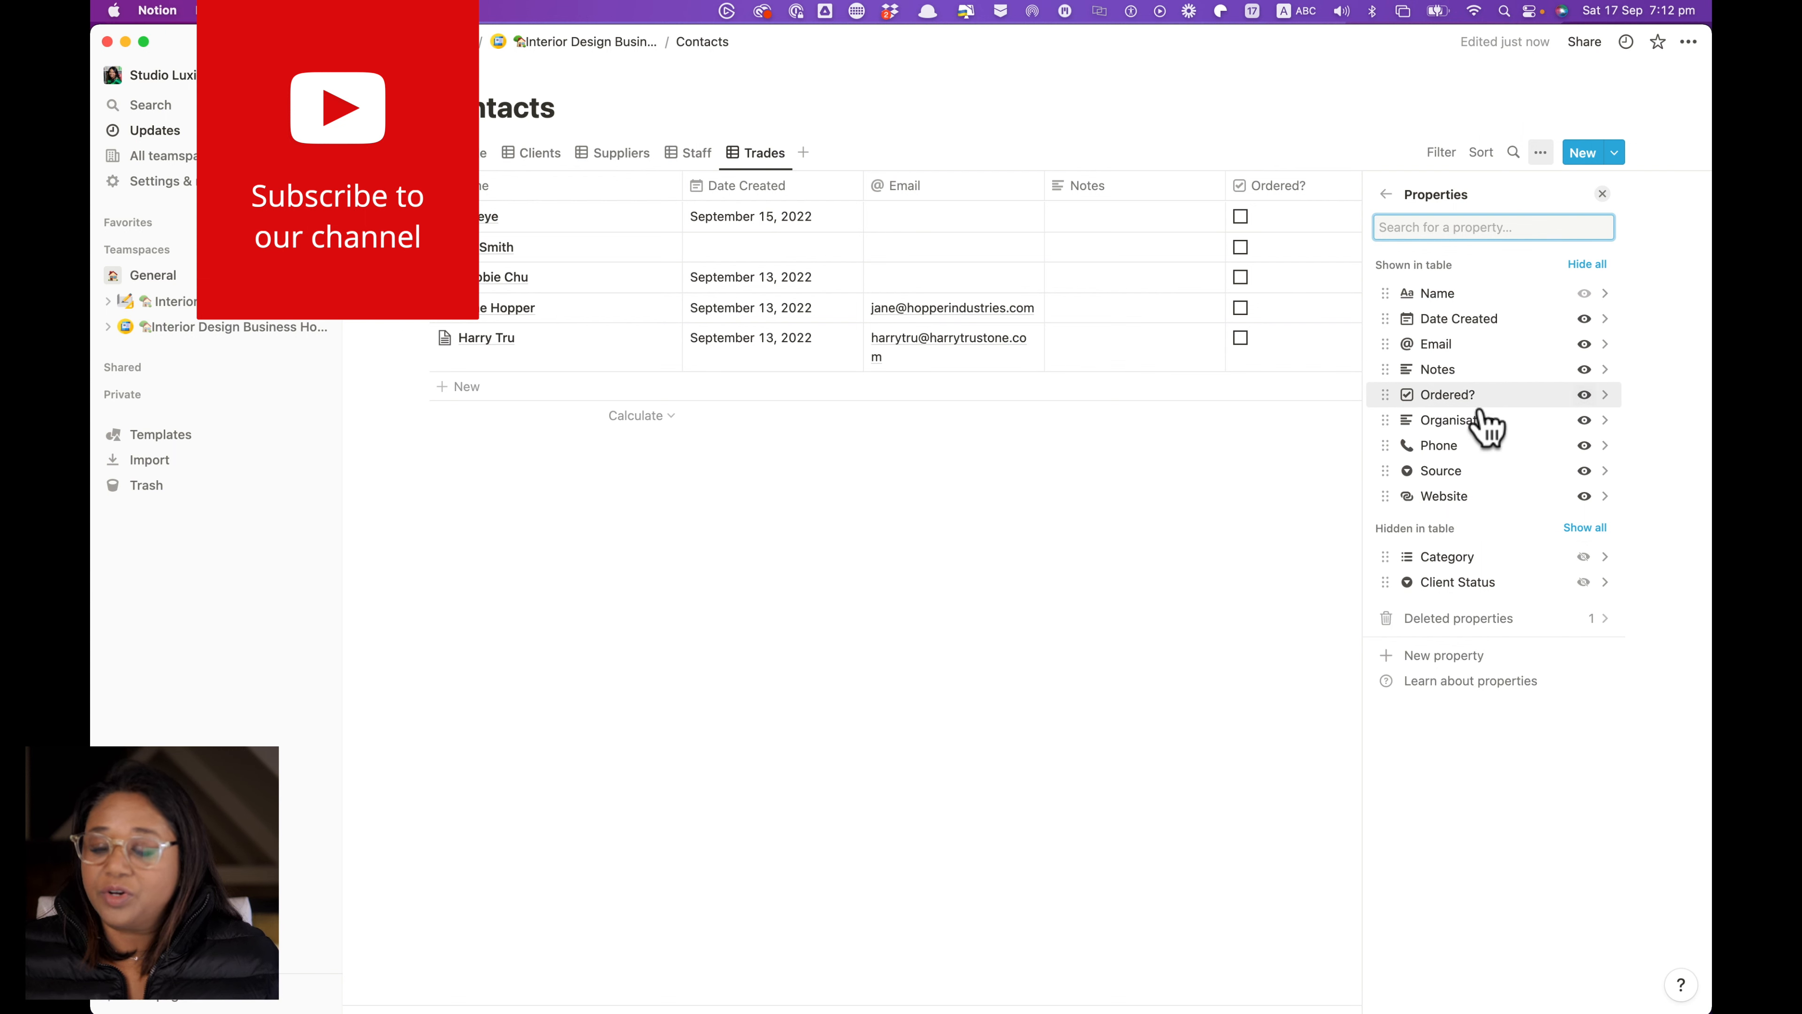
pyautogui.click(1583, 471)
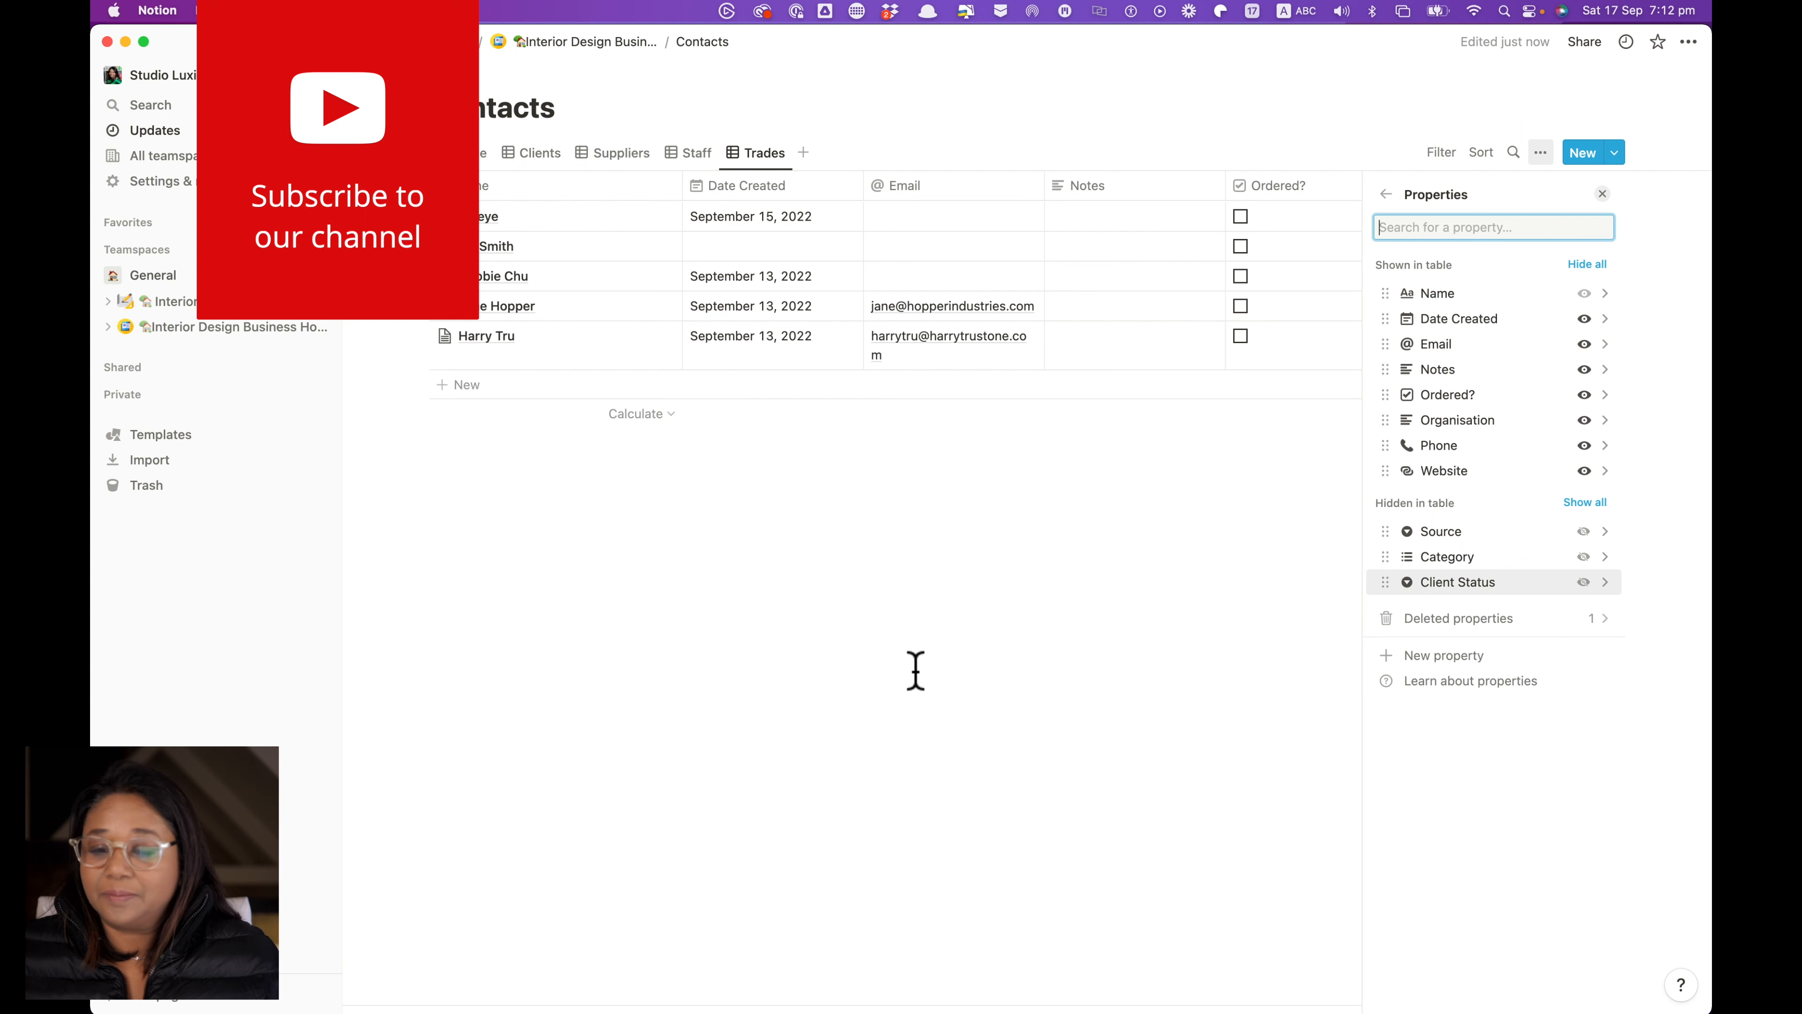
pyautogui.click(1603, 193)
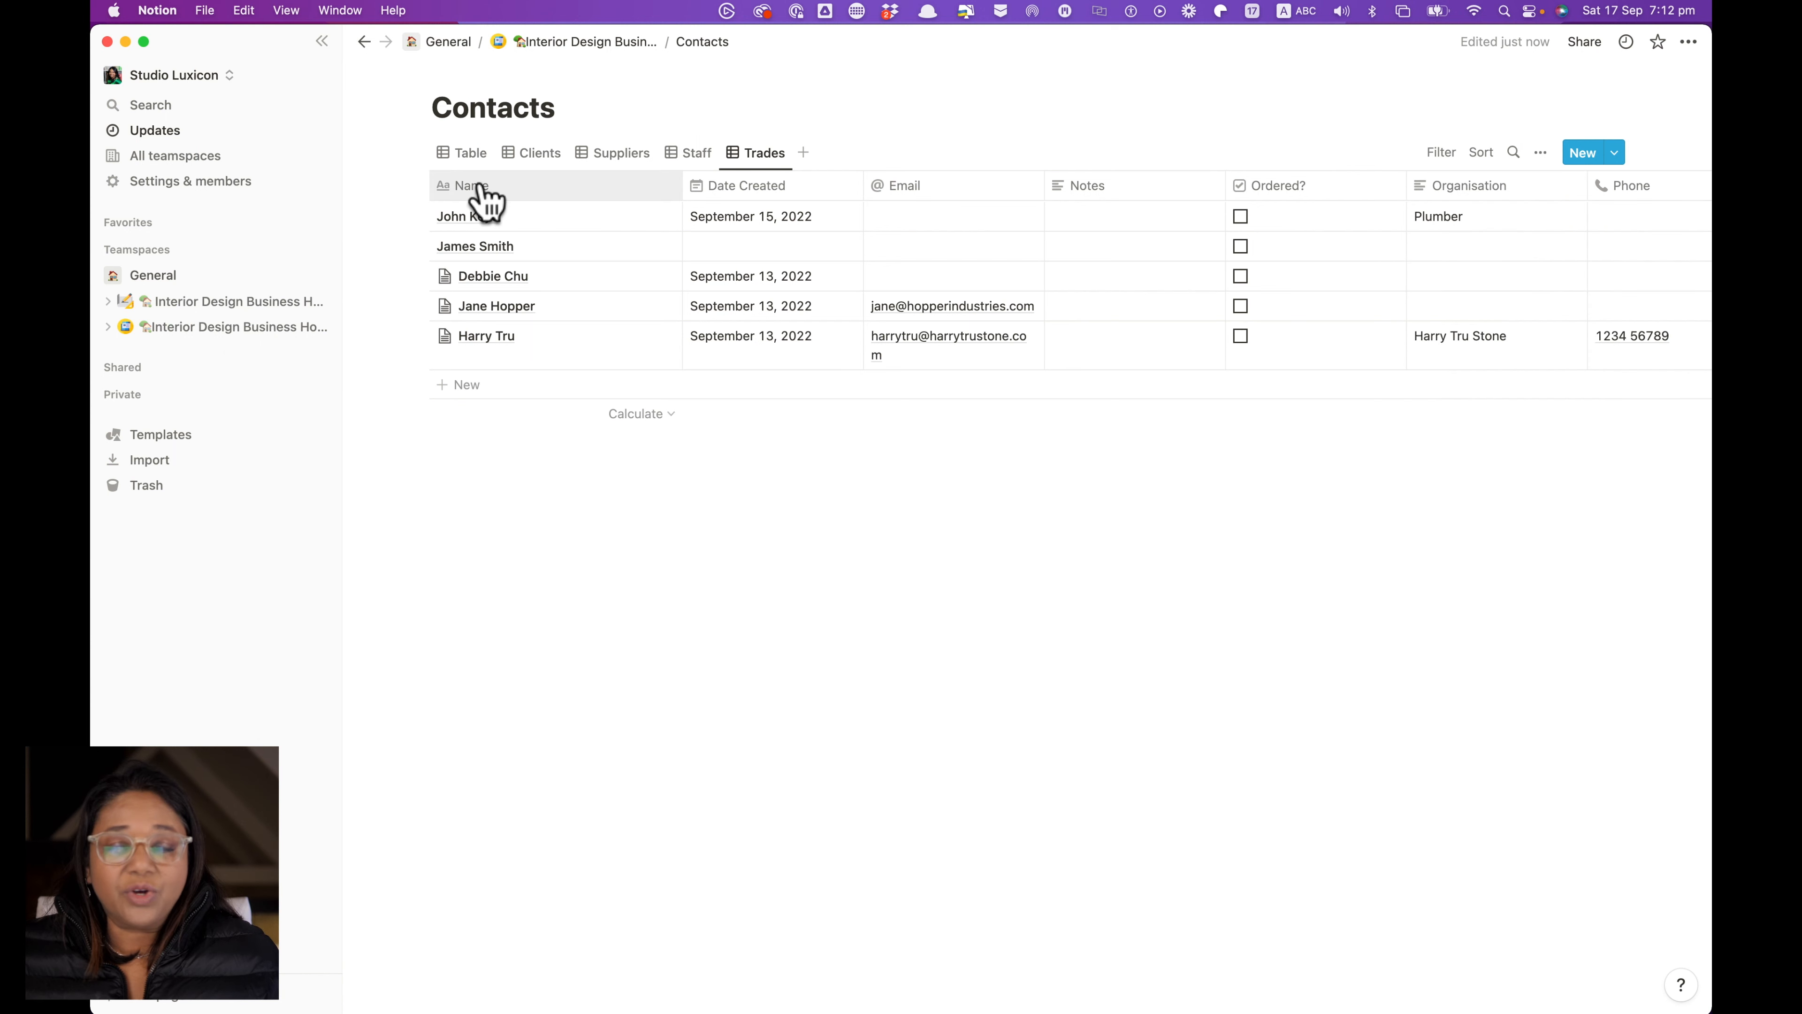
# Add a Category filter set to Tradesperson on the Trades view
pyautogui.click(1436, 154)
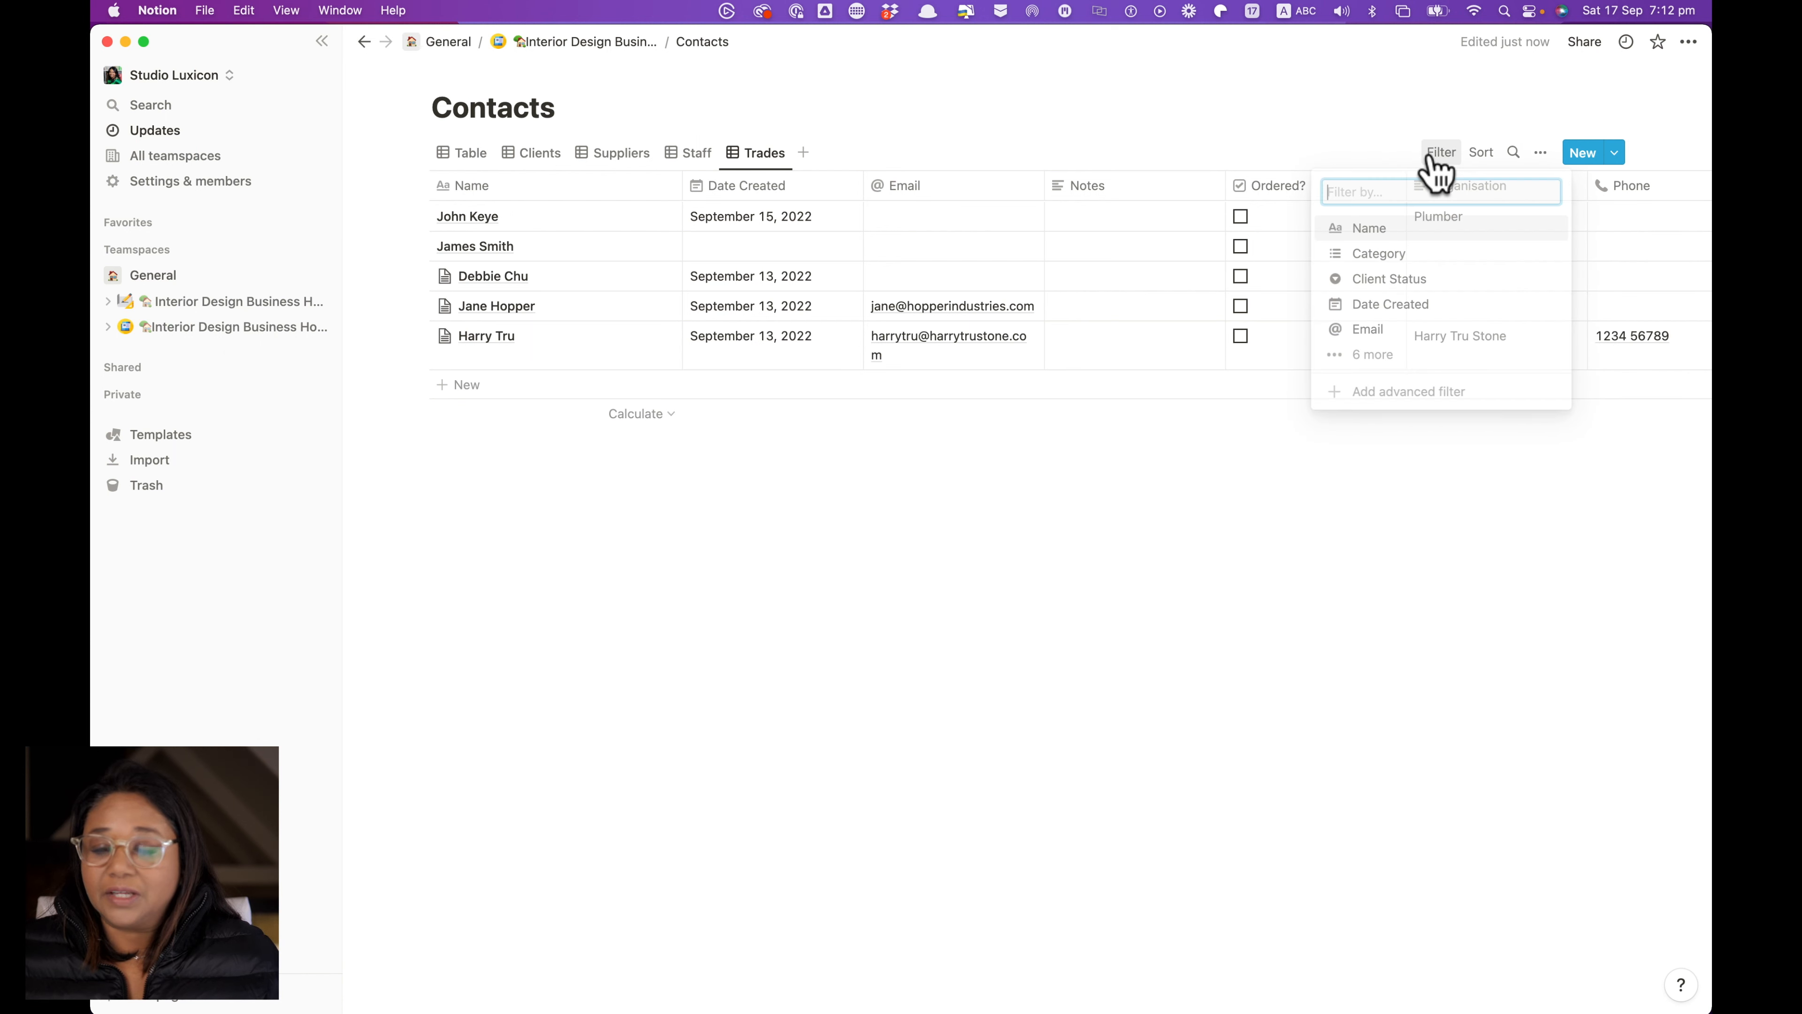
pyautogui.click(1358, 263)
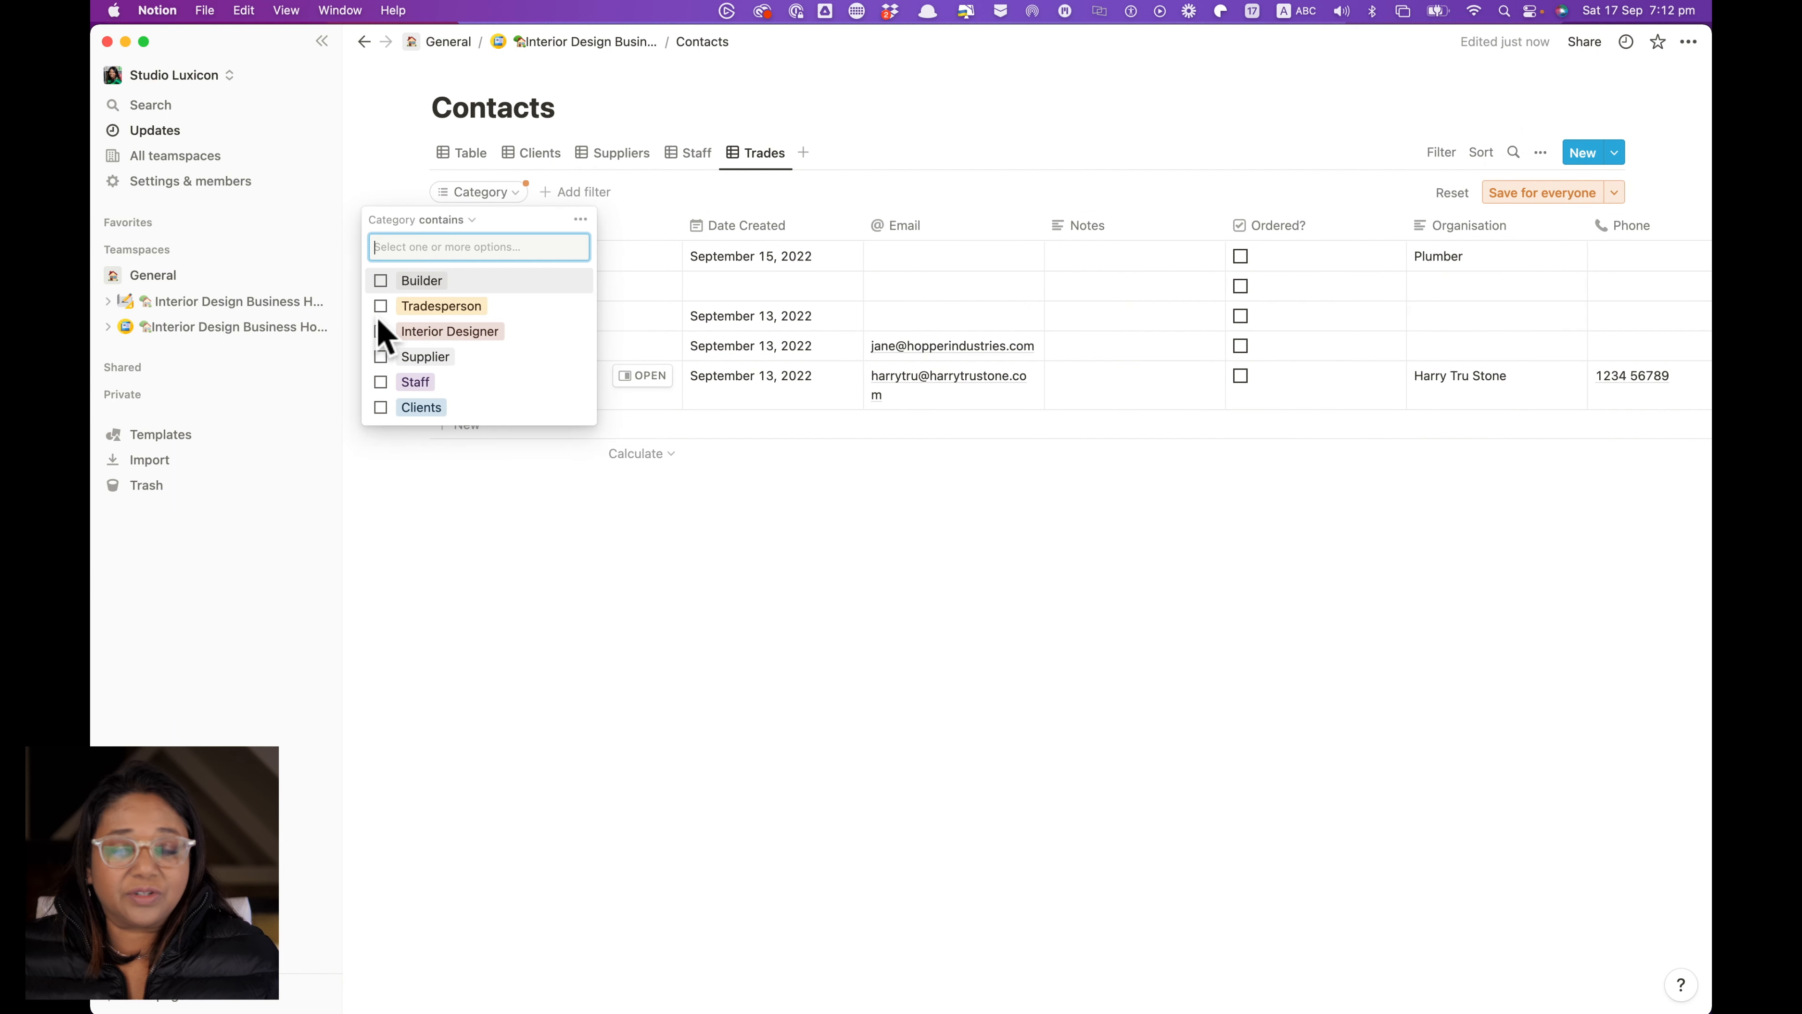
pyautogui.click(381, 306)
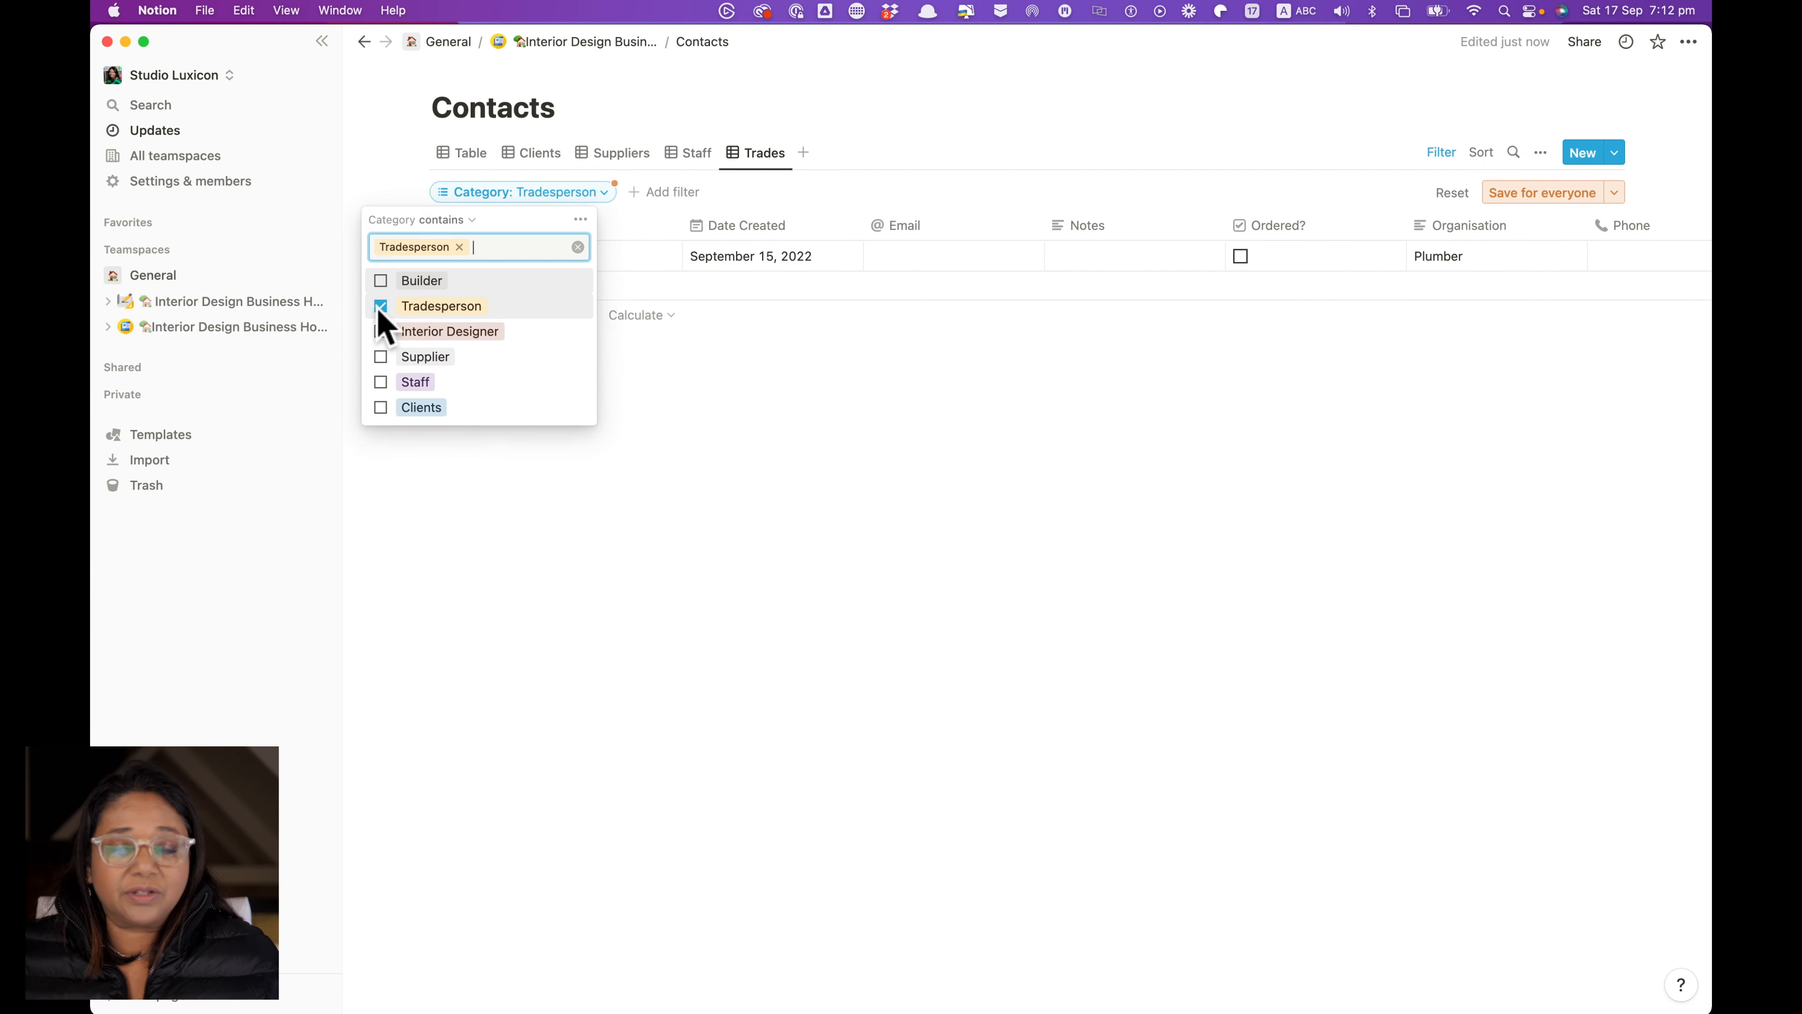
pyautogui.click(729, 474)
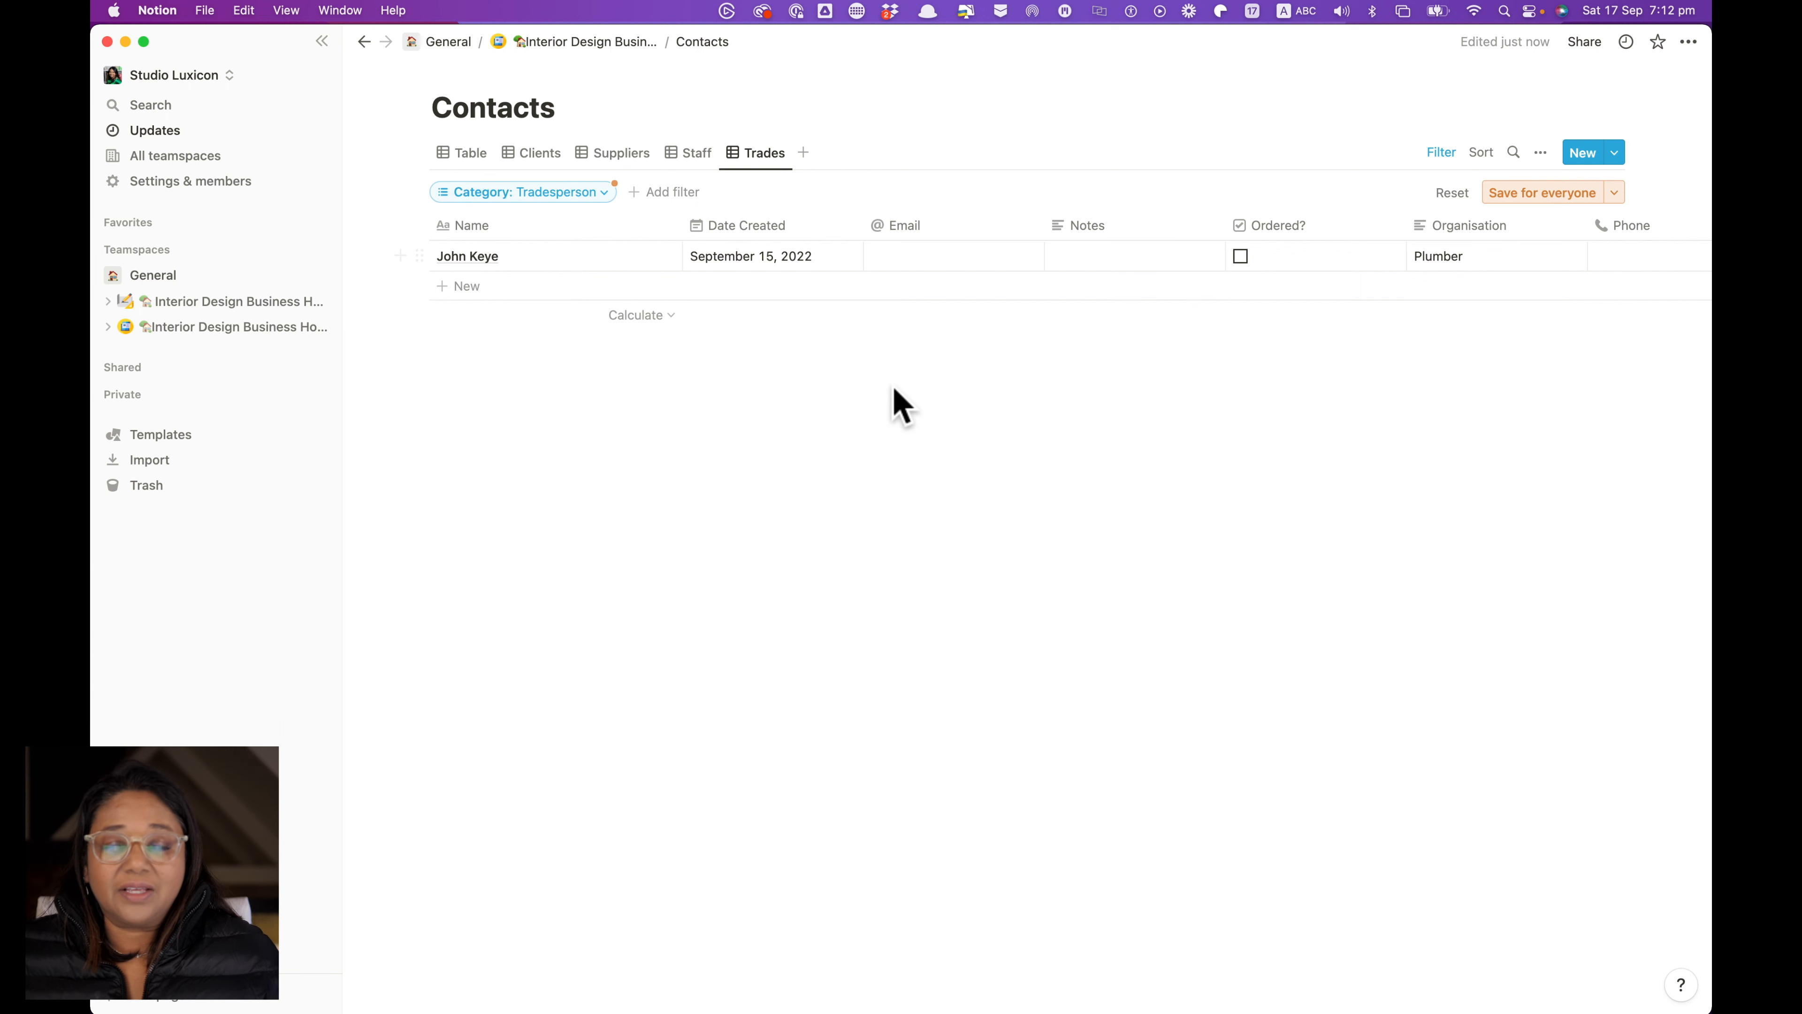